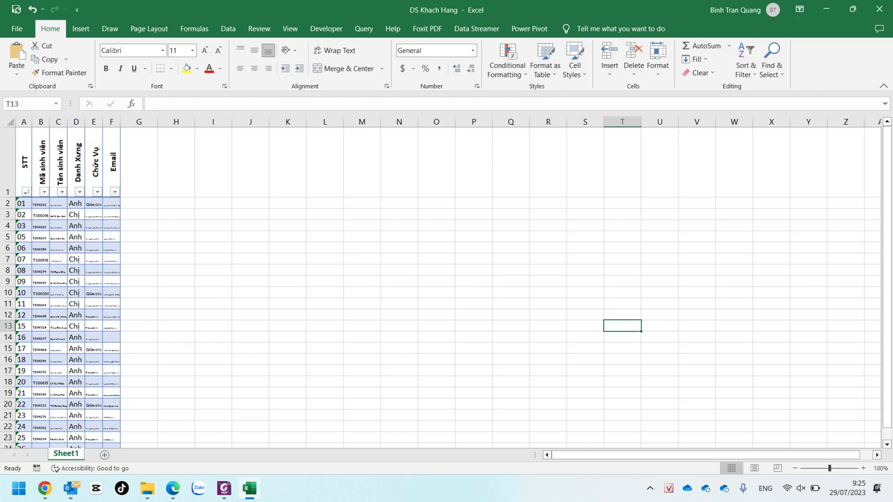
# Scroll through the customer list and select columns A to F
pyautogui.click(324, 314)
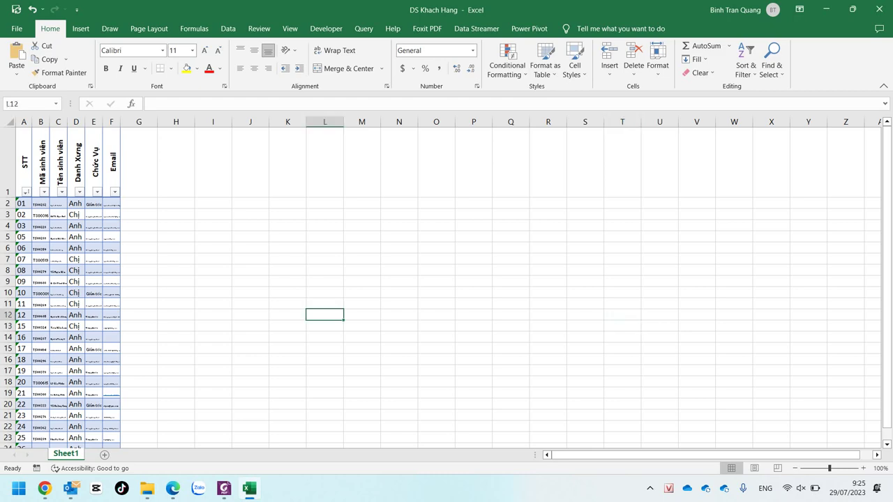
pyautogui.scroll(-5, 447, 288)
pyautogui.scroll(1, 447, 289)
pyautogui.scroll(4, 447, 288)
pyautogui.moveTo(24, 121); pyautogui.dragTo(113, 121)
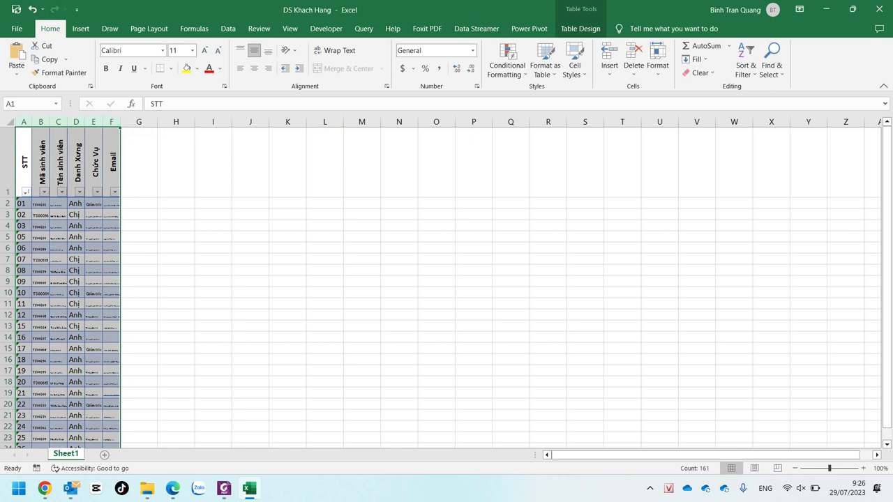
pyautogui.click(212, 160)
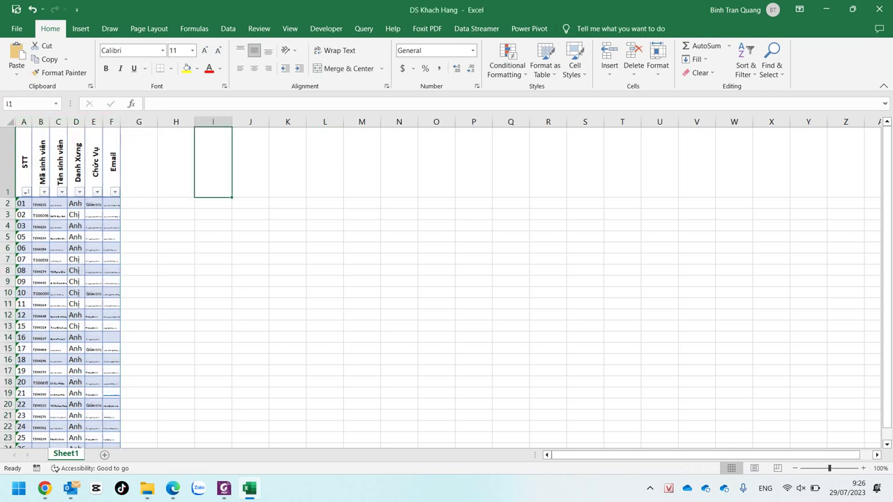
# Point out the Danh Xưng, Tên sinh viên, Chức Vụ and Email headers of the customer table
pyautogui.click(76, 161)
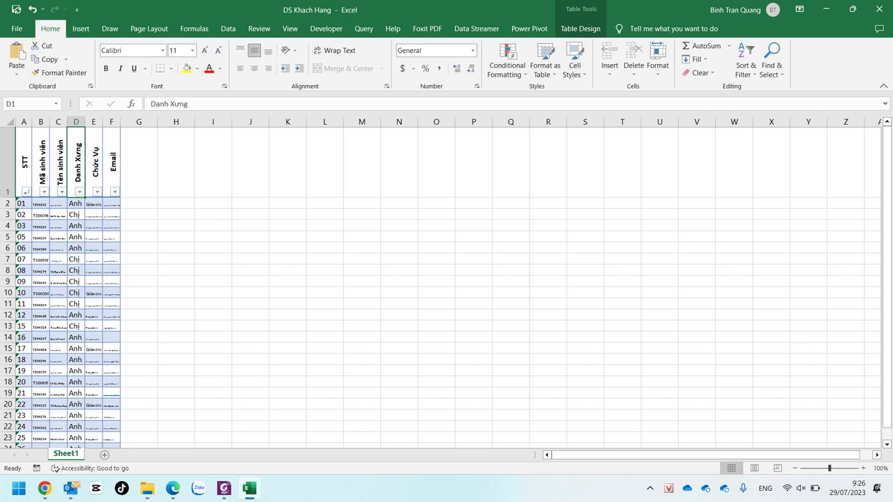
pyautogui.click(58, 159)
pyautogui.click(93, 159)
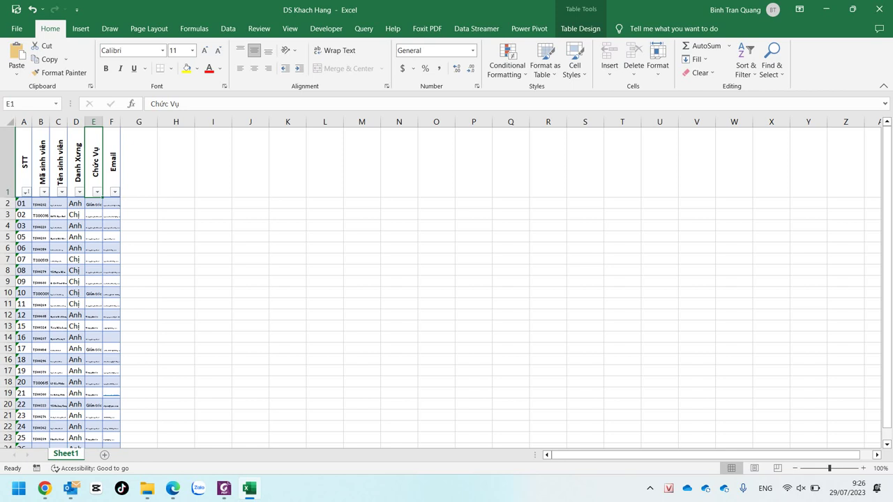
pyautogui.click(112, 160)
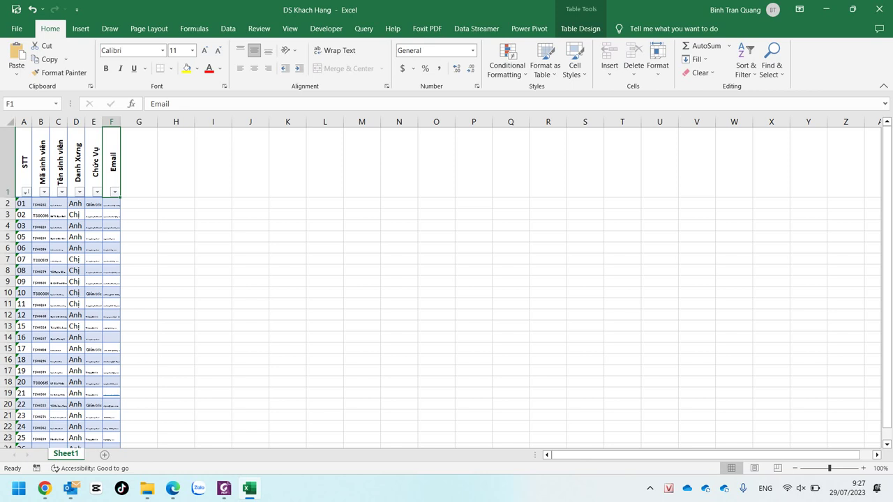
pyautogui.hotkey('ctrl', 'a')
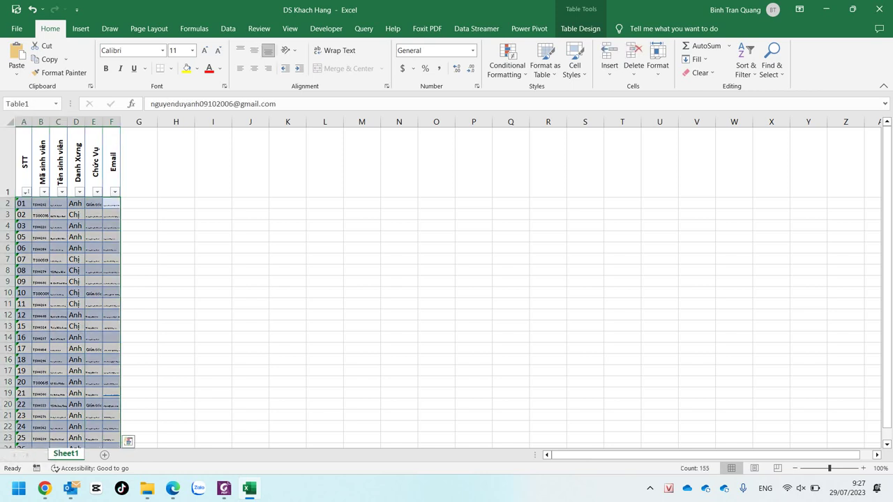
pyautogui.click(112, 160)
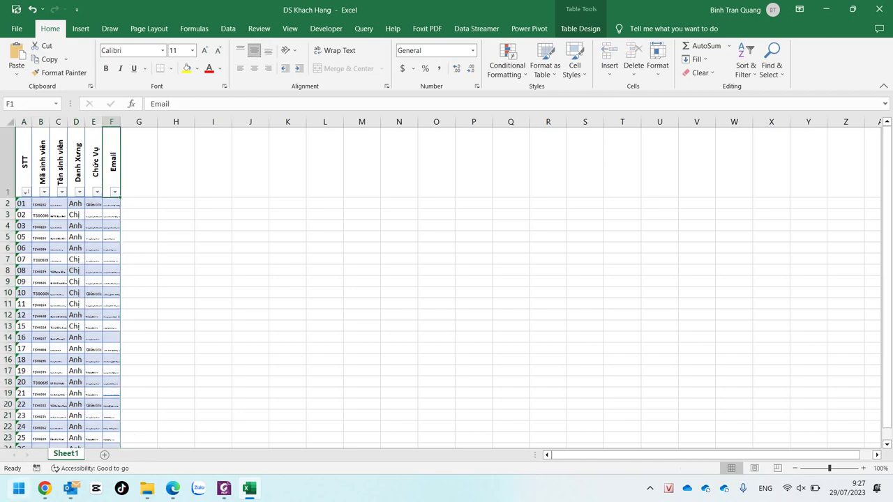
# Launch Microsoft Word from the Start menu and create a blank document
pyautogui.press('super')
pyautogui.click(165, 148)
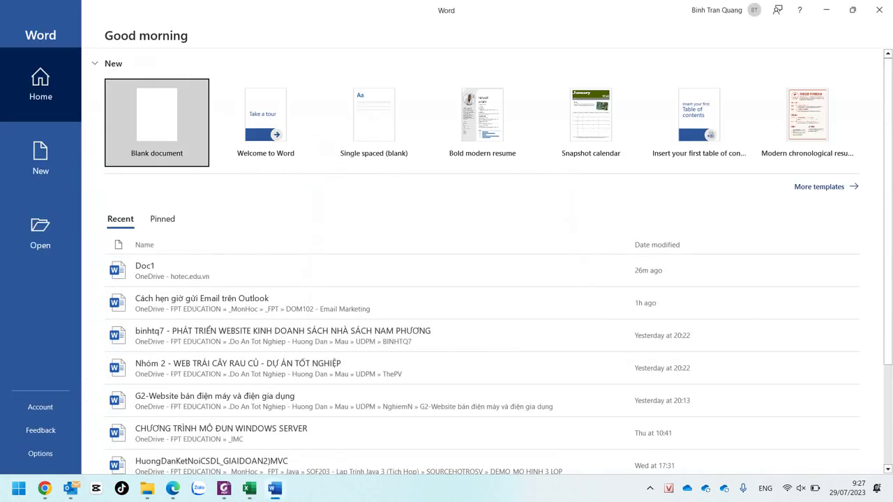
pyautogui.click(166, 148)
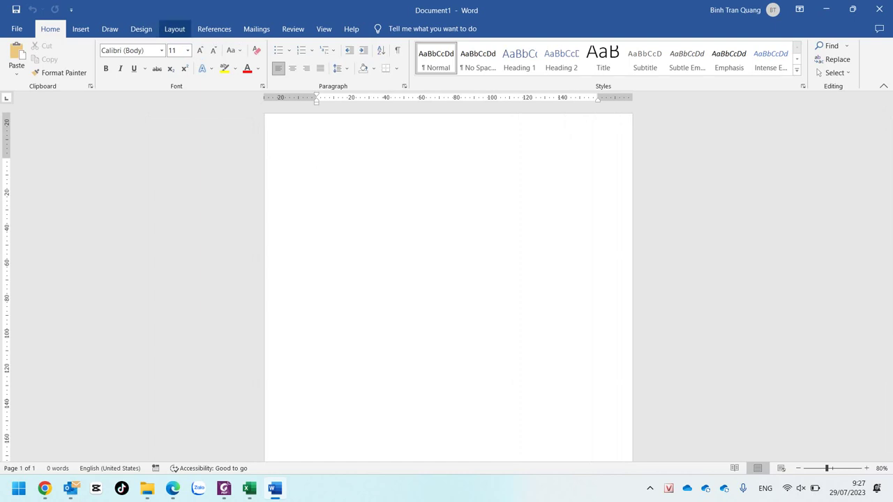
# Switch the page orientation to Landscape
pyautogui.click(174, 29)
pyautogui.click(50, 60)
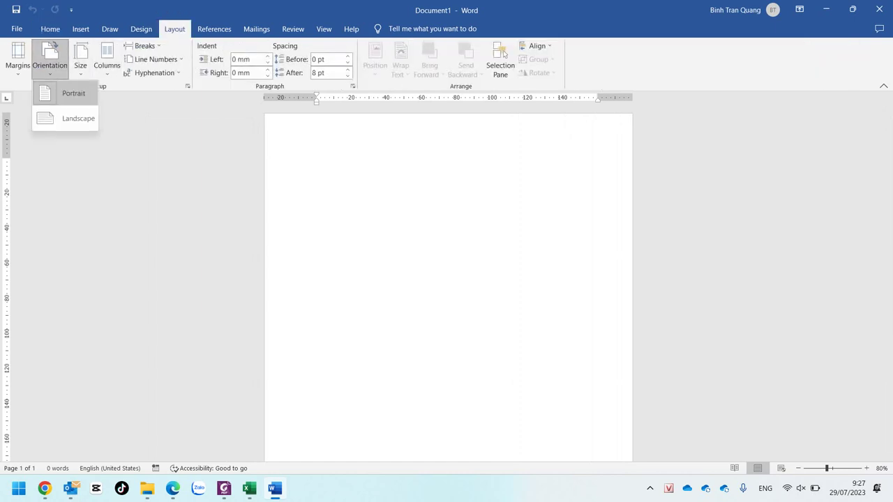
pyautogui.press('Down')
pyautogui.press('Return')
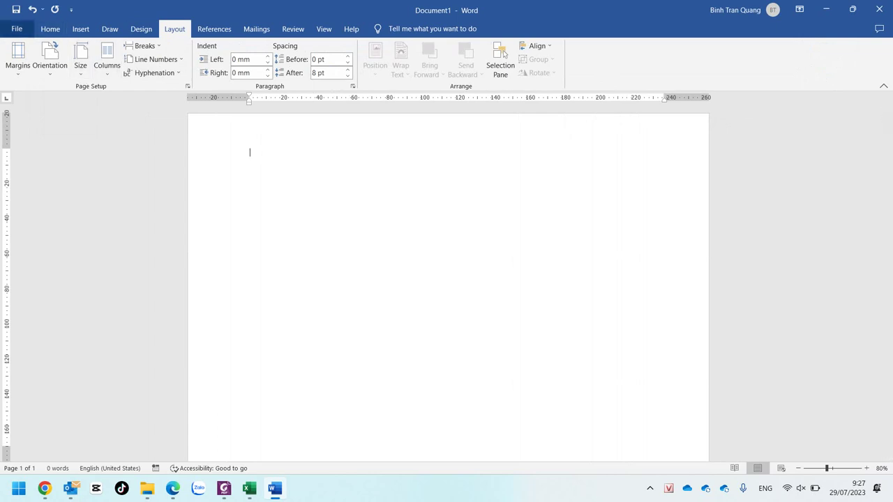
pyautogui.click(80, 28)
# Insert the 'Thu Moi Su Kien Blackpink 2a' image from the _23SUM2 > Email MKT folder
pyautogui.click(117, 59)
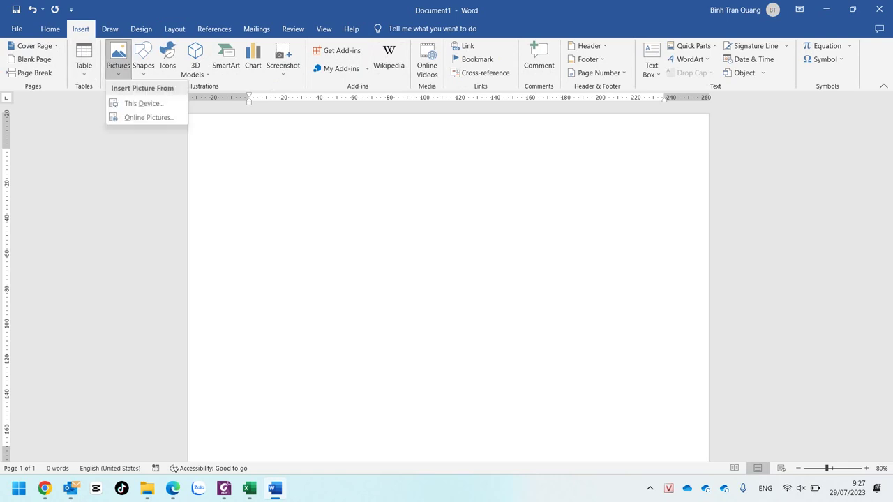
pyautogui.click(143, 104)
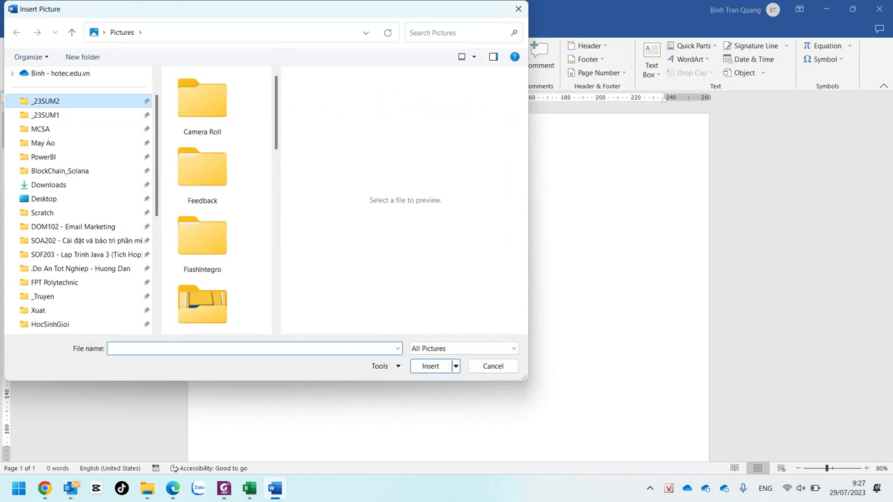
pyautogui.click(46, 101)
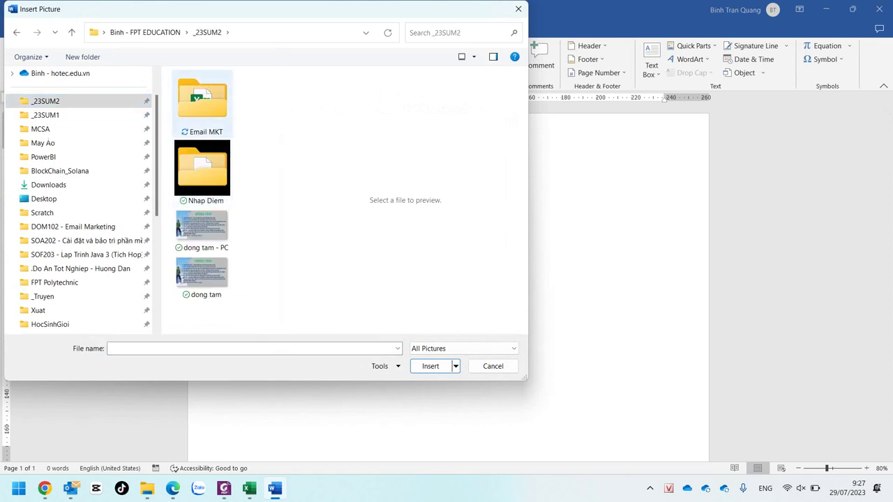
pyautogui.doubleClick(203, 101)
pyautogui.click(202, 112)
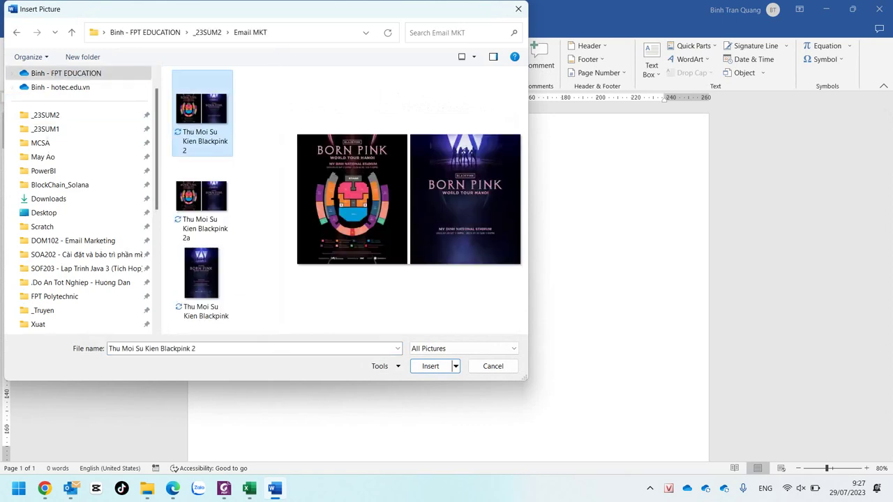
pyautogui.click(202, 202)
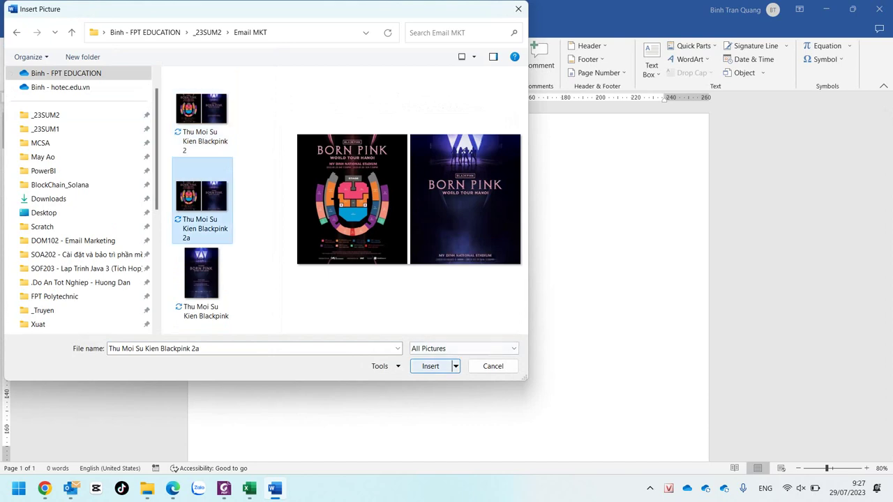
pyautogui.press('Return')
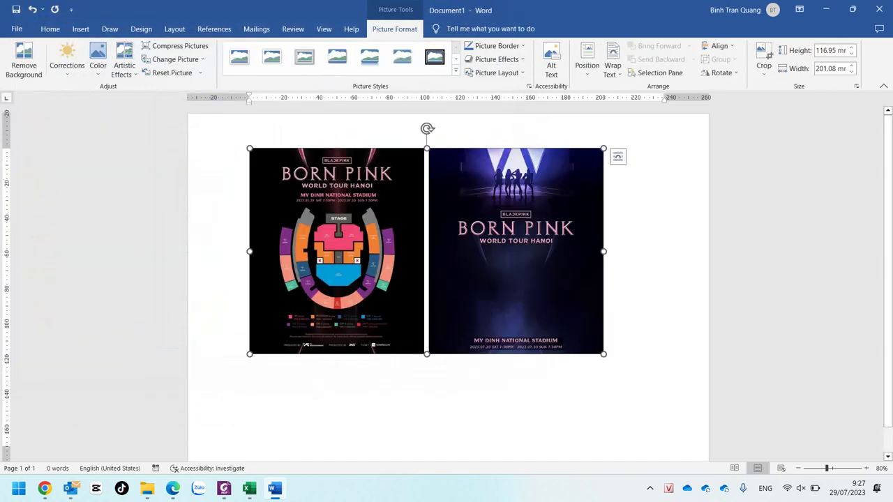
pyautogui.keyDown('ctrl'); pyautogui.scroll(-1, 447, 251); pyautogui.keyUp('ctrl')
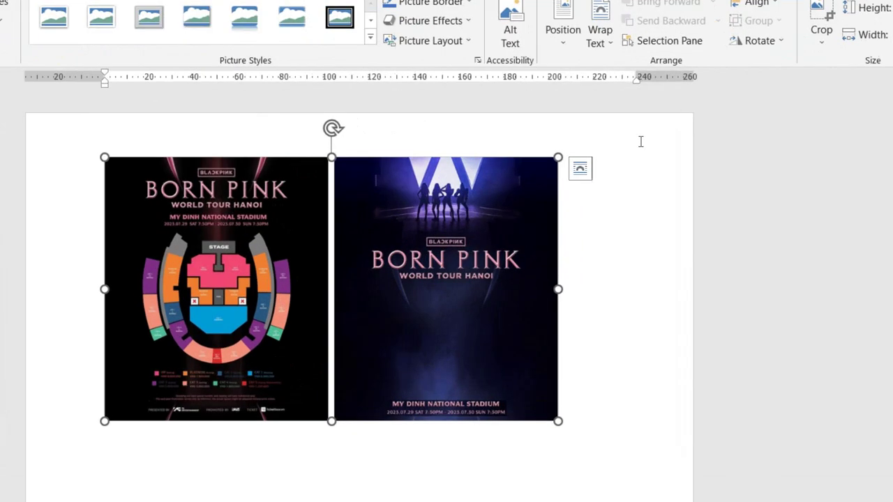
pyautogui.click(599, 160)
pyautogui.click(635, 137)
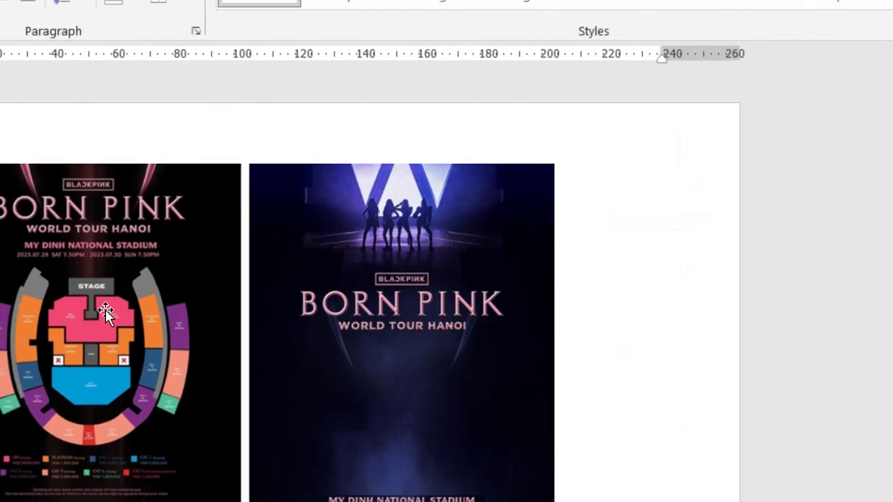
pyautogui.click(418, 202)
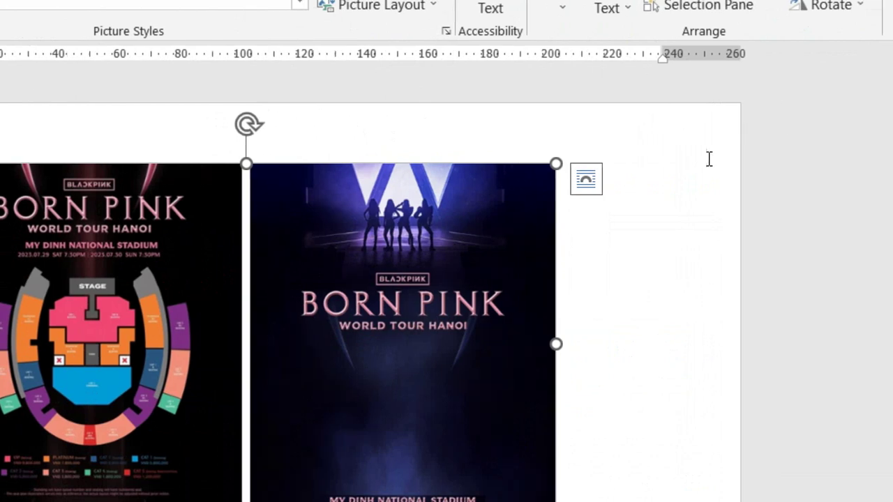
pyautogui.click(590, 185)
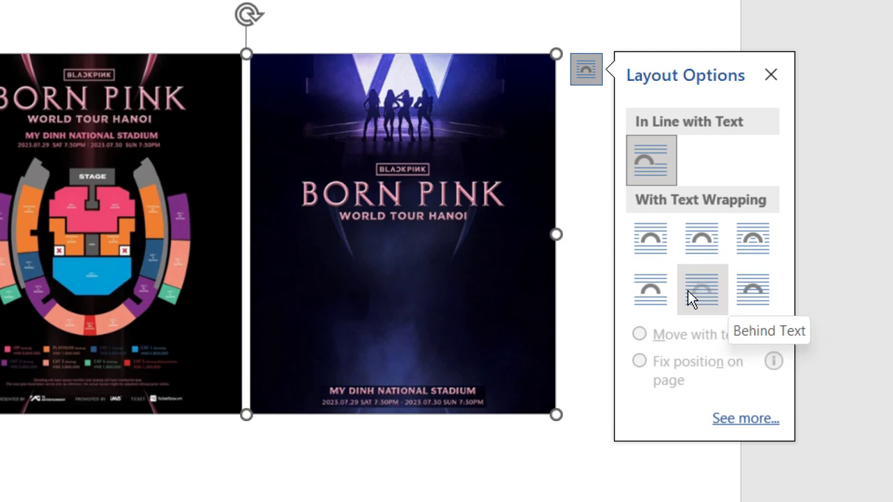
pyautogui.click(599, 146)
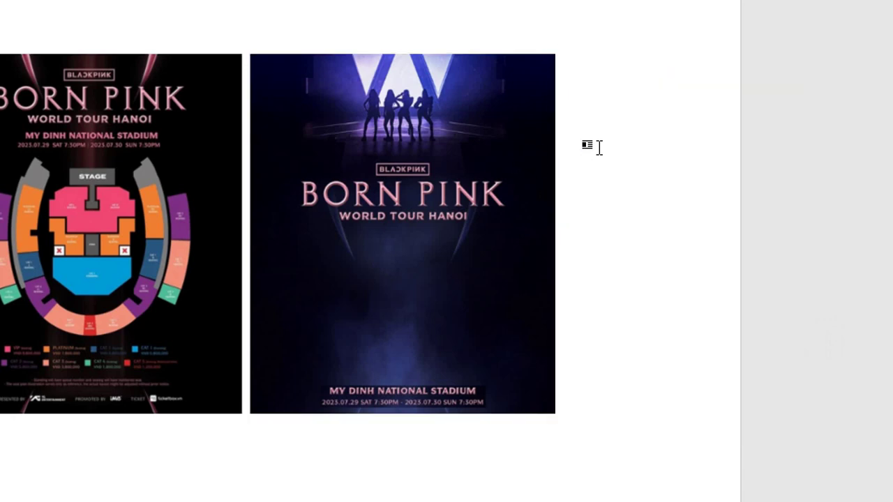
pyautogui.press('F2')
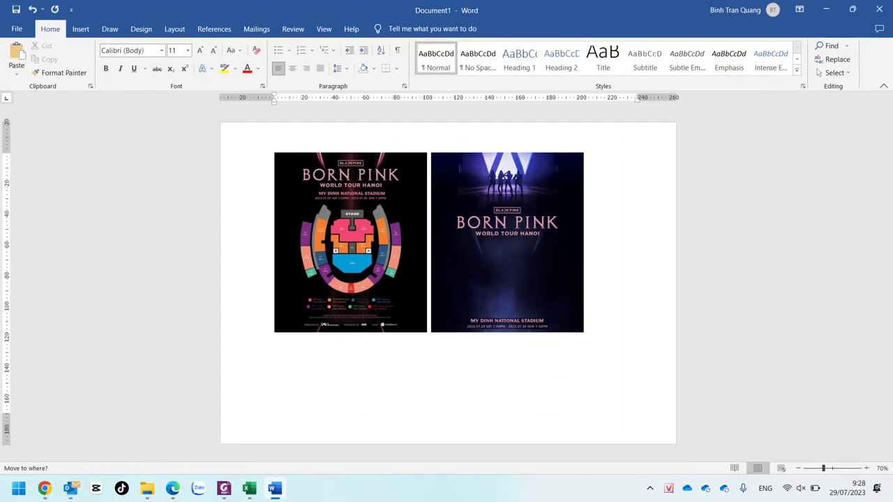
# Set the two-poster picture's text wrapping to Behind Text
pyautogui.click(429, 242)
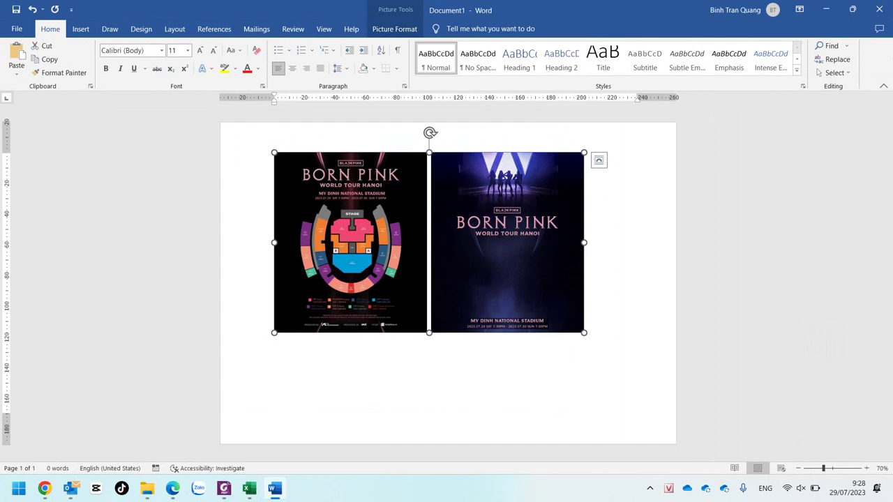
pyautogui.press('Escape')
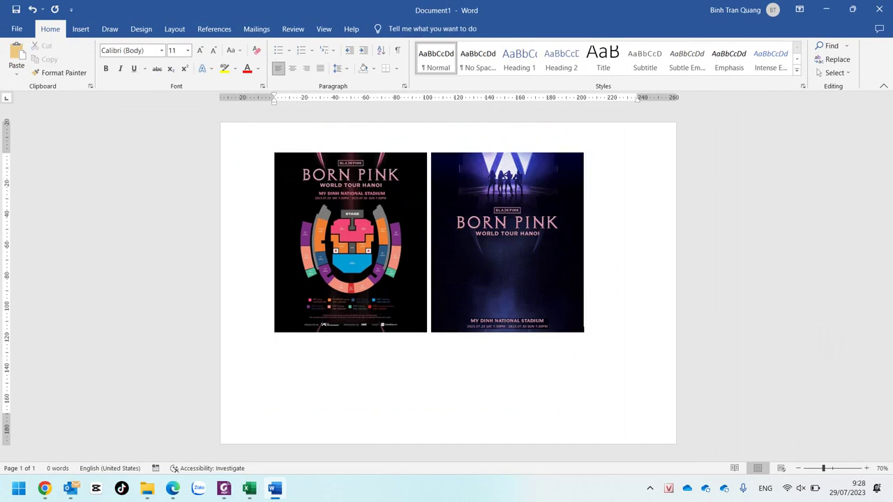
pyautogui.click(429, 242)
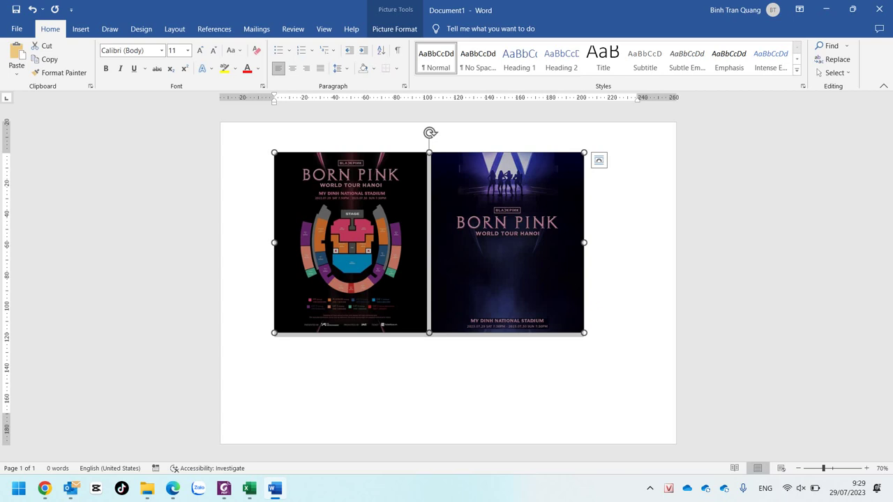
pyautogui.click(598, 161)
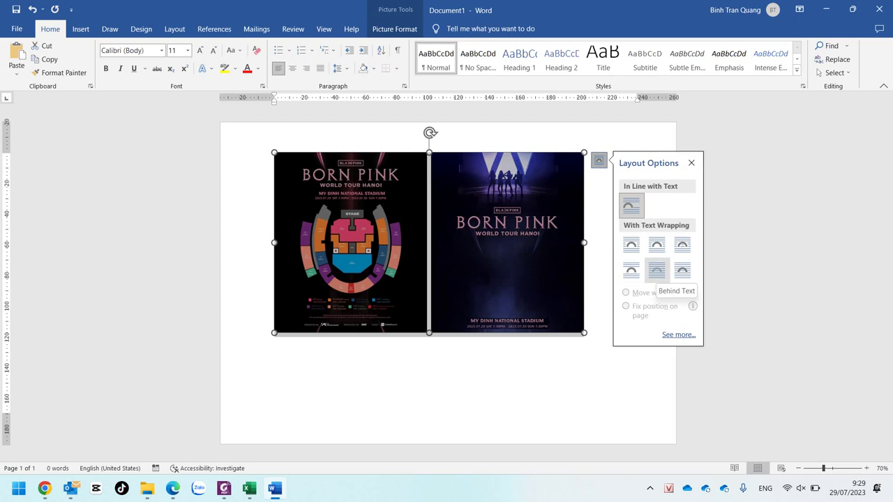
pyautogui.click(656, 270)
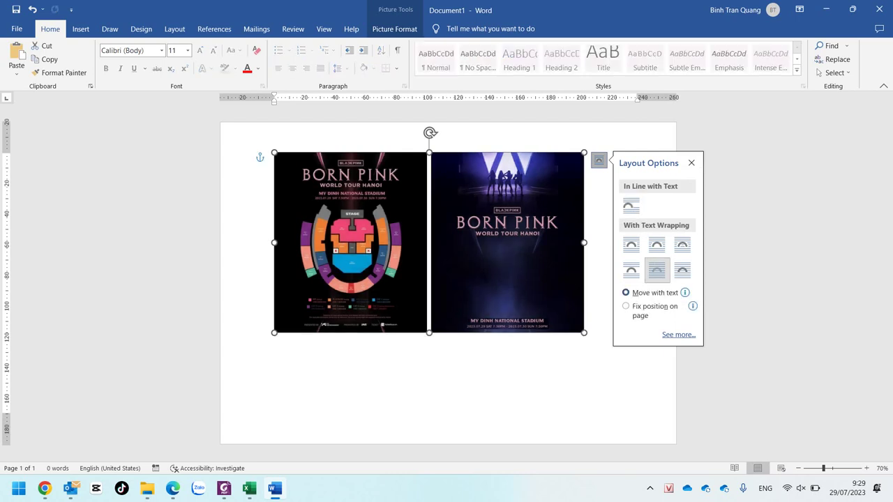
# Enlarge the poster pair to nearly full page width and nudge it slightly lower
pyautogui.moveTo(489, 244); pyautogui.dragTo(449, 228)
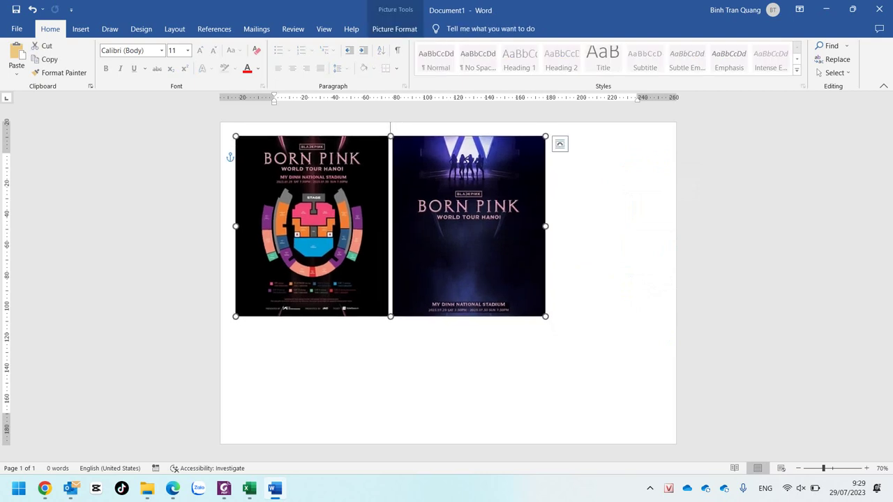
pyautogui.moveTo(545, 316); pyautogui.dragTo(667, 387)
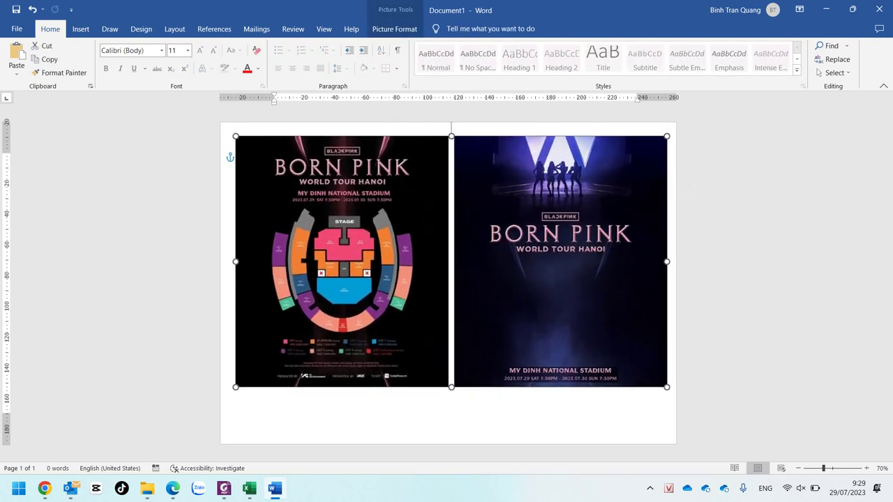
pyautogui.moveTo(451, 265); pyautogui.dragTo(448, 281)
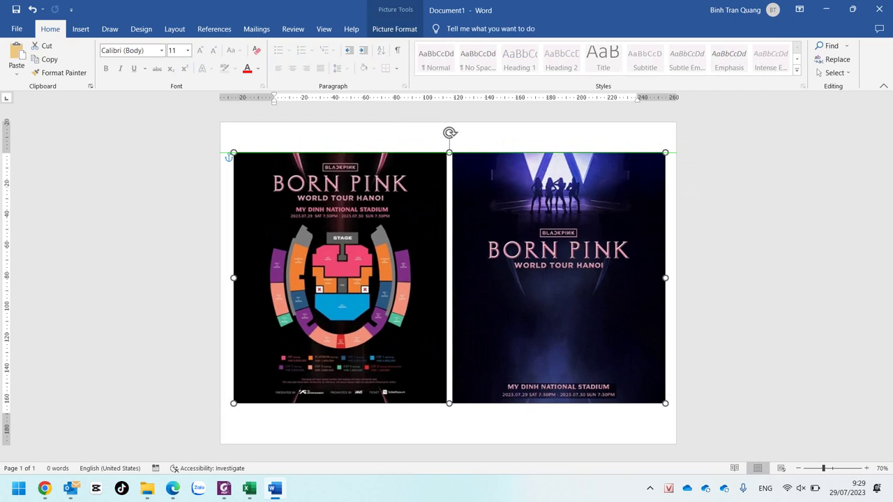
pyautogui.click(274, 156)
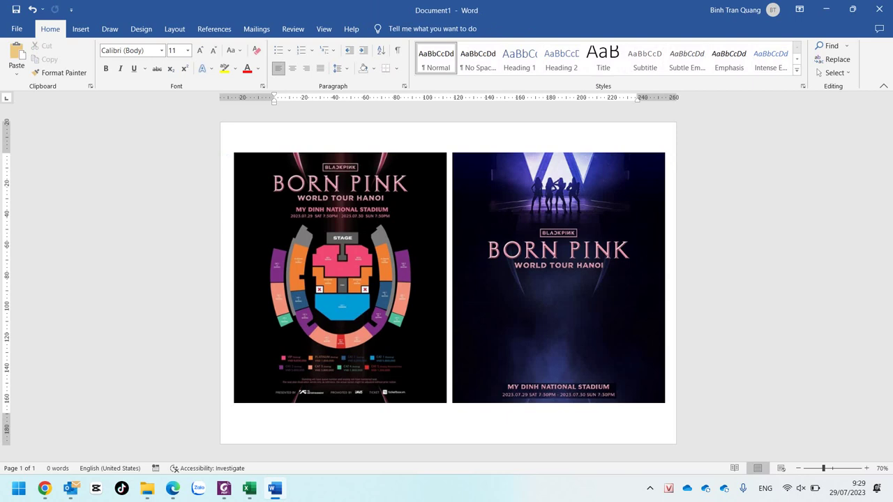
pyautogui.press('alt')
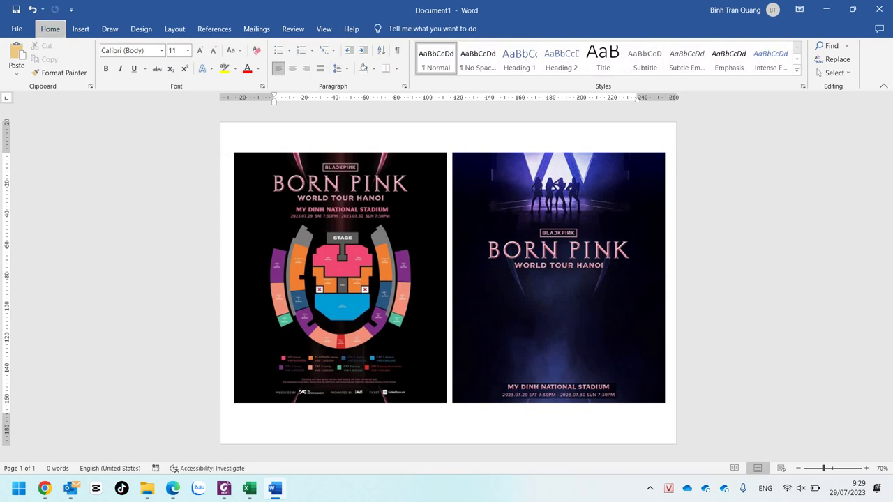
# Insert a WordArt box in the chosen style and make it taller
pyautogui.keyDown('ctrl'); pyautogui.scroll(3, 446, 279); pyautogui.keyUp('ctrl')
pyautogui.scroll(-3, 447, 279)
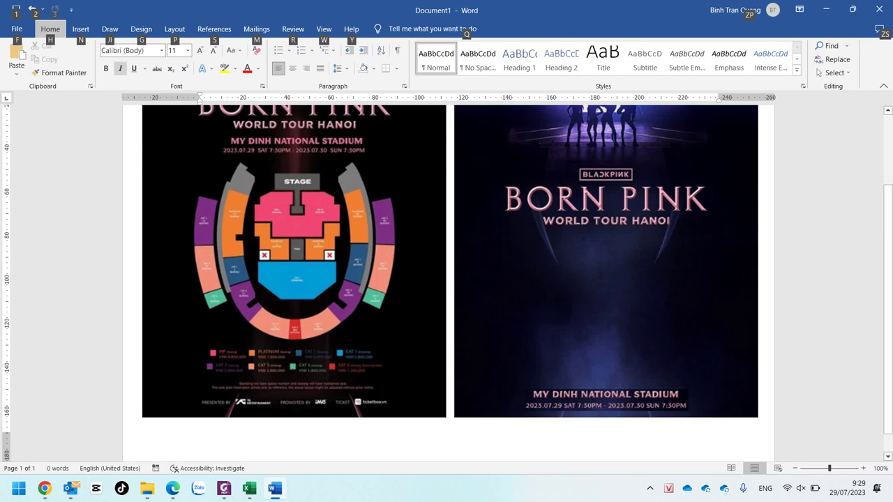
pyautogui.press('n')
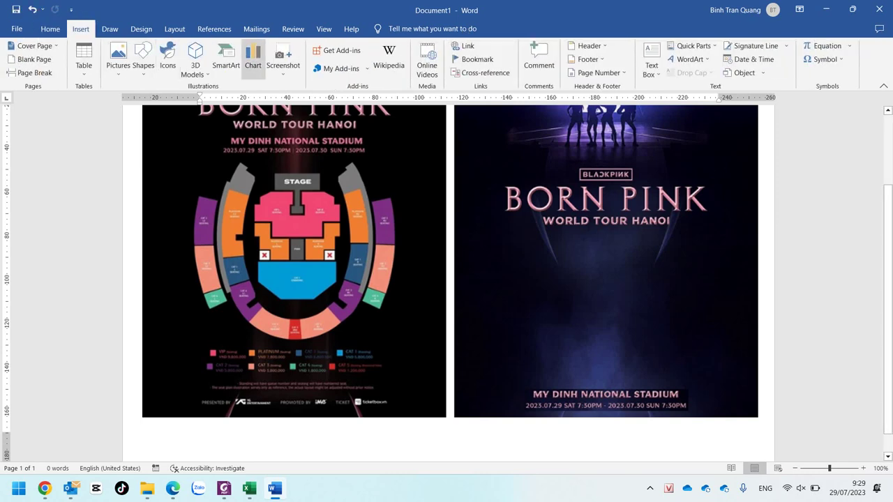
pyautogui.click(687, 60)
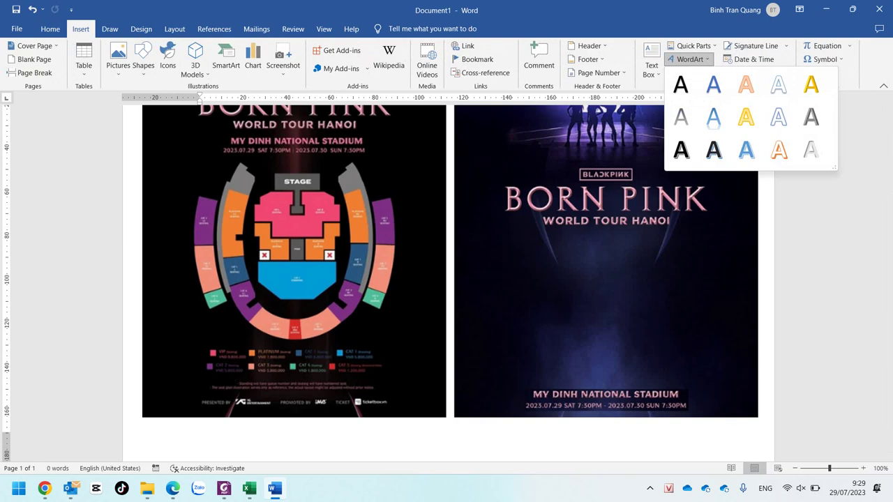
pyautogui.click(779, 150)
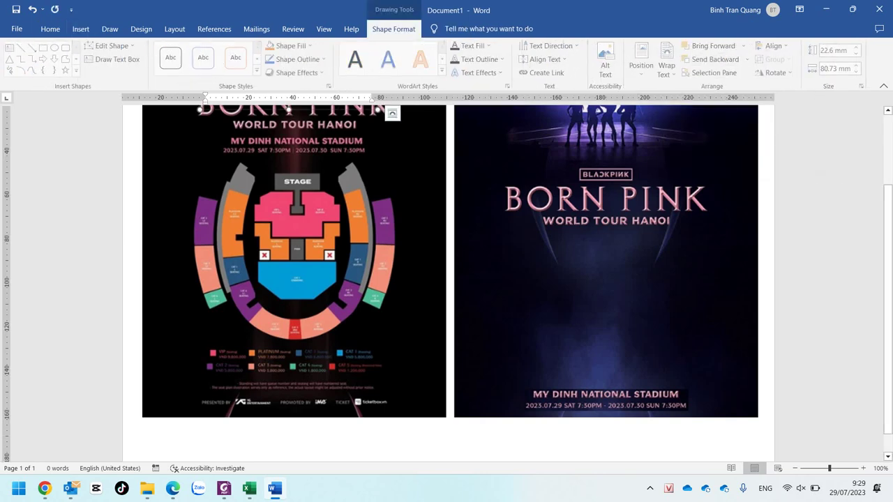
pyautogui.scroll(3, 447, 279)
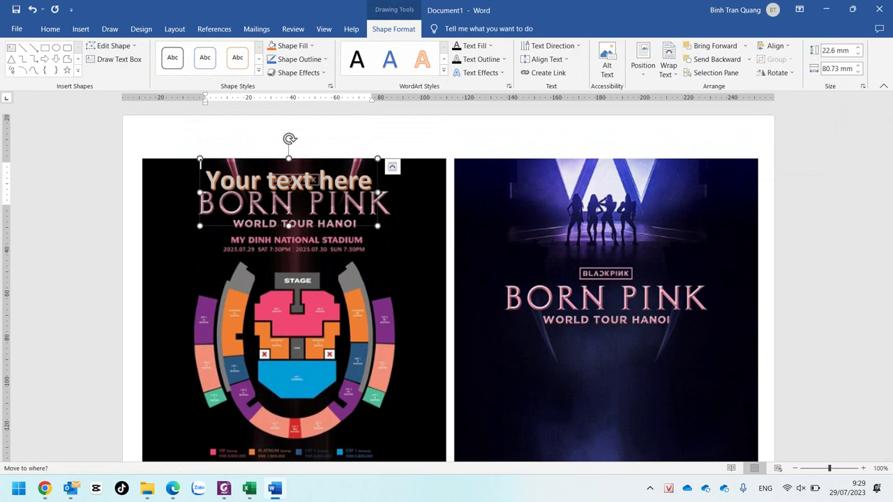
pyautogui.moveTo(289, 209); pyautogui.dragTo(289, 225)
# Place the WordArt below WORLD TOUR HANOI on the right poster and set its text to 'Thư mời'
pyautogui.click(392, 166)
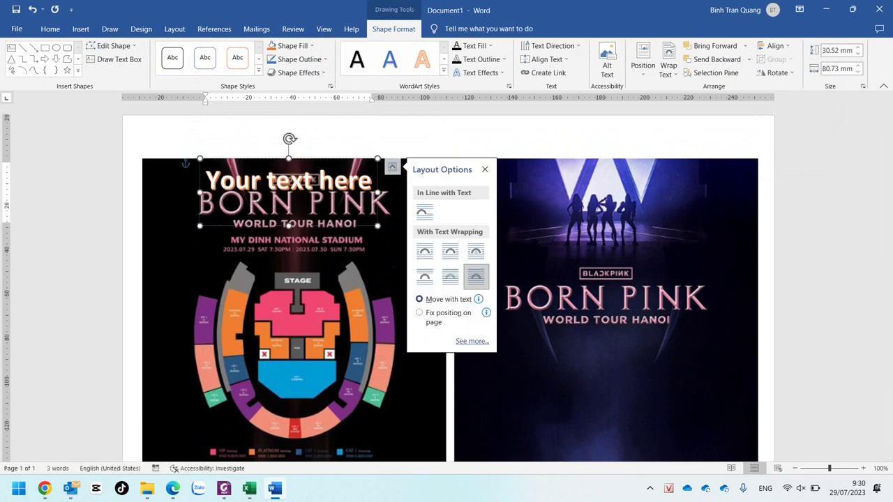
pyautogui.press('Escape')
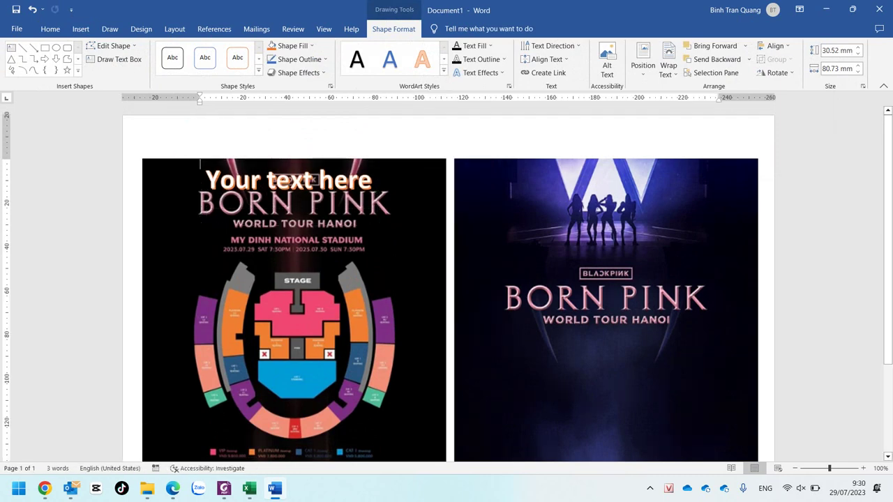
pyautogui.click(250, 178)
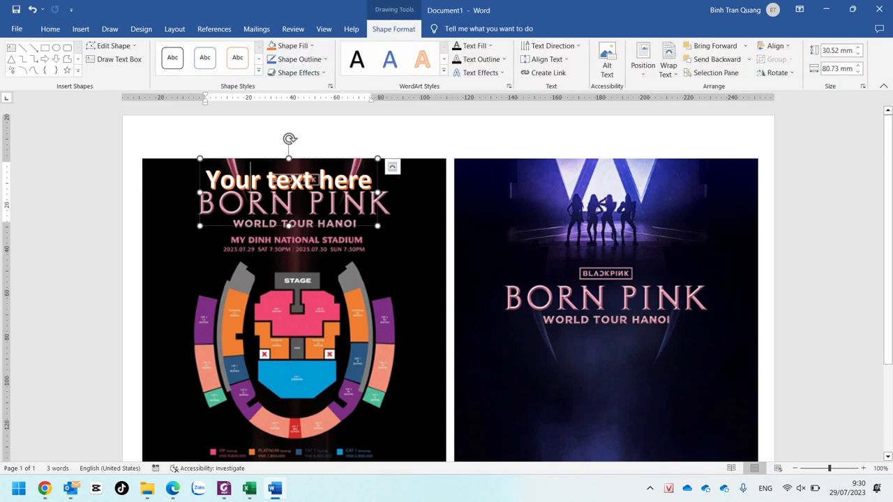
pyautogui.moveTo(250, 159)
pyautogui.mouseDown()
pyautogui.moveTo(470, 317)
pyautogui.moveTo(607, 319)
pyautogui.mouseUp()
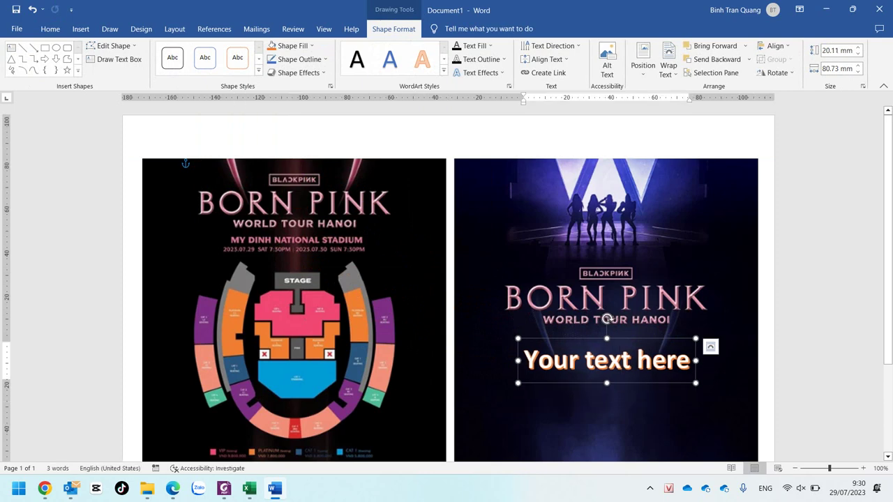
pyautogui.hotkey('ctrl', 'a')
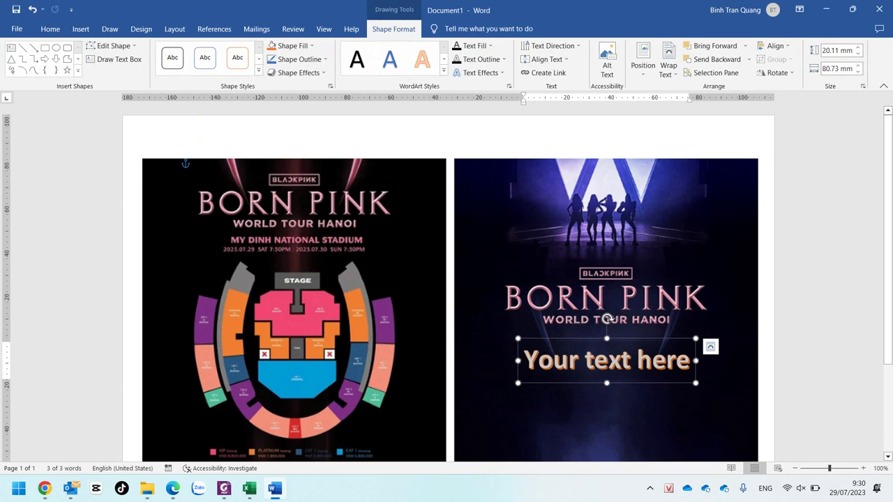
pyautogui.write('Thu')
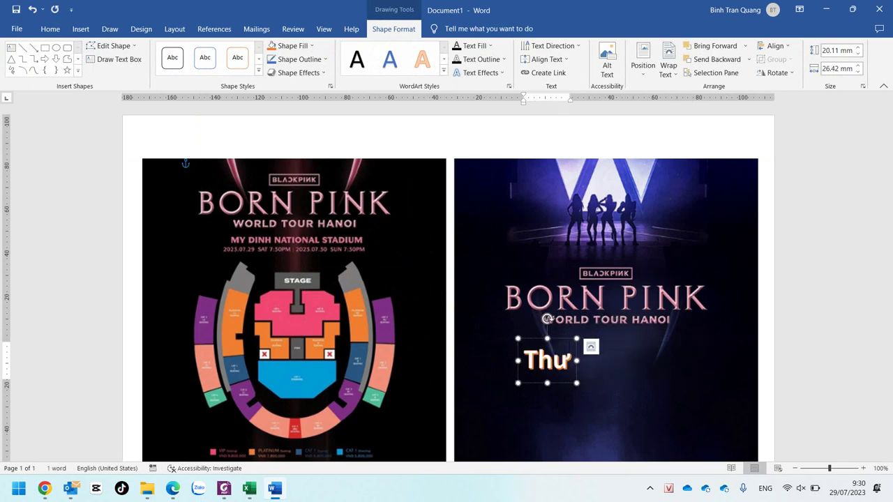
pyautogui.write(' mời')
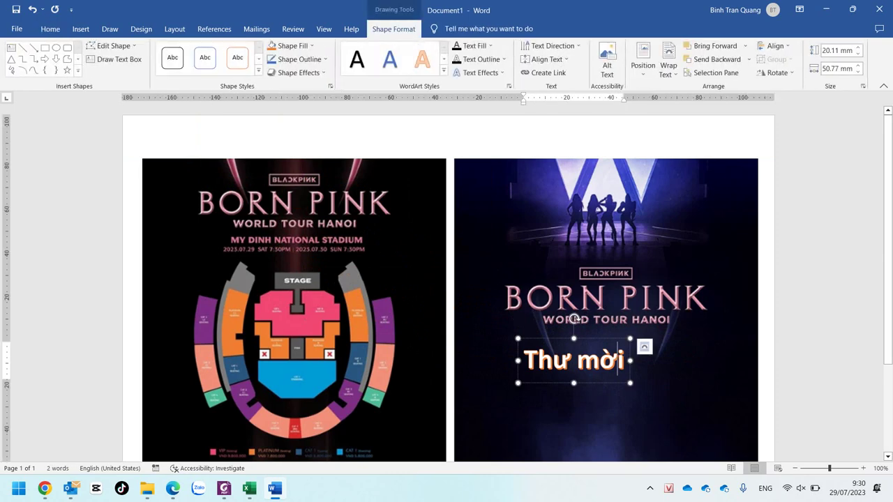
pyautogui.moveTo(573, 318); pyautogui.dragTo(613, 318)
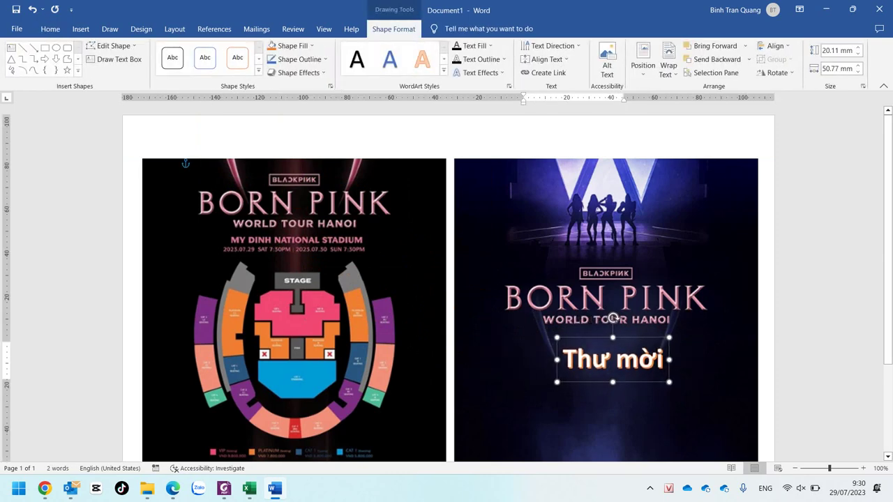
pyautogui.press('Escape')
pyautogui.scroll(-3, 446, 279)
pyautogui.scroll(-1, 446, 279)
# Shrink the 'Thư mời' WordArt text from 36 to 26 pt
pyautogui.click(610, 232)
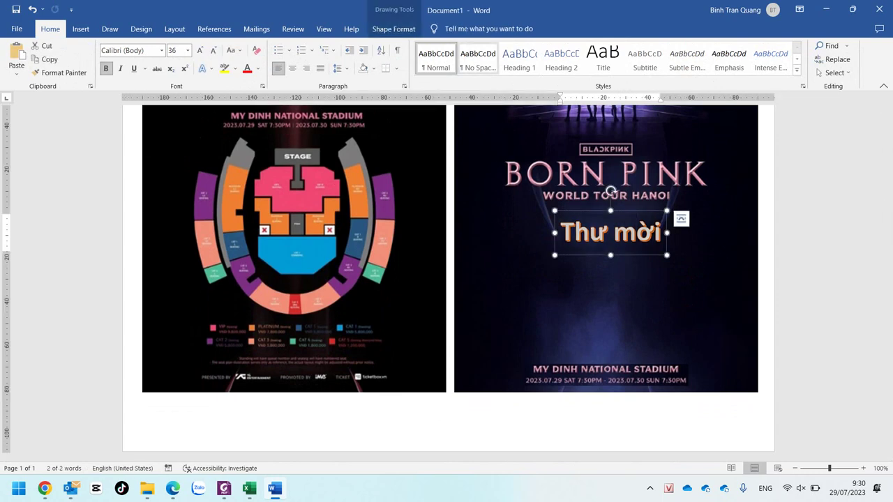
pyautogui.click(212, 51)
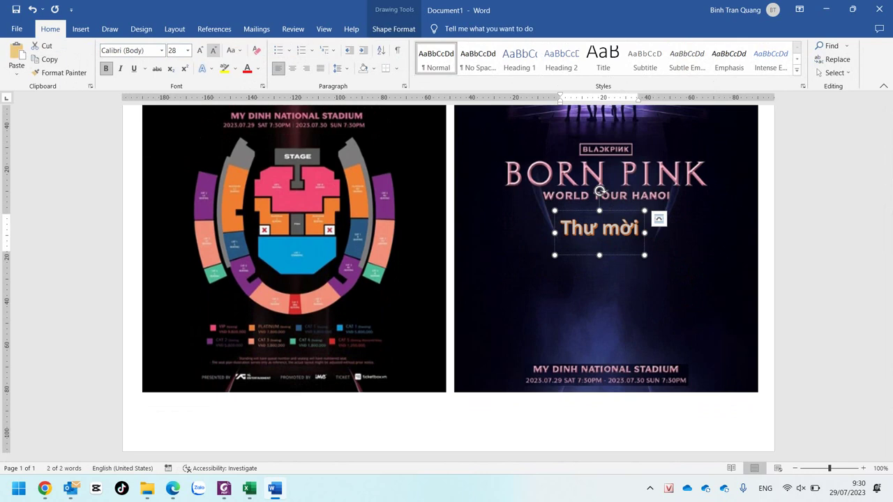
pyautogui.click(213, 51)
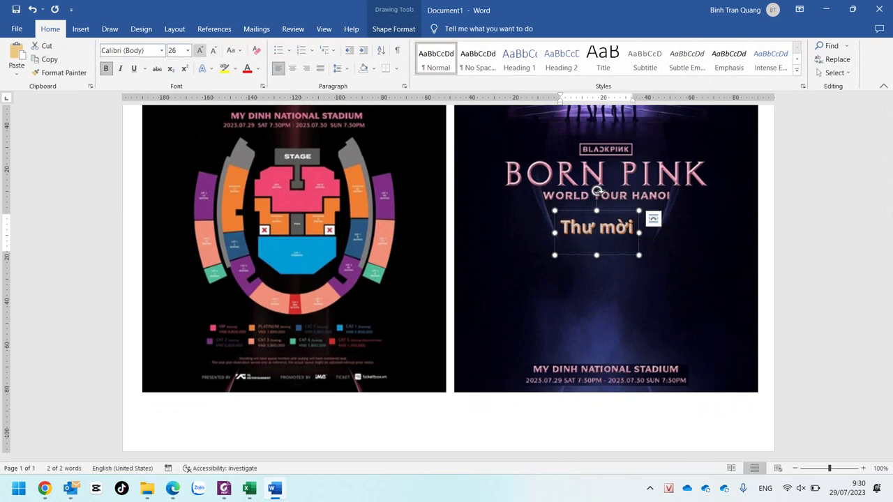
pyautogui.hotkey('ctrl', 'Home')
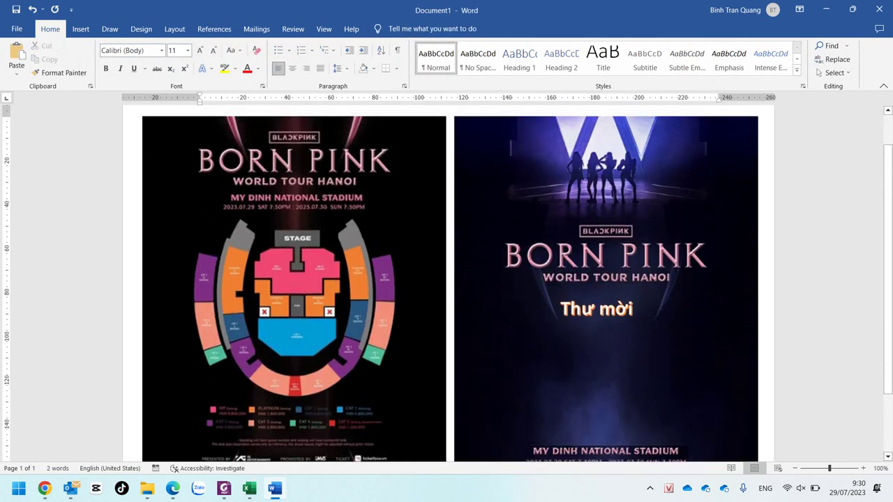
# Narrow the 'Thư mời' box from its left side to recenter it under the title
pyautogui.click(596, 309)
pyautogui.moveTo(542, 314); pyautogui.dragTo(564, 314)
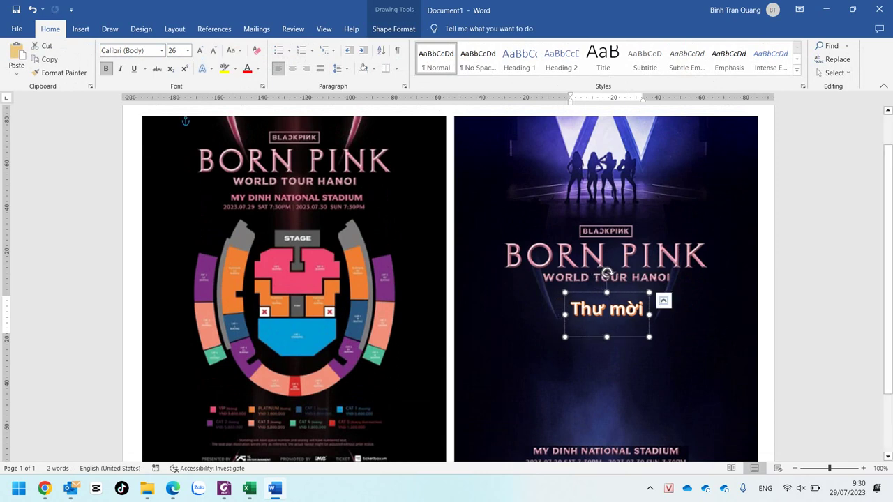
pyautogui.hotkey('ctrl', 'Home')
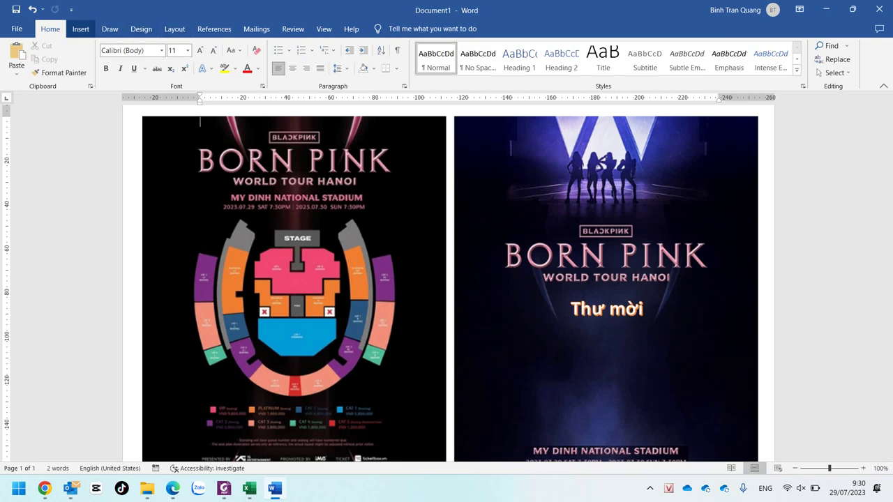
pyautogui.click(607, 309)
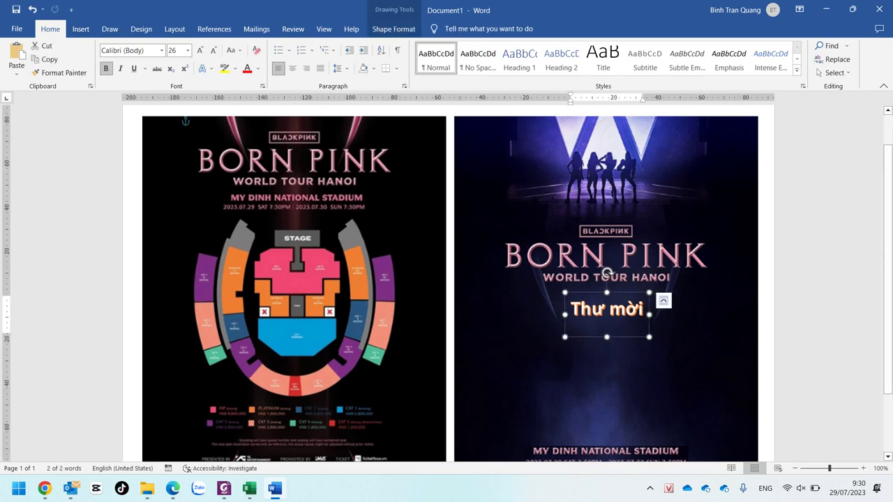
pyautogui.click(81, 30)
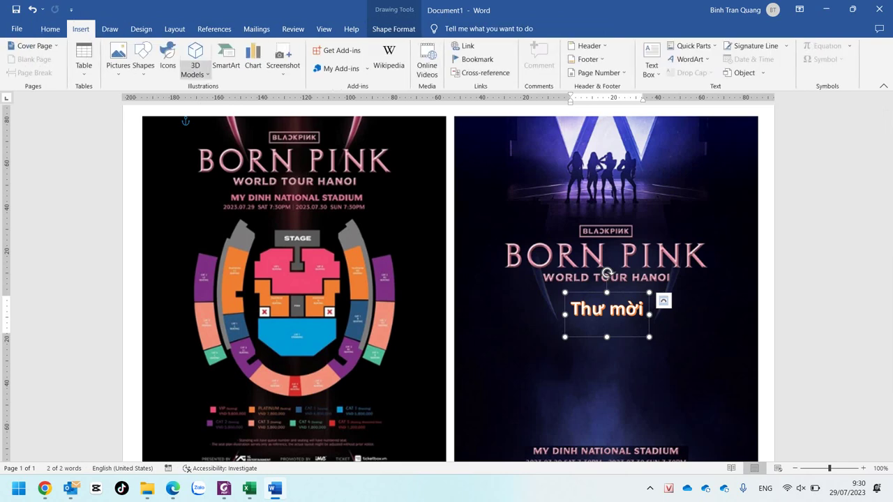
# Add a white-outline WordArt below 'Thư mời' reading 'Kính gửi:'
pyautogui.click(690, 59)
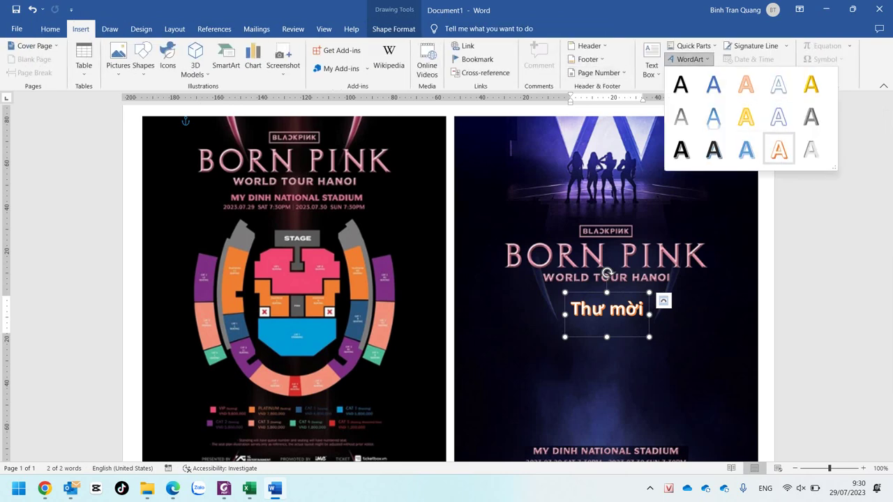
pyautogui.click(779, 116)
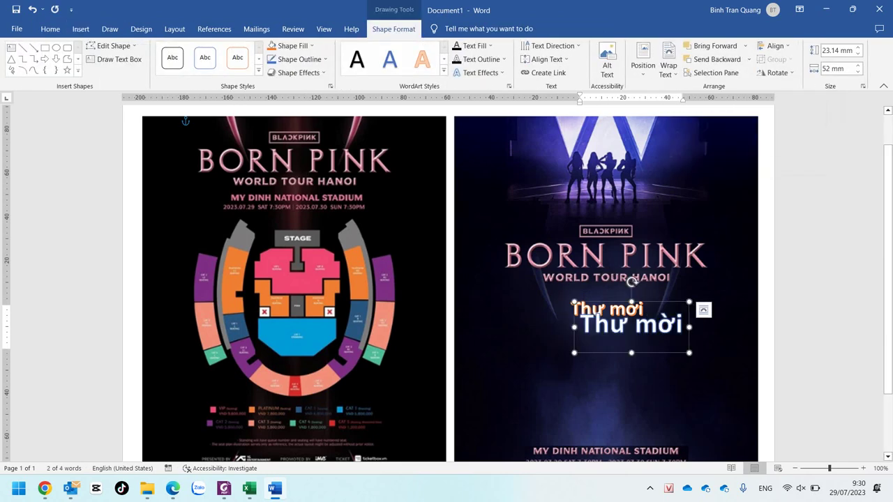
pyautogui.moveTo(631, 327); pyautogui.dragTo(558, 348)
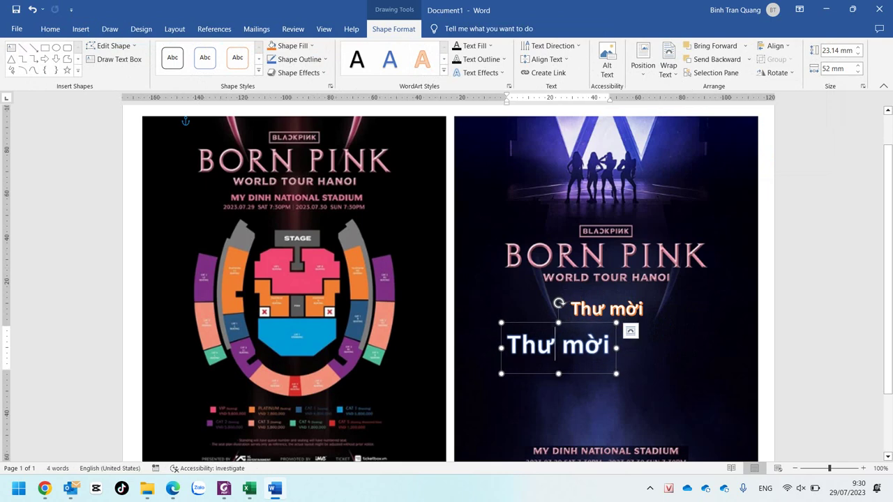
pyautogui.write('Kính')
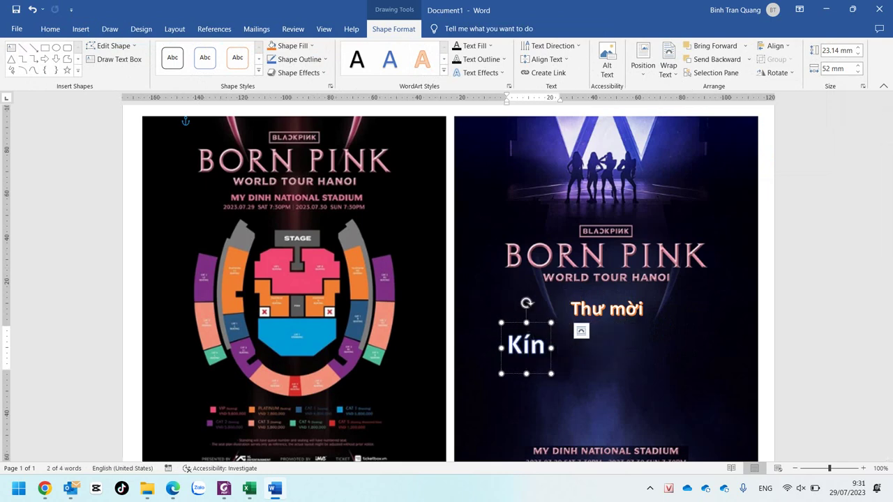
pyautogui.write(' gửi')
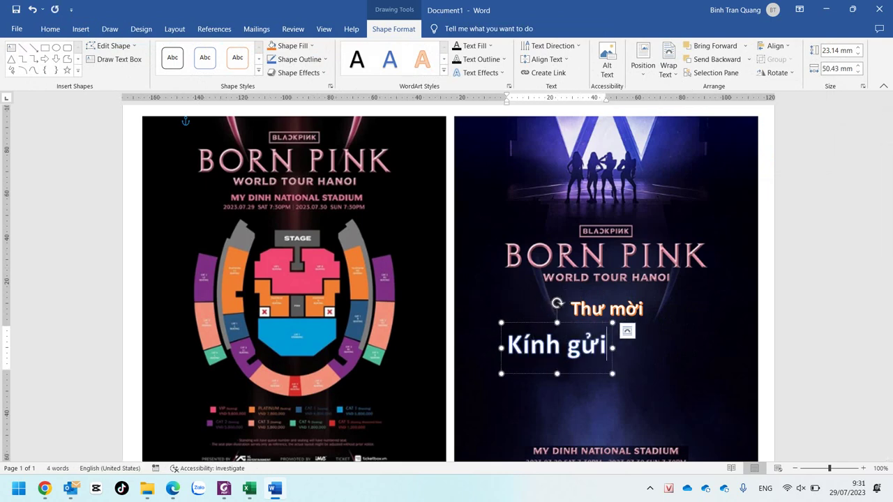
pyautogui.write(':')
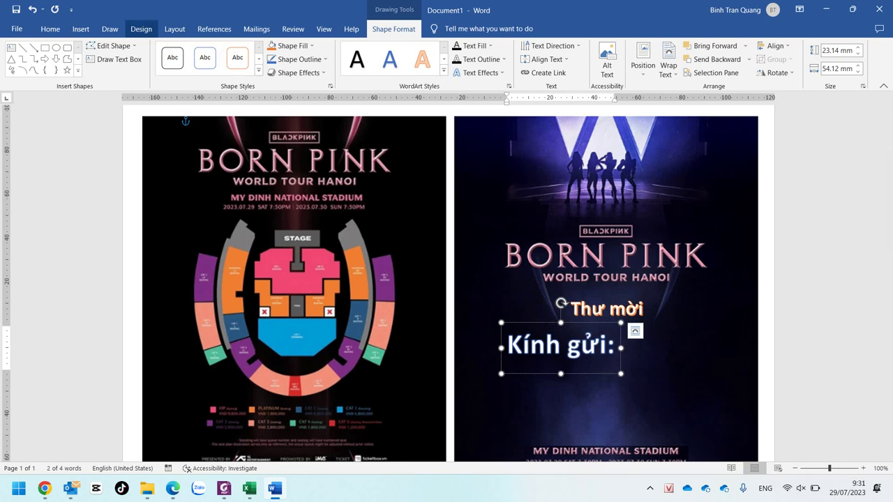
pyautogui.click(50, 28)
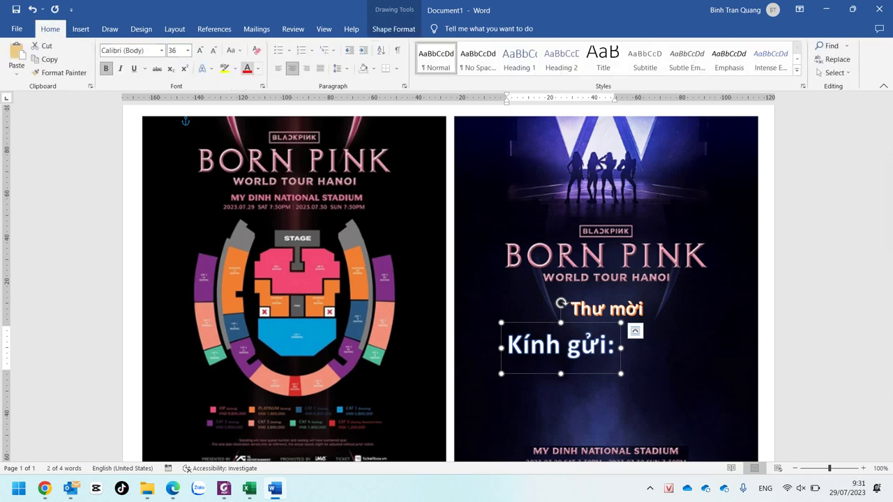
# Shrink the 'Kính gửi:' text and make it italic Times New Roman
pyautogui.click(213, 50)
pyautogui.click(212, 51)
pyautogui.click(213, 50)
pyautogui.click(213, 50)
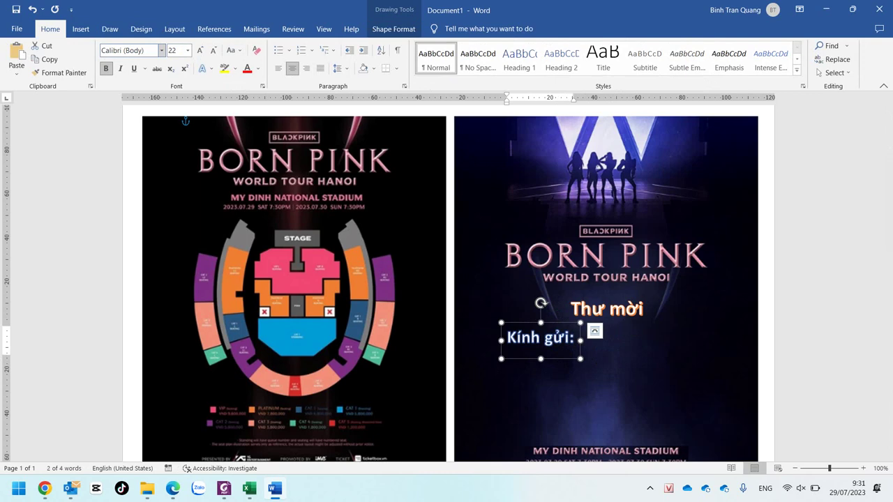
pyautogui.click(161, 50)
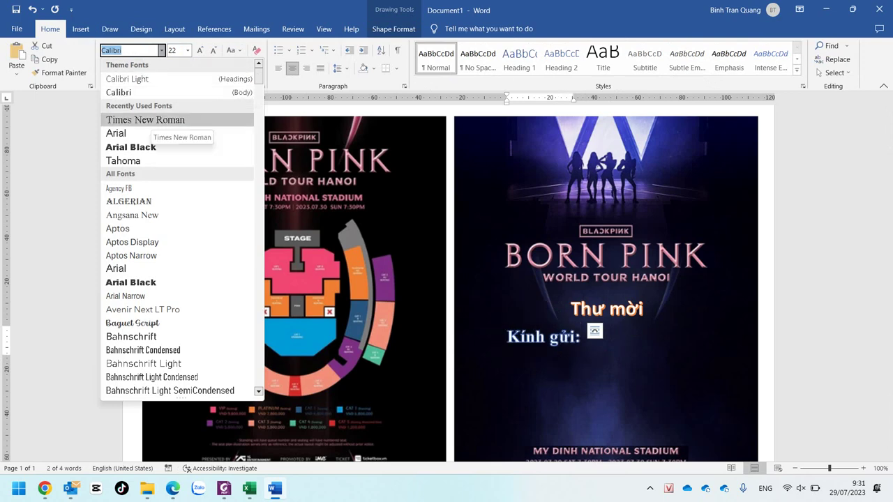
pyautogui.click(147, 120)
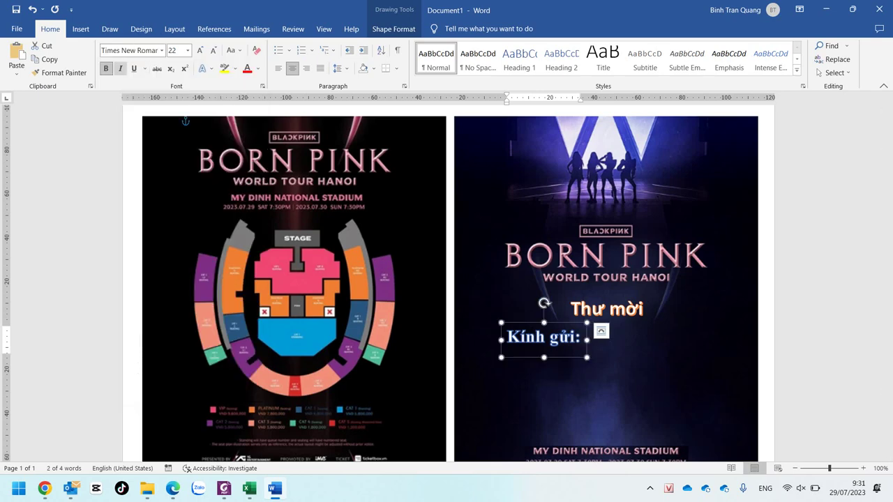
pyautogui.click(120, 68)
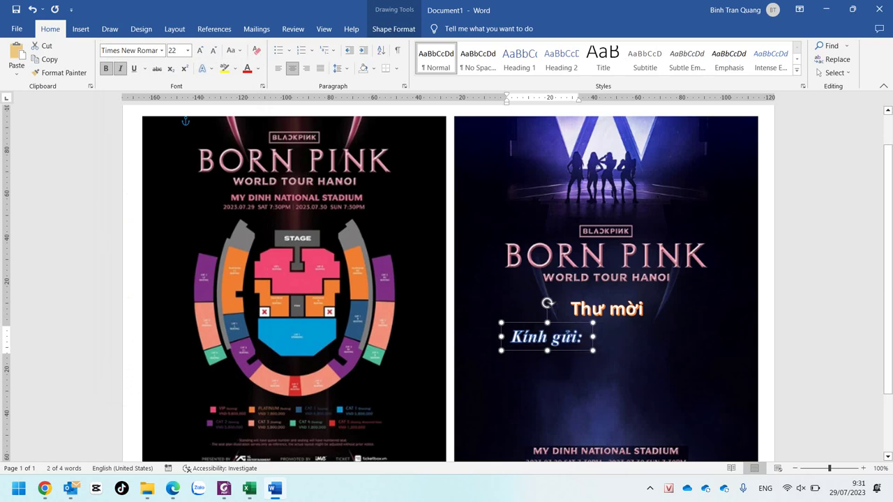
# Reduce the greeting to 18 pt and shift its box slightly down and left
pyautogui.click(214, 51)
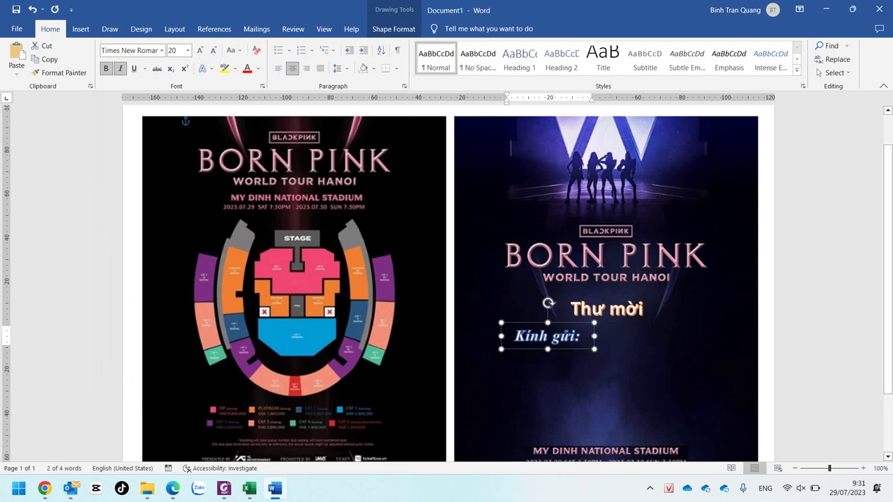
pyautogui.moveTo(522, 323); pyautogui.dragTo(503, 335)
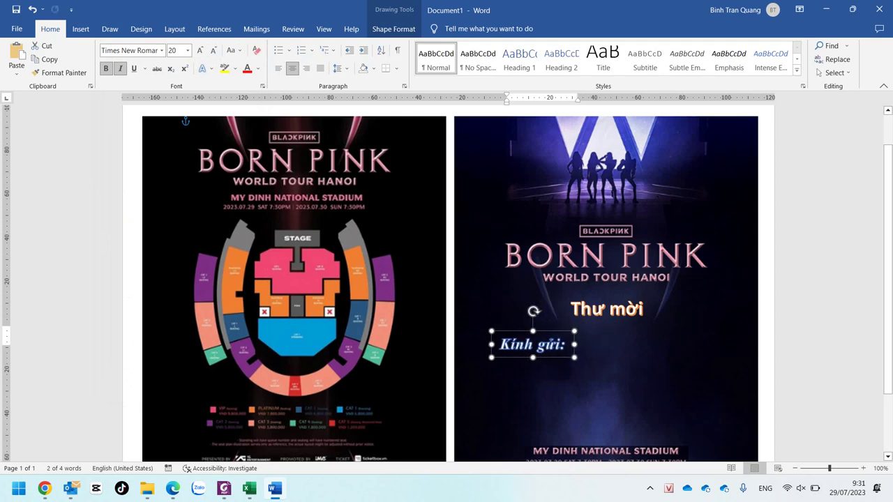
pyautogui.click(214, 50)
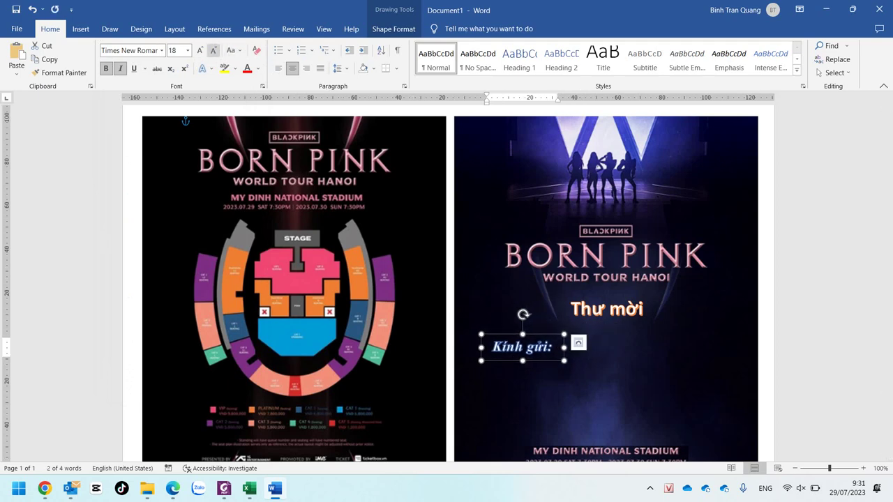
pyautogui.press('Escape')
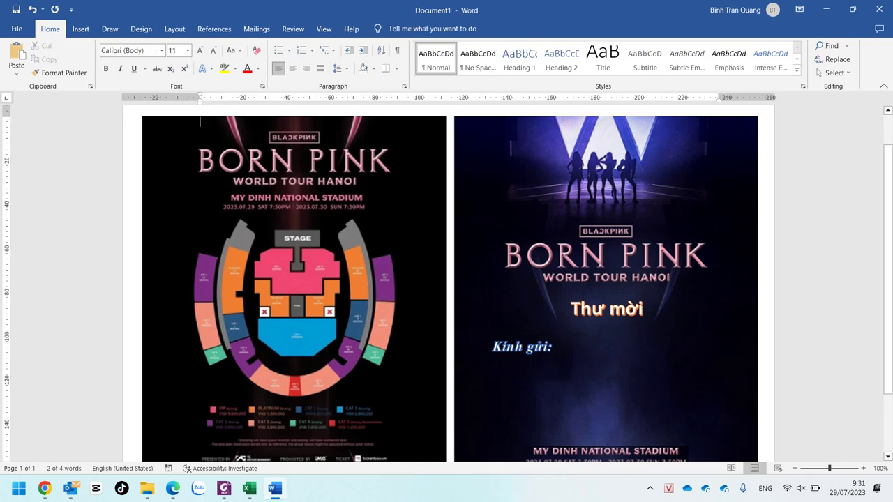
pyautogui.click(521, 346)
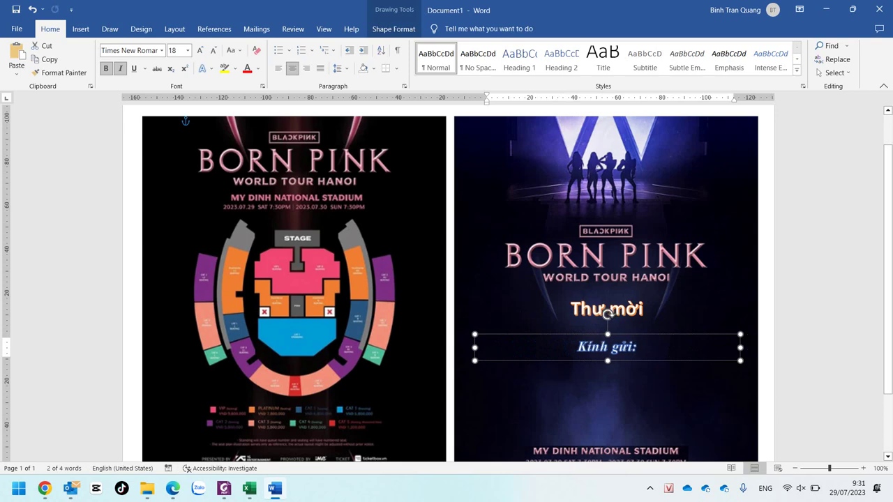
# Try a salutation after 'Kính gửi:', remove it, and narrow the box to fit the greeting
pyautogui.click(643, 346)
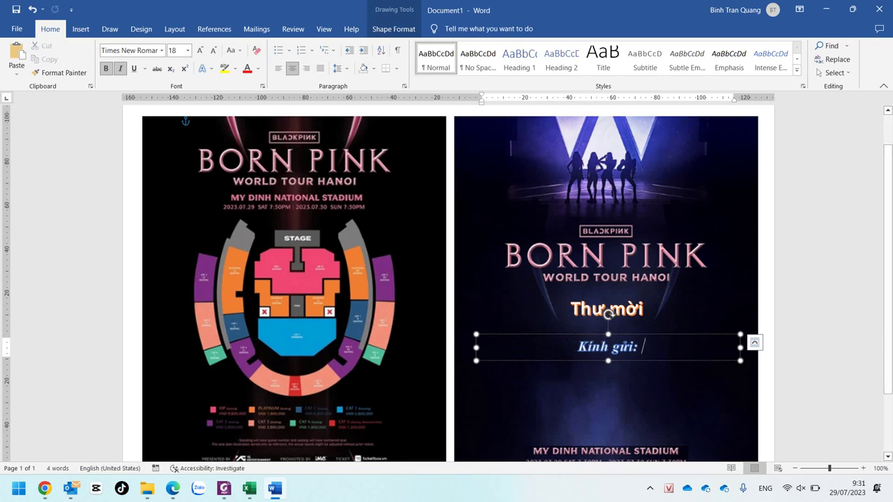
pyautogui.write('Anh')
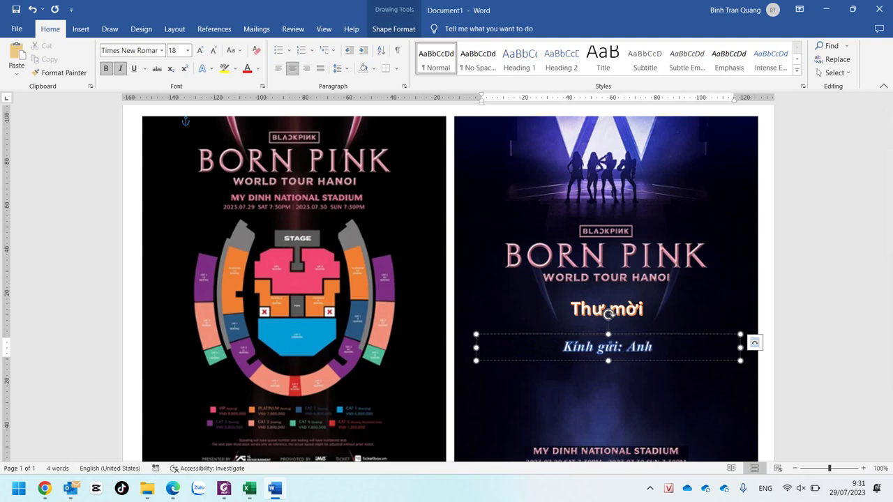
pyautogui.press('BackSpace')
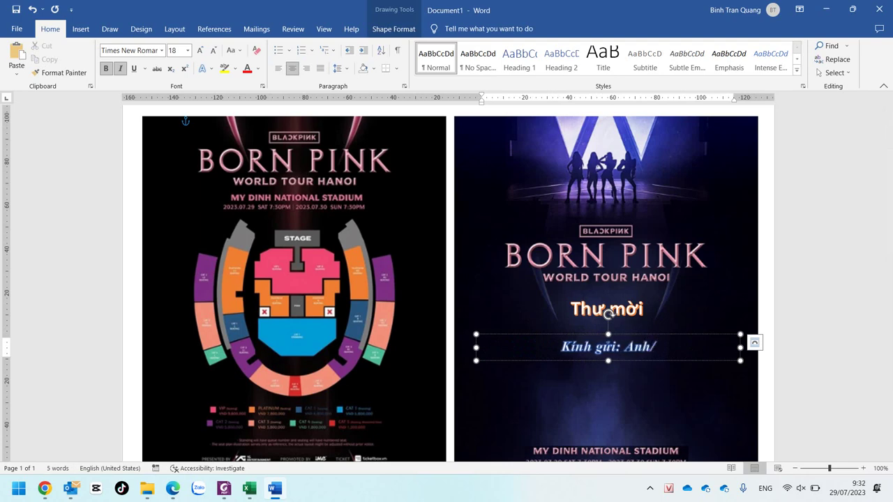
pyautogui.write('/Chị')
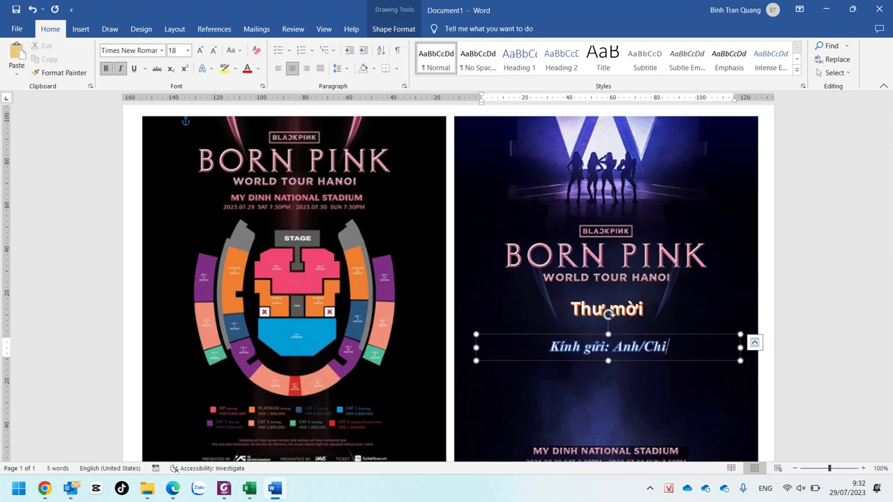
pyautogui.write(' Nguyen')
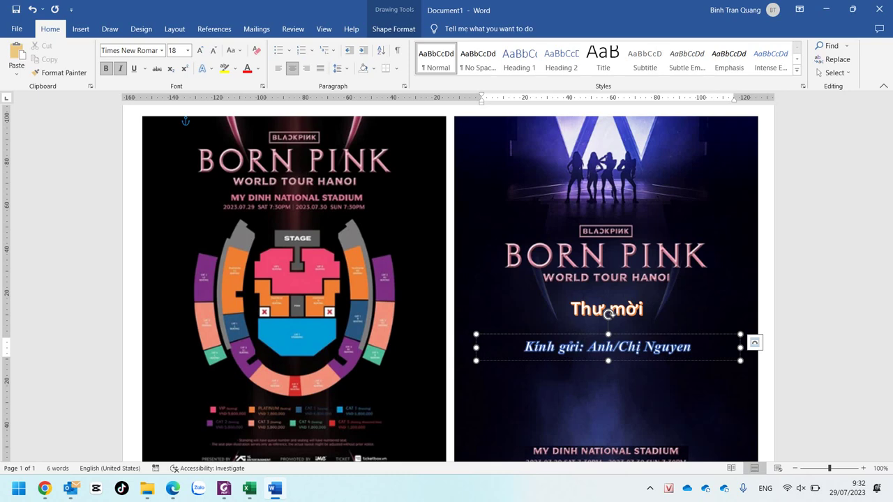
pyautogui.press('BackSpace')
pyautogui.press('BackSpace')
pyautogui.press('BackSpace')
pyautogui.press('BackSpace')
pyautogui.press('BackSpace')
pyautogui.press('BackSpace')
pyautogui.press('BackSpace')
pyautogui.press('BackSpace')
pyautogui.press('BackSpace')
pyautogui.press('BackSpace')
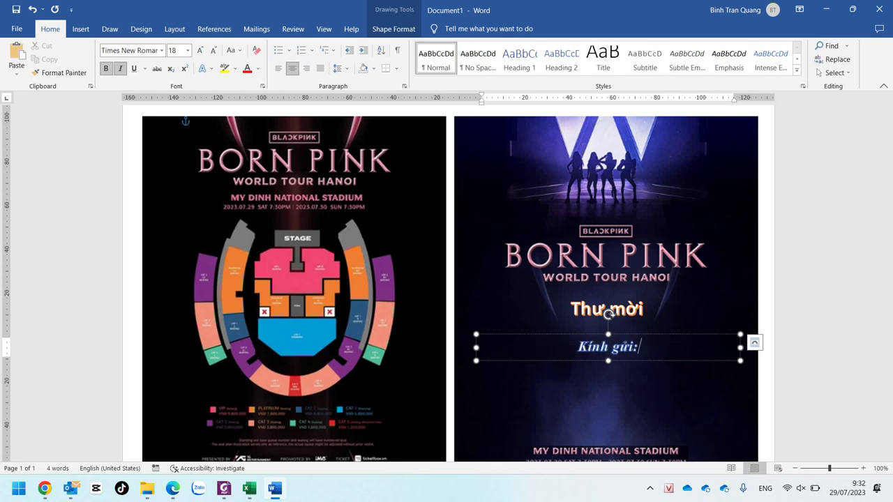
pyautogui.moveTo(740, 347); pyautogui.dragTo(548, 347)
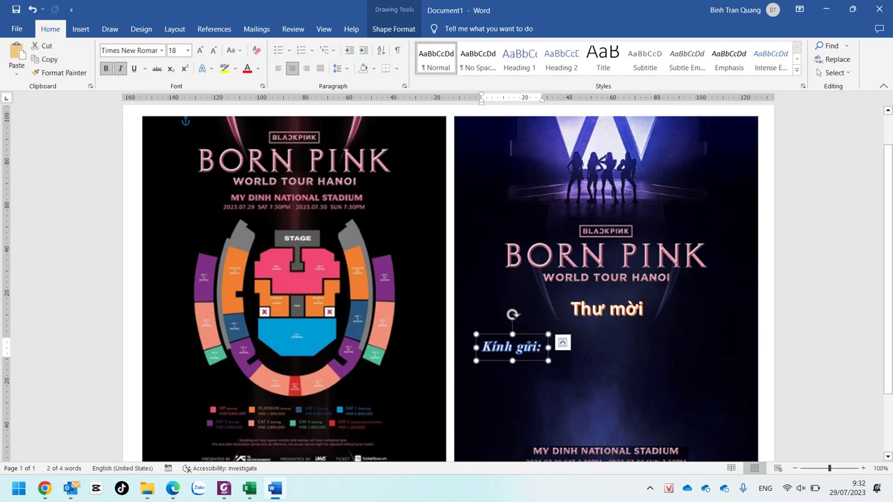
# Duplicate the 'Kính gửi:' box and place the copy to the right below 'Thư mời'
pyautogui.press('Escape')
pyautogui.click(537, 347)
pyautogui.hotkey('ctrl', 'v')
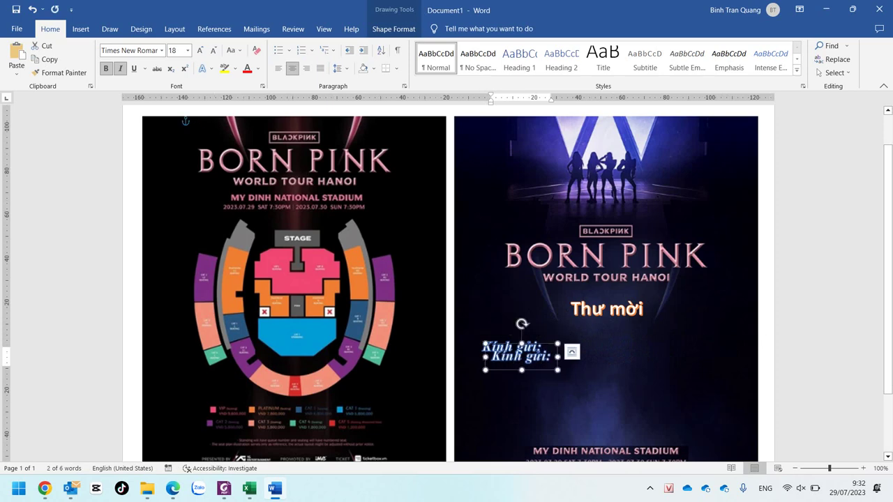
pyautogui.press('Right')
pyautogui.press('Right')
pyautogui.press('Right')
pyautogui.press('Right')
pyautogui.press('Right')
pyautogui.press('Right')
pyautogui.moveTo(593, 340); pyautogui.dragTo(512, 347)
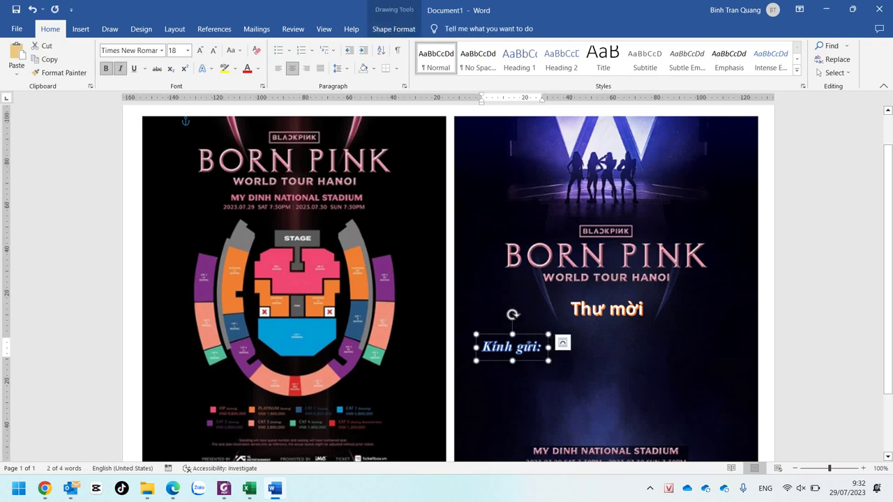
pyautogui.moveTo(513, 347); pyautogui.dragTo(632, 345)
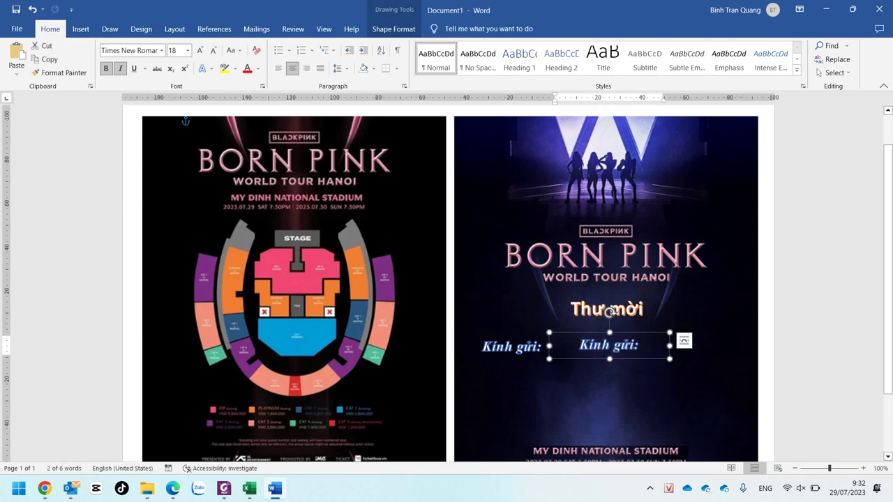
# Widen the copied greeting box, then select all text in the left greeting
pyautogui.moveTo(670, 345); pyautogui.dragTo(749, 346)
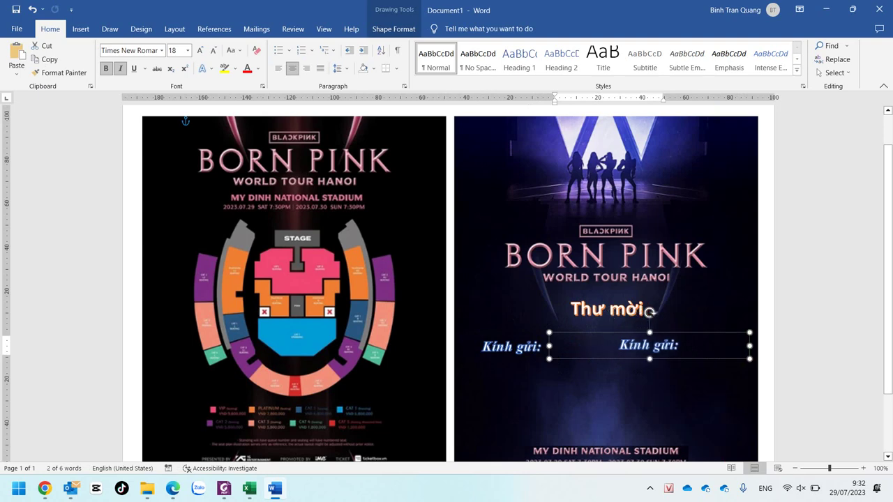
pyautogui.moveTo(549, 345); pyautogui.dragTo(545, 345)
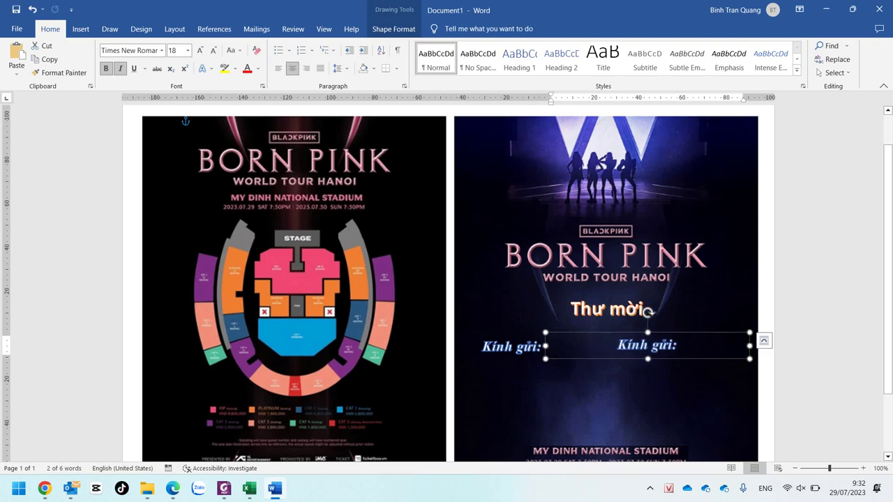
pyautogui.keyDown('shift'); pyautogui.click(543, 346); pyautogui.keyUp('shift')
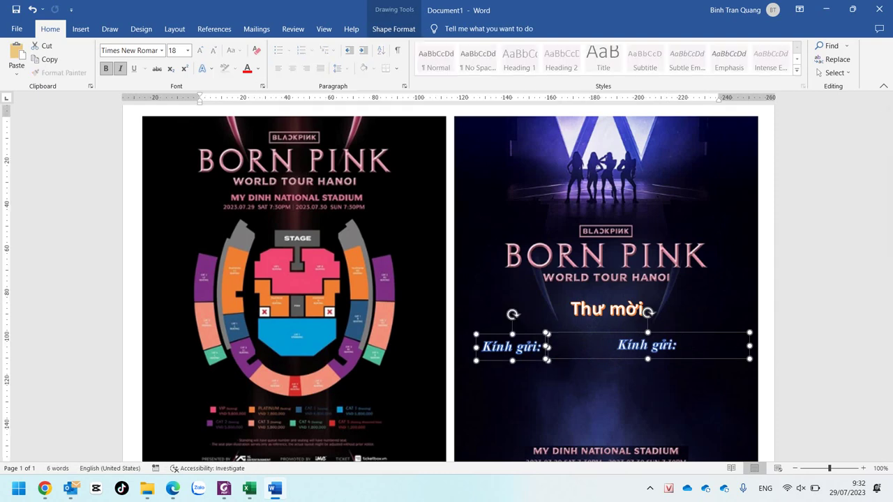
pyautogui.press('Escape')
pyautogui.click(513, 346)
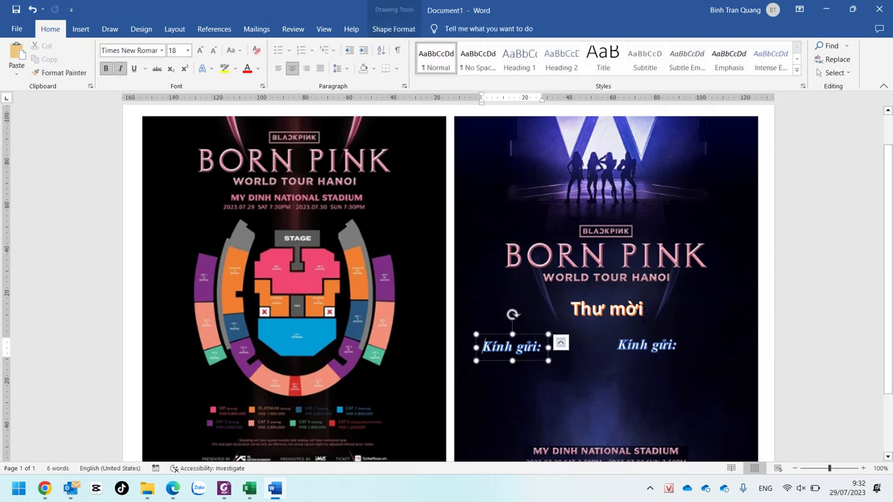
pyautogui.hotkey('ctrl', 'a')
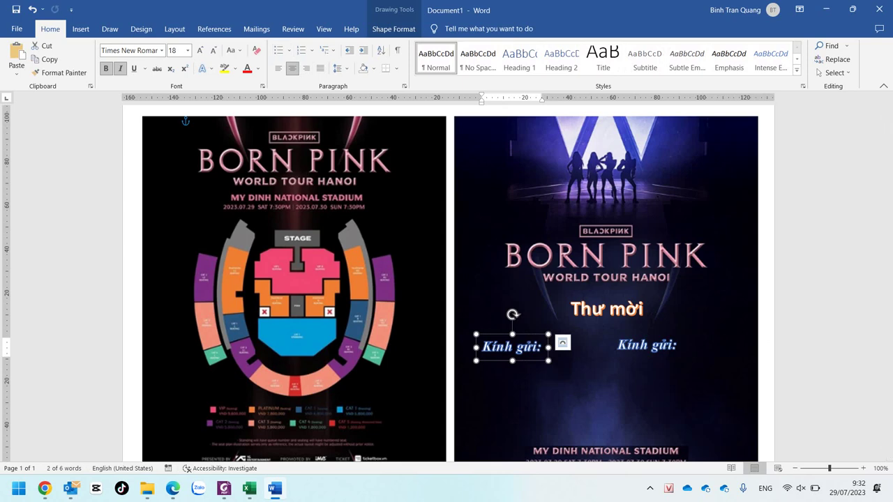
# Shrink the left greeting to 14 pt and the right greeting to 16 pt
pyautogui.click(213, 50)
pyautogui.click(213, 50)
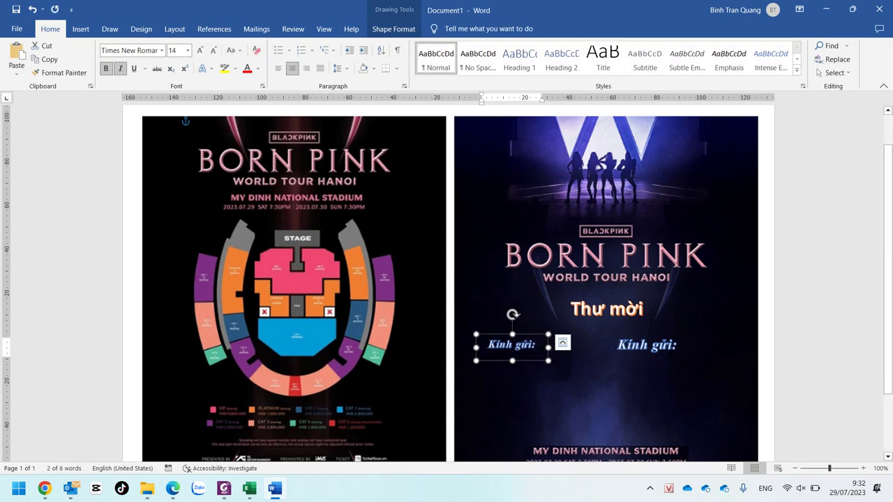
pyautogui.click(648, 344)
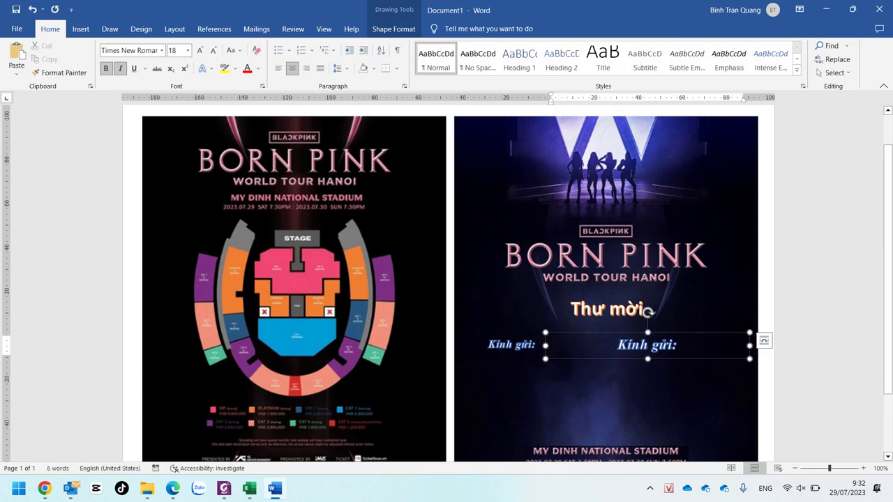
pyautogui.click(214, 50)
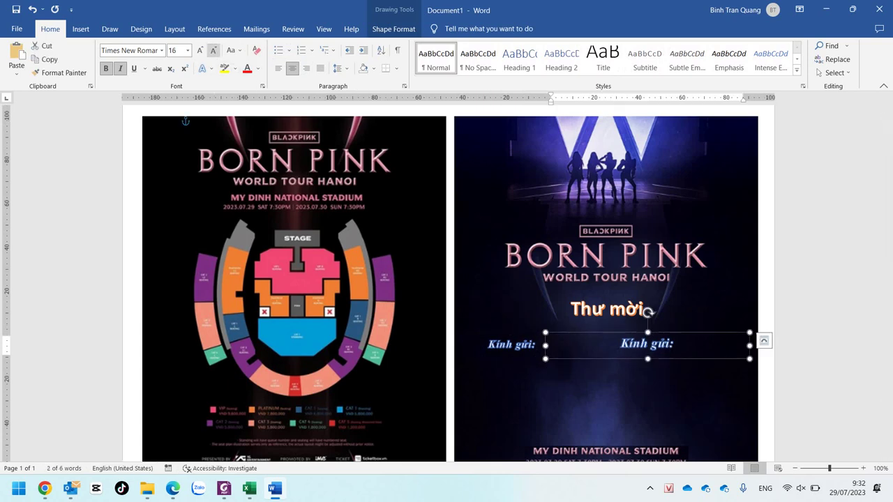
pyautogui.press('Escape')
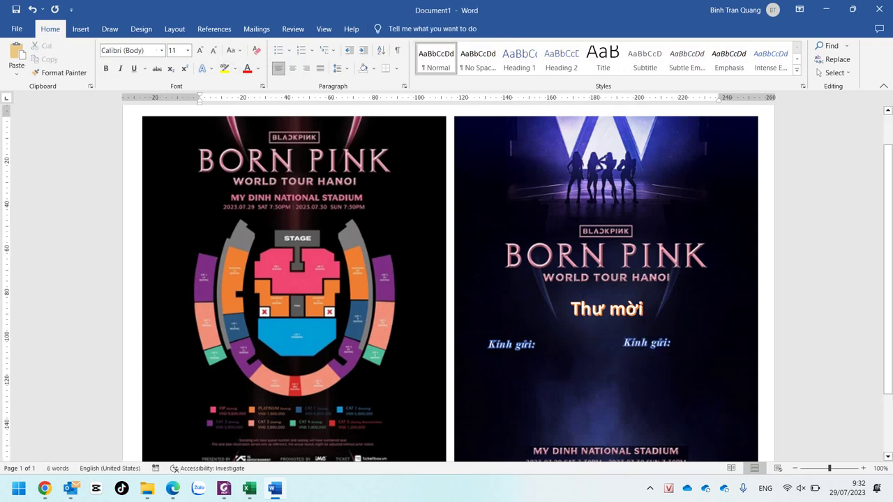
# Reselect the right 'Kính gửi:' box and show its Shape Format options
pyautogui.click(647, 343)
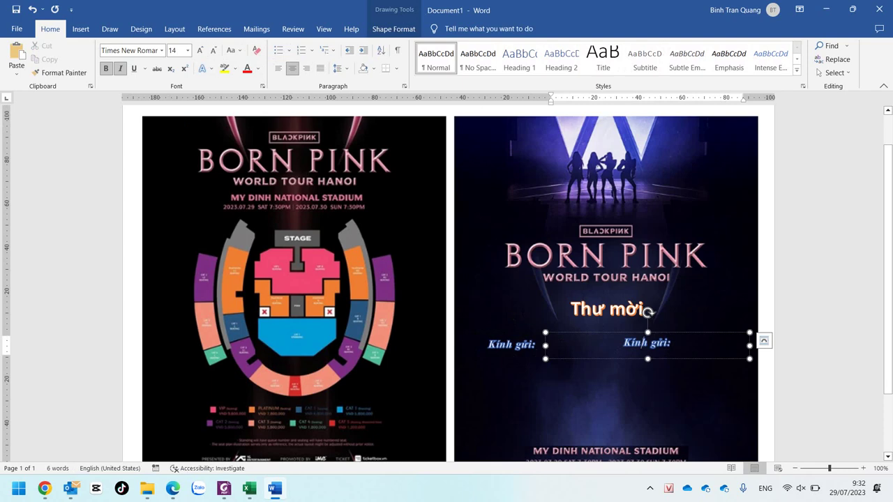
pyautogui.press('Escape')
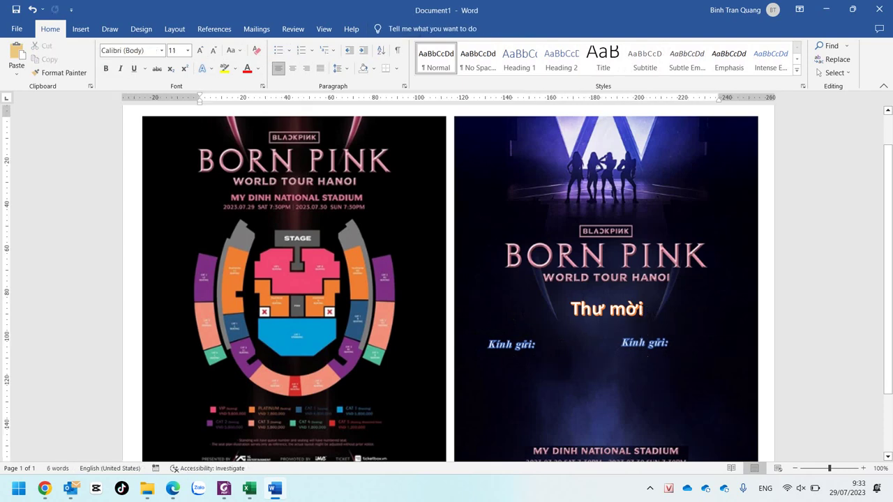
pyautogui.click(649, 343)
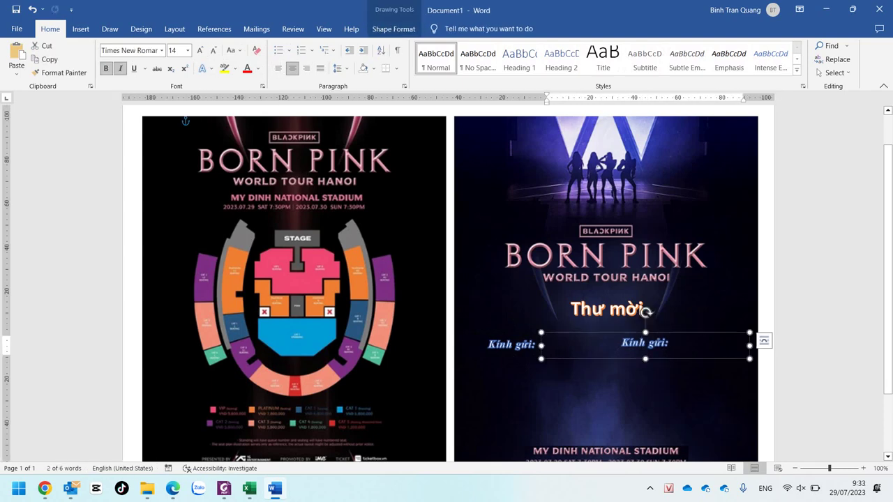
pyautogui.click(394, 28)
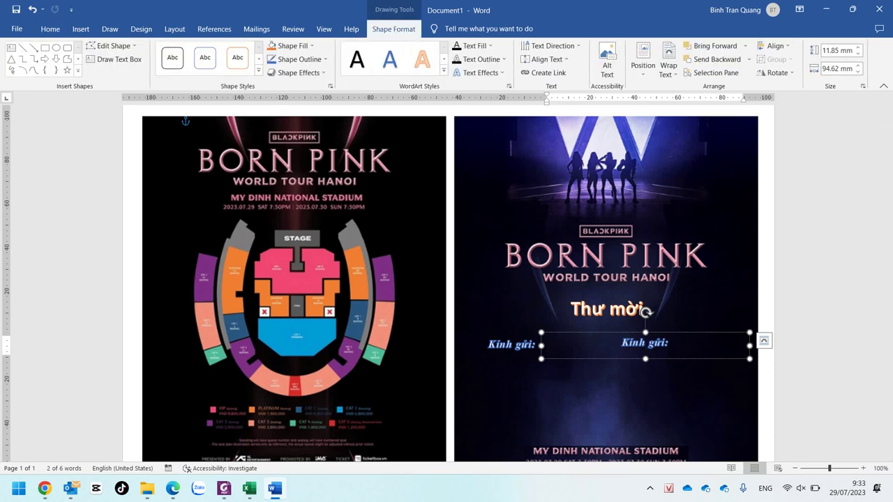
# Apply the gold WordArt style to the right-hand Kính gửi: text
pyautogui.click(444, 71)
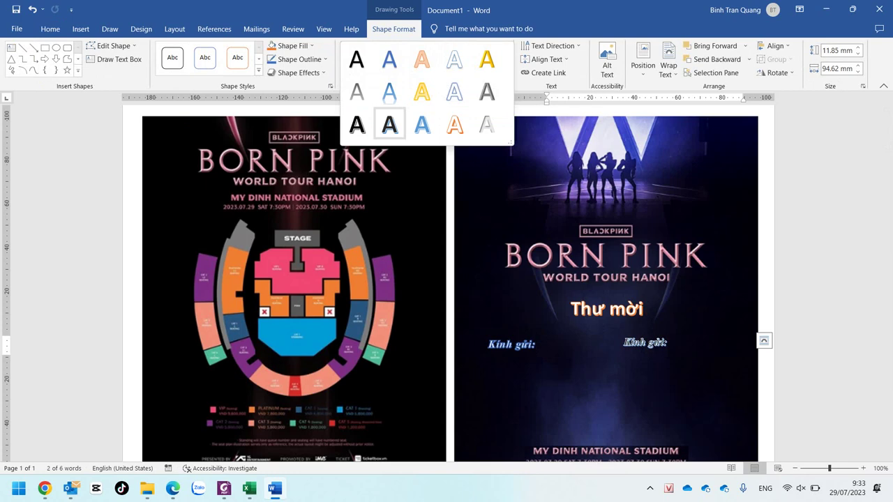
pyautogui.click(389, 124)
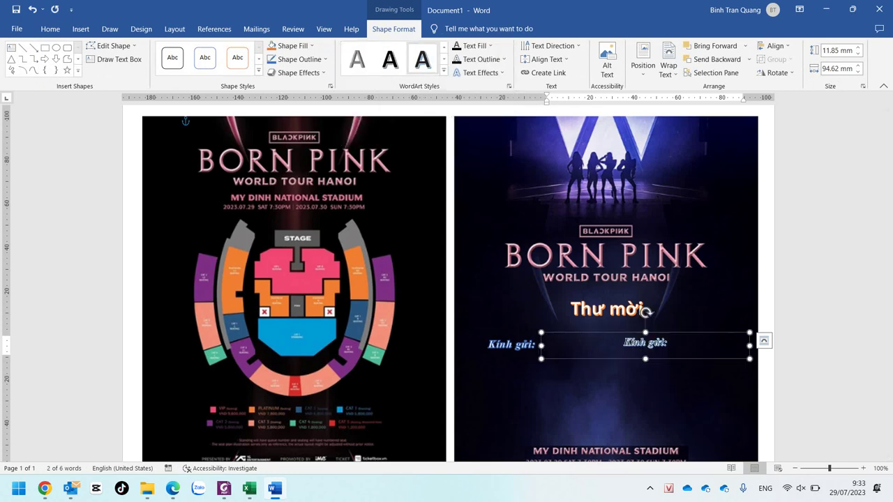
pyautogui.click(444, 71)
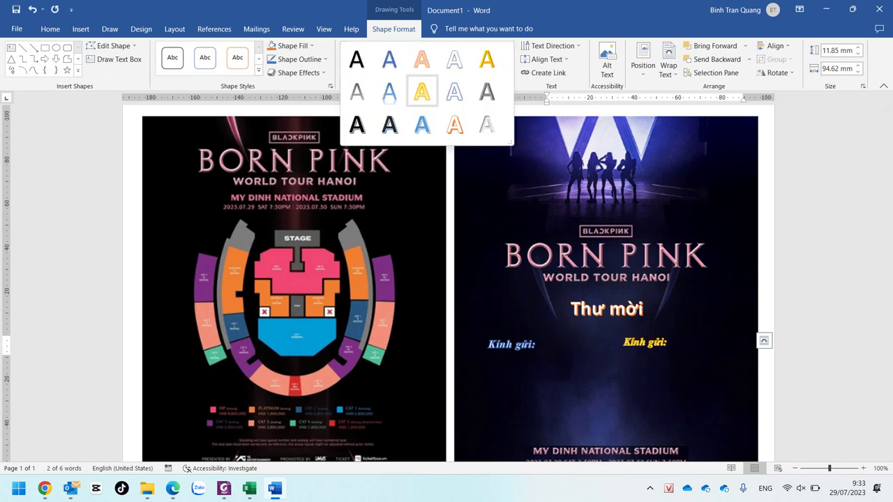
pyautogui.click(422, 91)
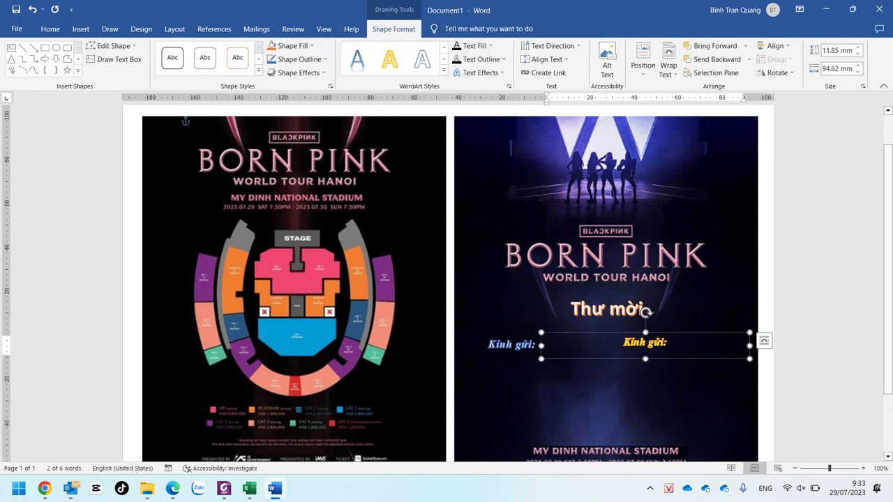
# Give the Kính gửi: text a Purple text outline, leaving the fill unchanged
pyautogui.click(490, 45)
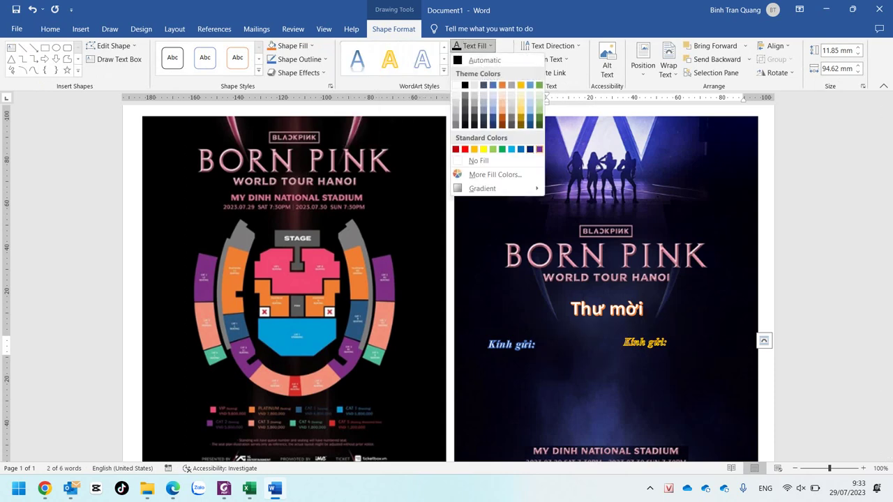
pyautogui.click(645, 312)
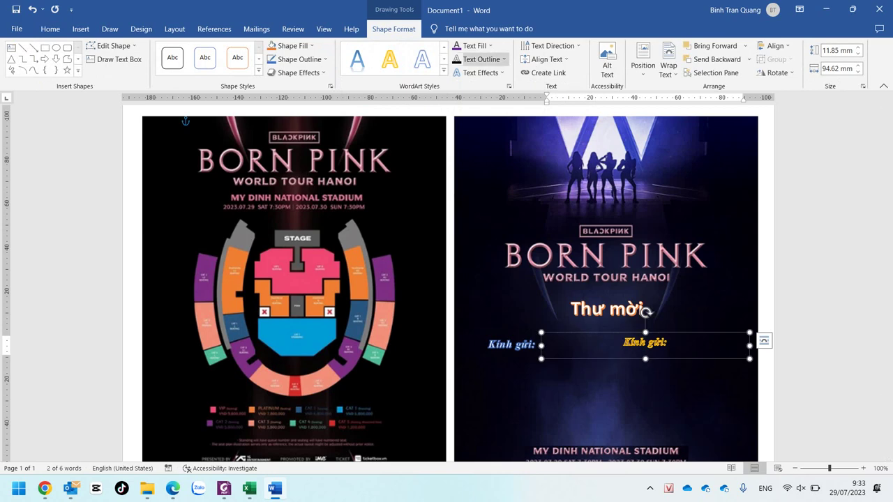
pyautogui.click(481, 59)
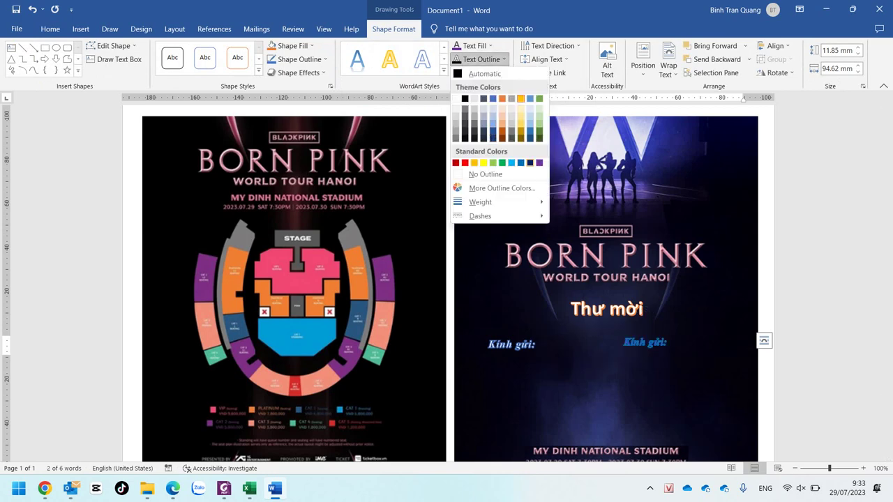
pyautogui.click(539, 162)
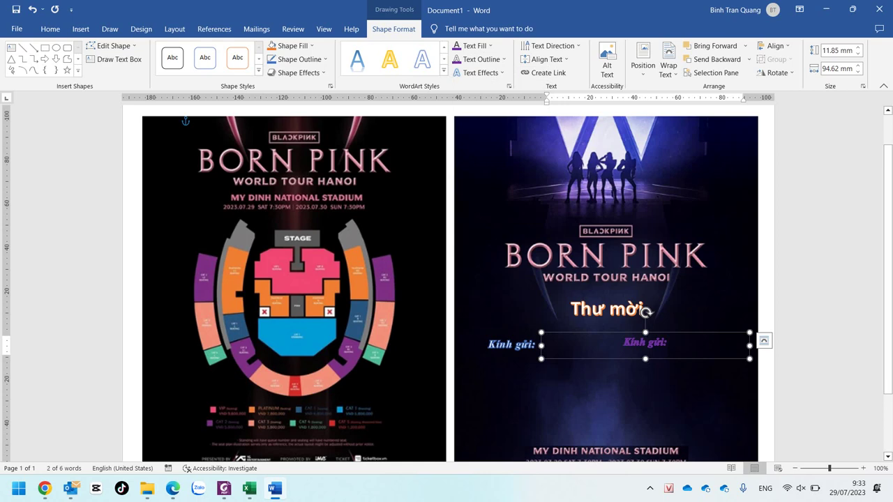
# Leave the fill colour unchanged, deselect, then reselect the right-hand Kính gửi: box
pyautogui.click(489, 46)
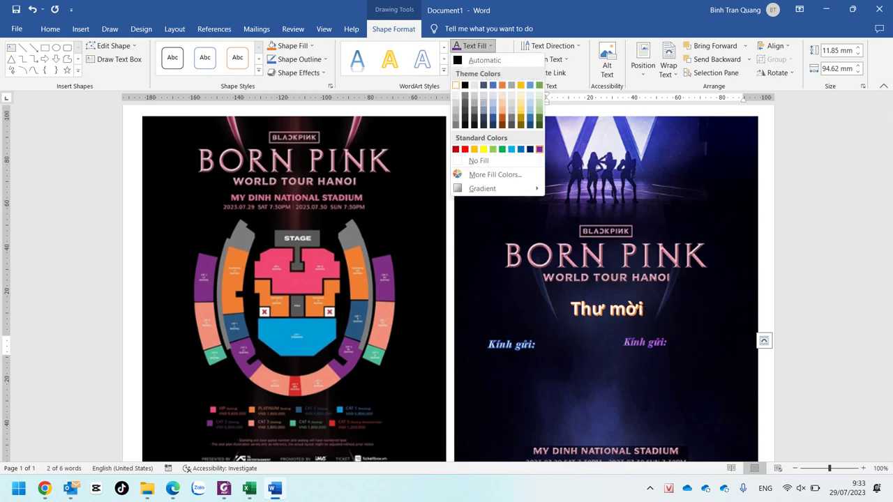
pyautogui.click(637, 342)
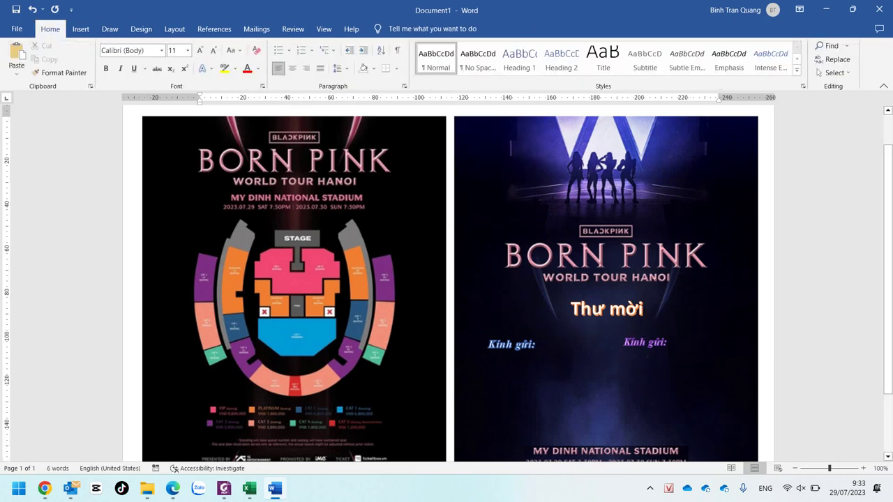
pyautogui.click(645, 344)
pyautogui.click(394, 29)
pyautogui.press('Escape')
pyautogui.click(645, 343)
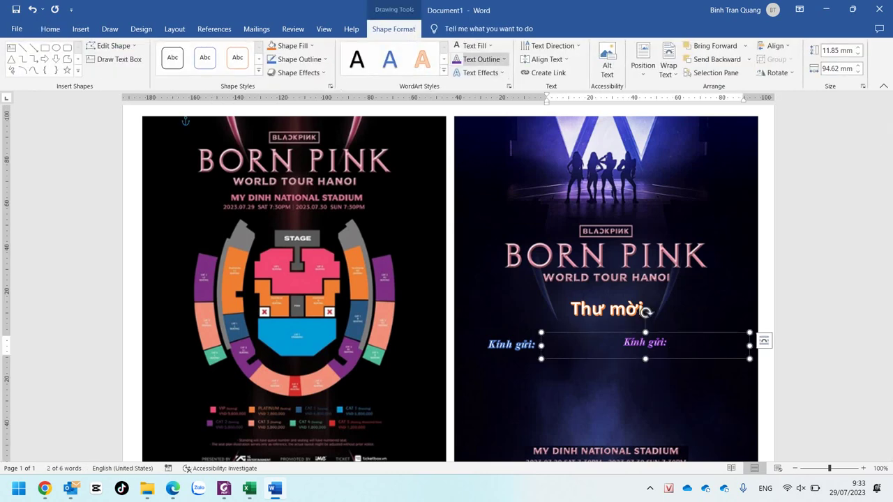
# Set a custom magenta outline colour (RGB 194, 14, 168) on the right-hand Kính gửi: text
pyautogui.click(482, 59)
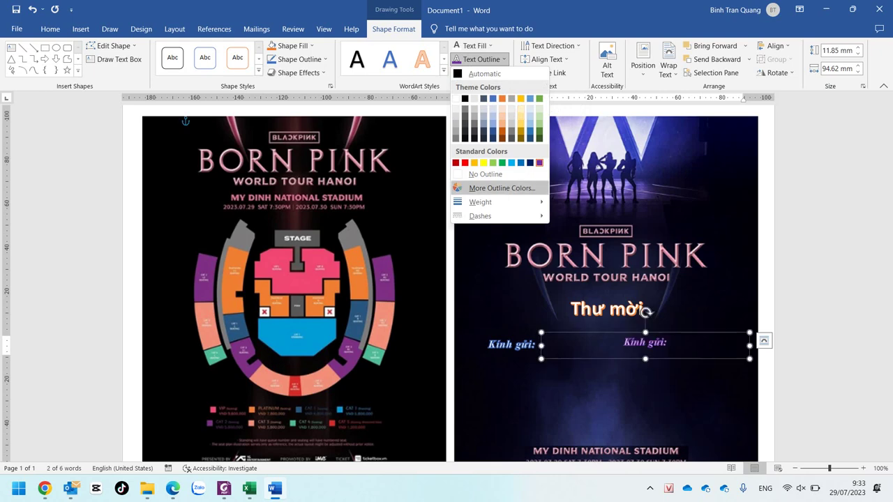
pyautogui.click(501, 188)
pyautogui.click(434, 198)
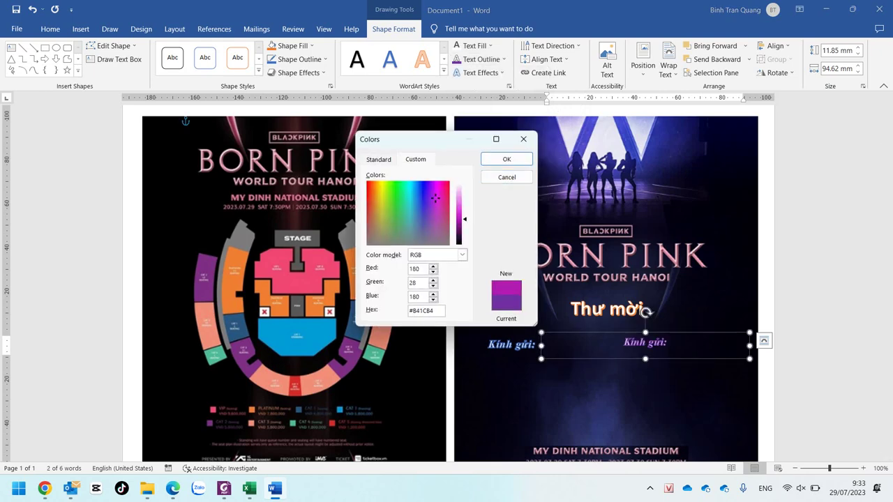
pyautogui.click(438, 193)
pyautogui.click(438, 189)
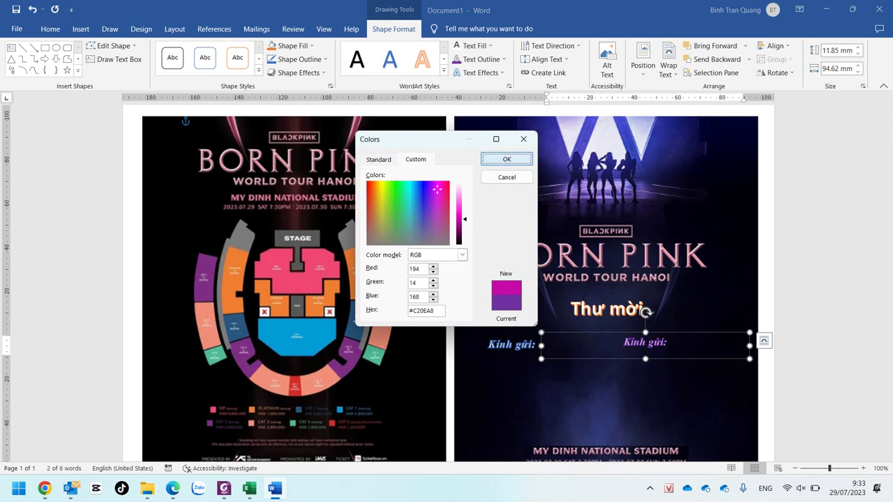
pyautogui.click(506, 160)
pyautogui.press('Escape')
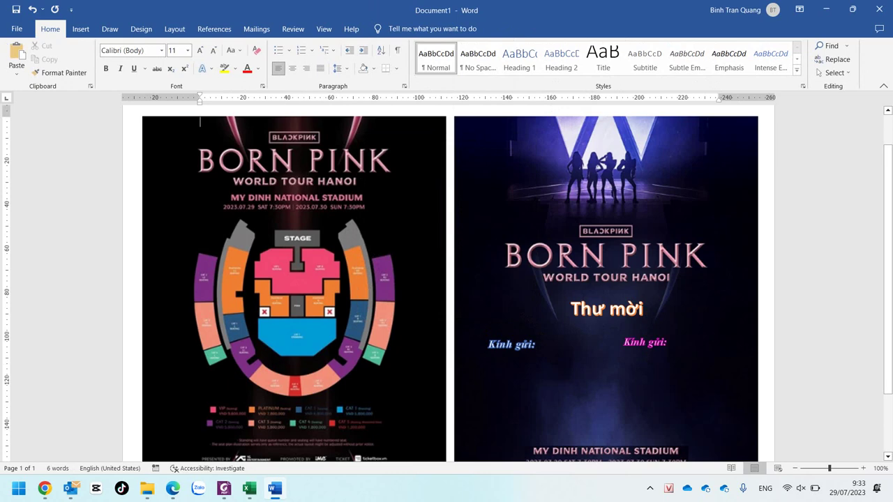
pyautogui.click(645, 342)
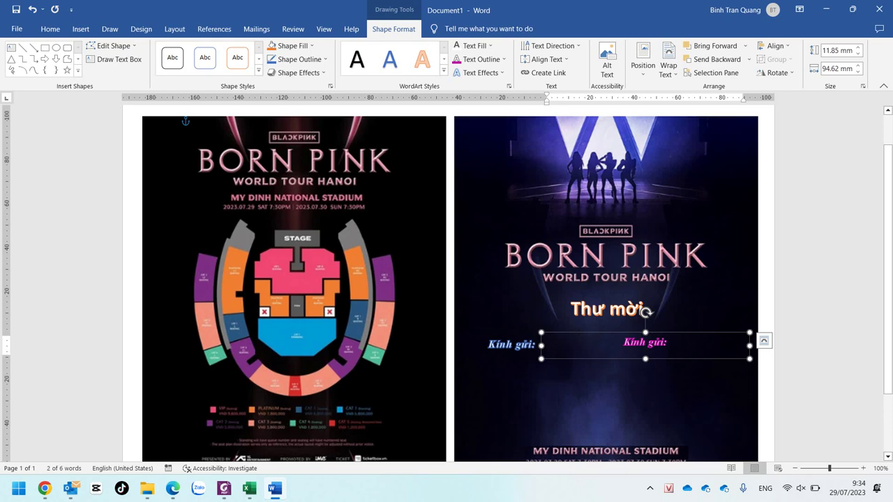
# Duplicate the Kính gửi: box just below the pink one and remove the copy's italics
pyautogui.moveTo(646, 334); pyautogui.dragTo(654, 370)
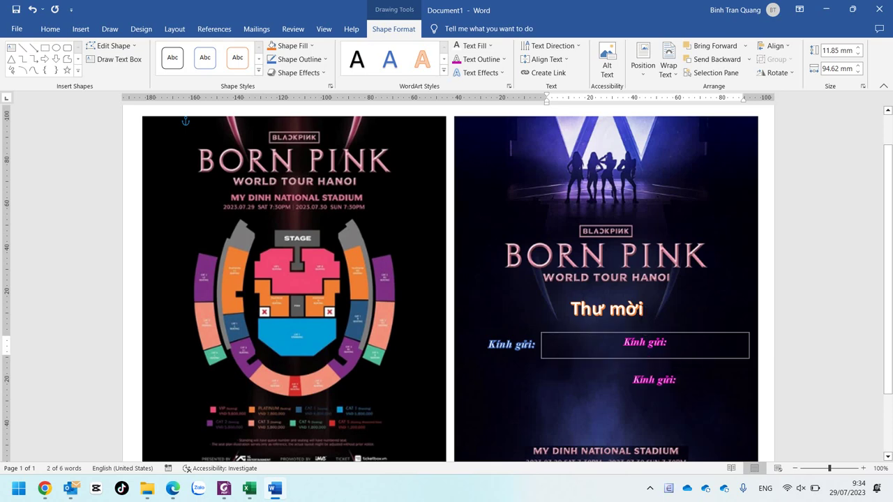
pyautogui.moveTo(655, 370); pyautogui.dragTo(646, 371)
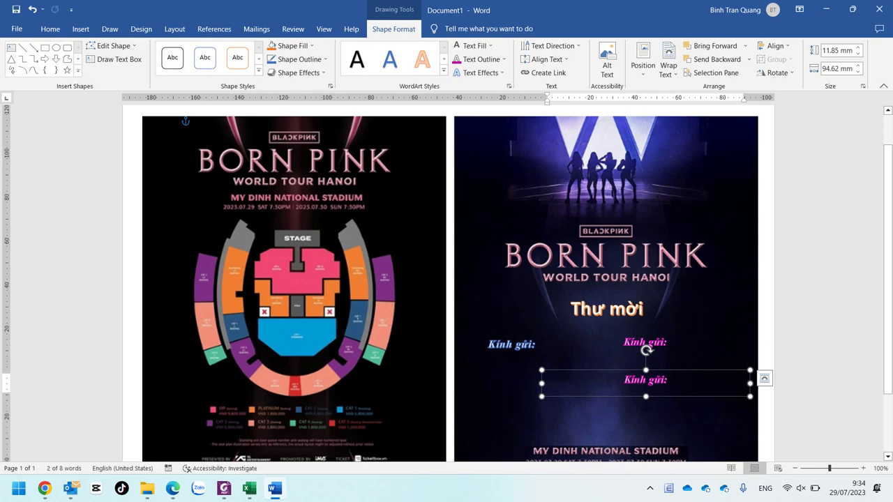
pyautogui.hotkey('alt', 'h')
pyautogui.press('Down')
pyautogui.press('Down')
pyautogui.press('Right')
pyautogui.press('Return')
pyautogui.press('Up')
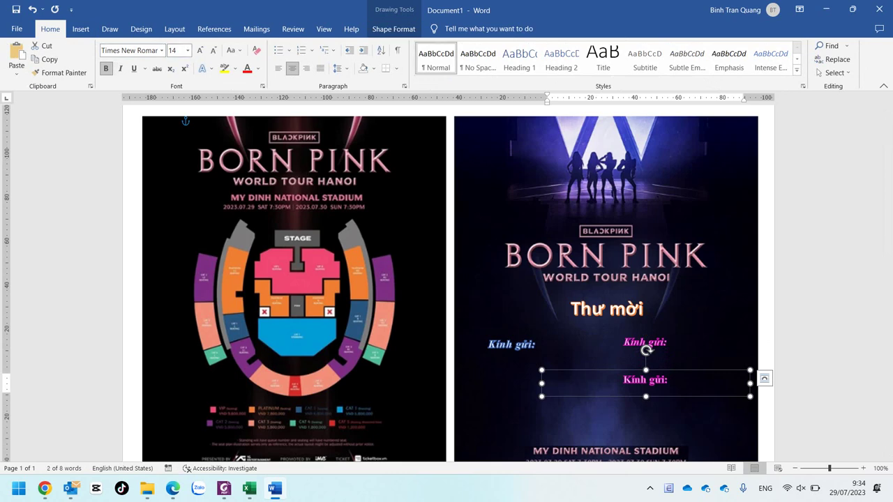
# Apply the yellow WordArt style to the copied Kính gửi: text
pyautogui.hotkey('alt', 'j')
pyautogui.press('d')
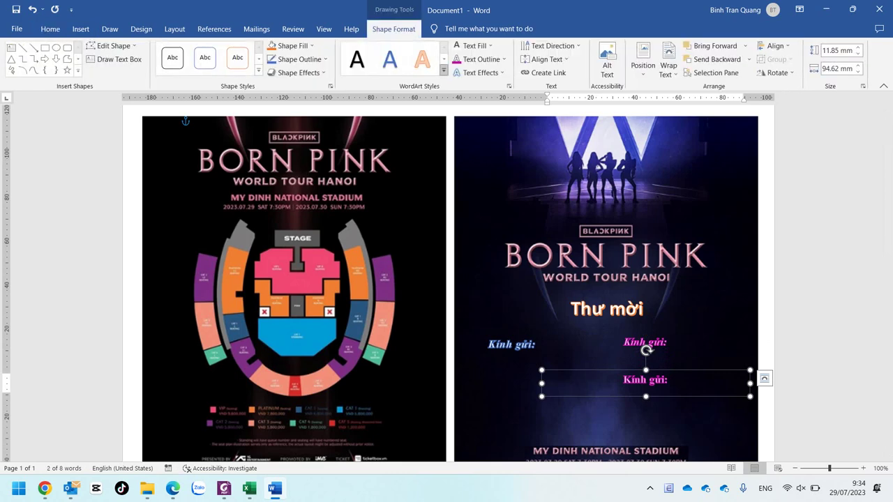
pyautogui.press('Down')
pyautogui.press('Down')
pyautogui.press('Down')
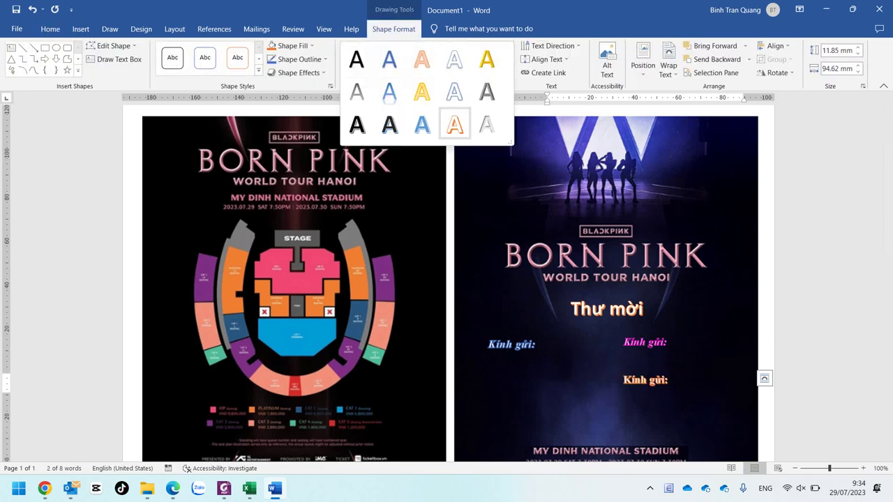
pyautogui.press('Up')
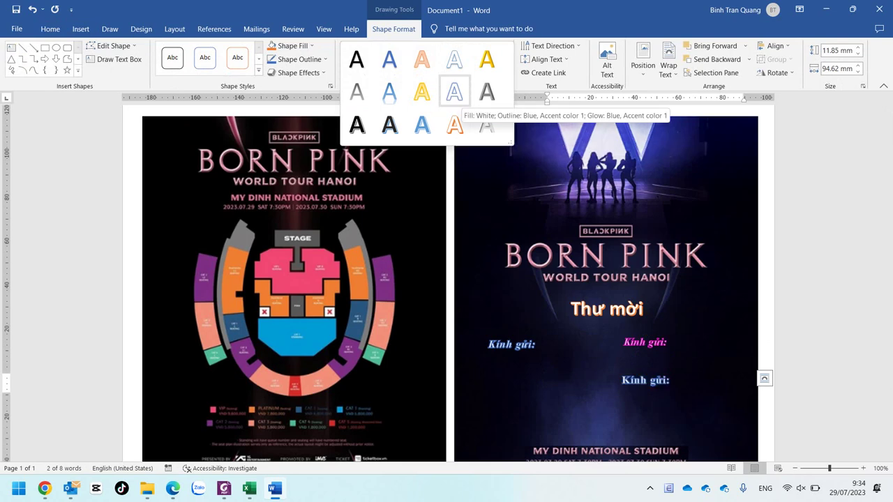
pyautogui.press('Left')
pyautogui.press('Left')
pyautogui.press('Right')
pyautogui.press('Up')
pyautogui.press('Right')
pyautogui.press('Right')
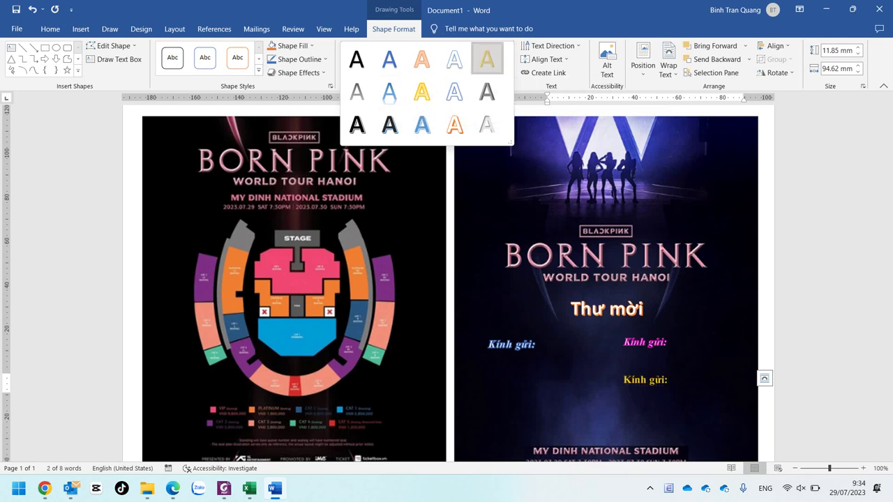
pyautogui.press('Return')
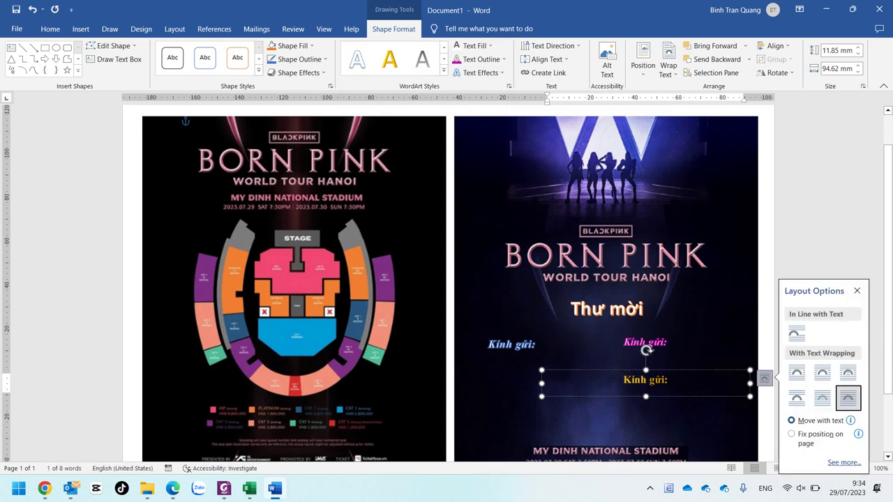
# Retype the yellow copy as 'Chức vụ' and the pink box as the recipient's salutation and name
pyautogui.press('Escape')
pyautogui.click(645, 380)
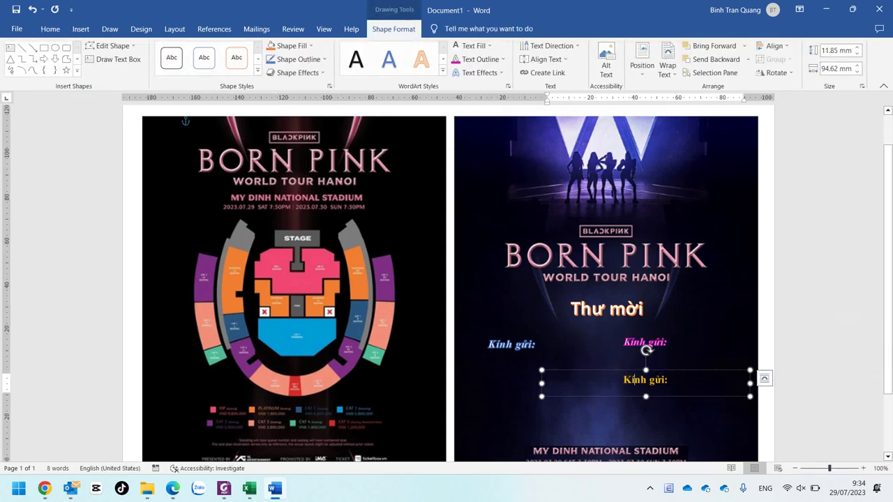
pyautogui.write('Chuwcs vuj')
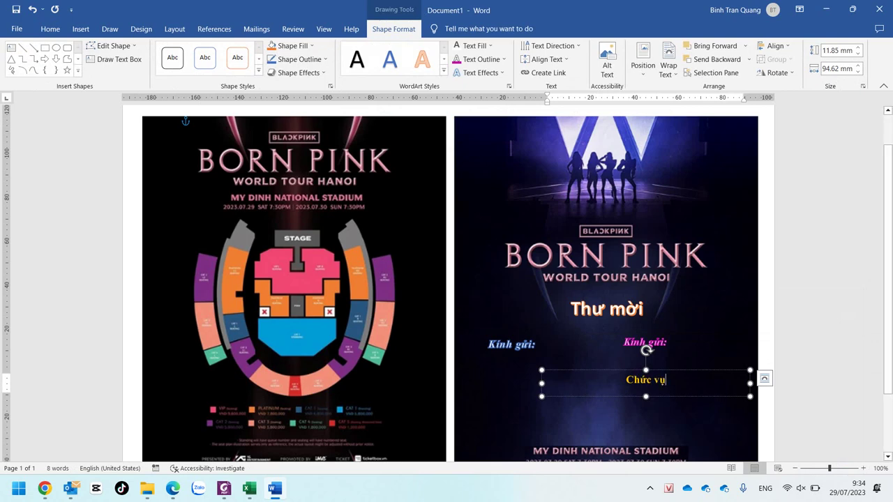
pyautogui.click(646, 349)
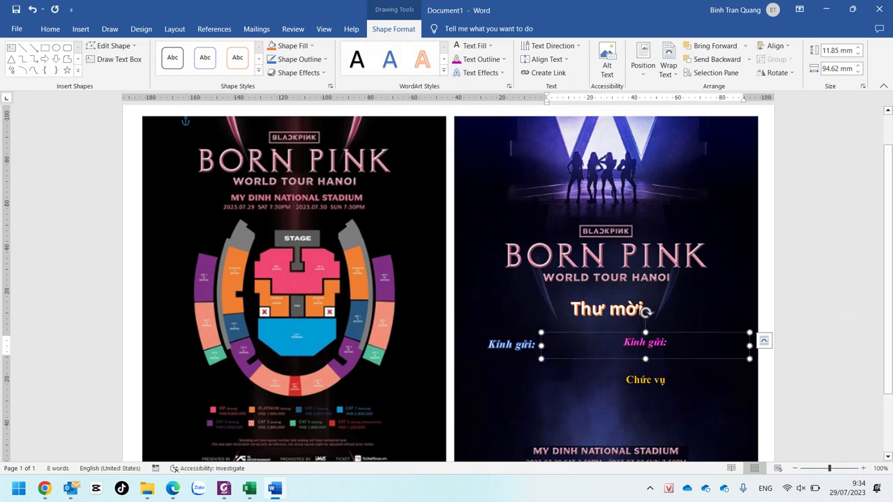
pyautogui.write('Anh')
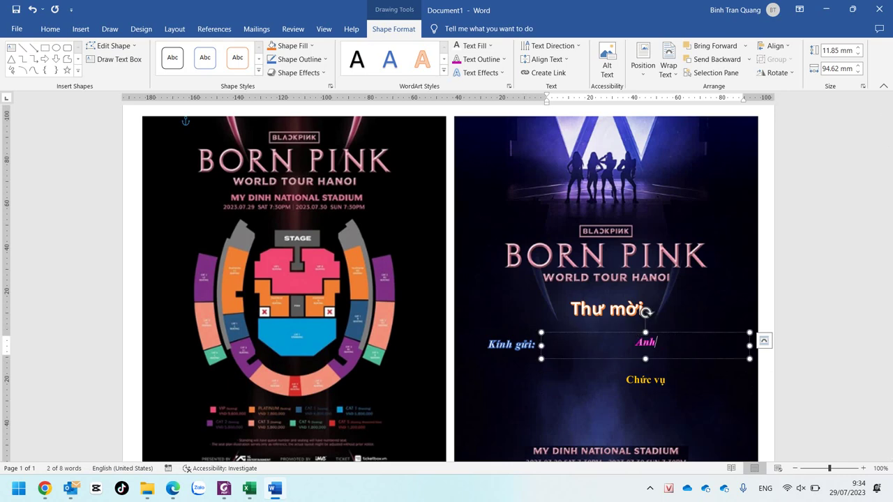
pyautogui.write(' Nguyễn')
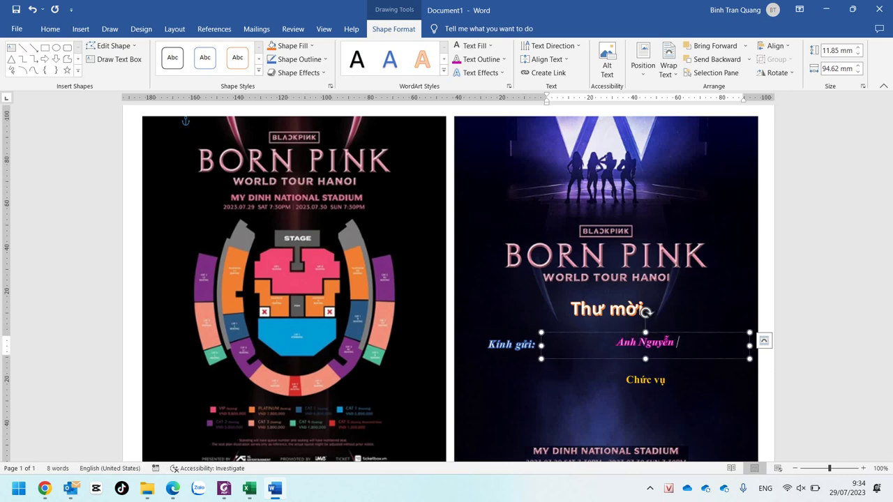
pyautogui.write(' Văn An')
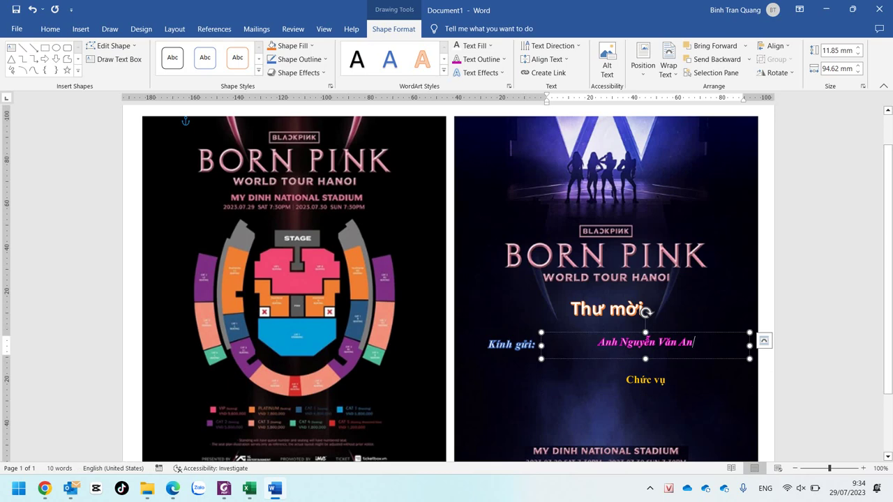
# Narrow the name and Chức vụ text boxes from the right so their text shifts left
pyautogui.moveTo(750, 346); pyautogui.dragTo(731, 346)
pyautogui.click(646, 377)
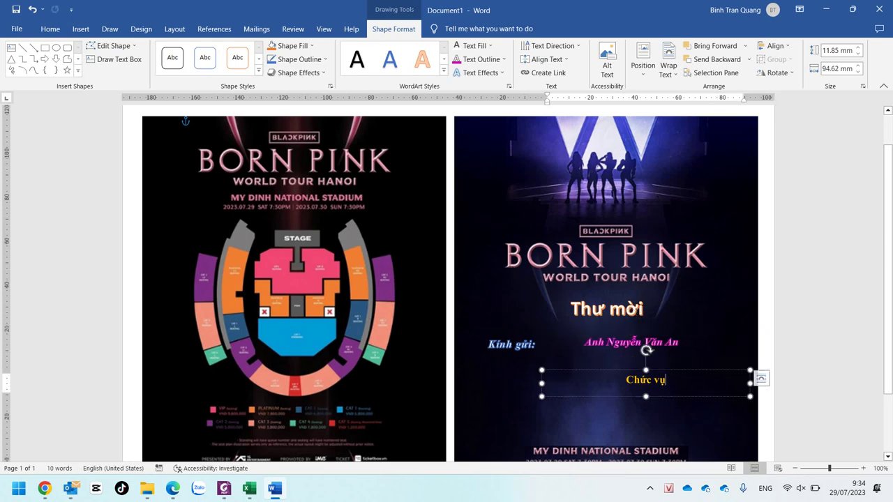
pyautogui.moveTo(750, 383); pyautogui.dragTo(720, 383)
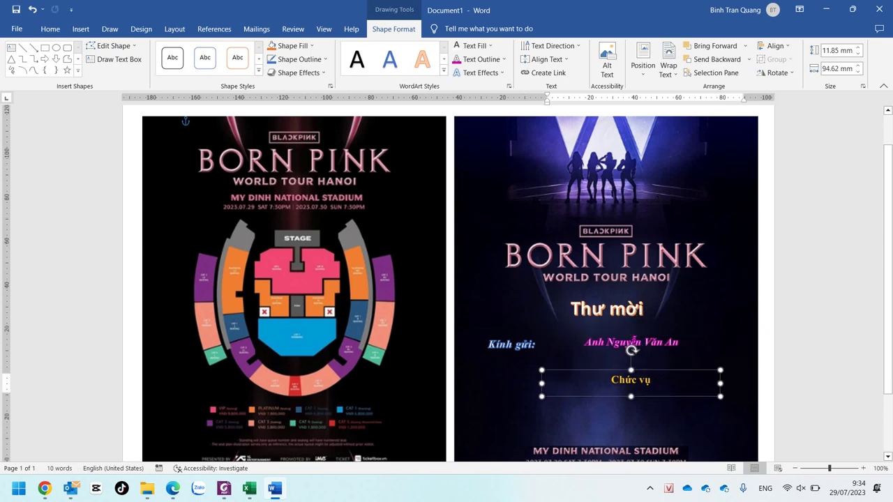
pyautogui.press('Escape')
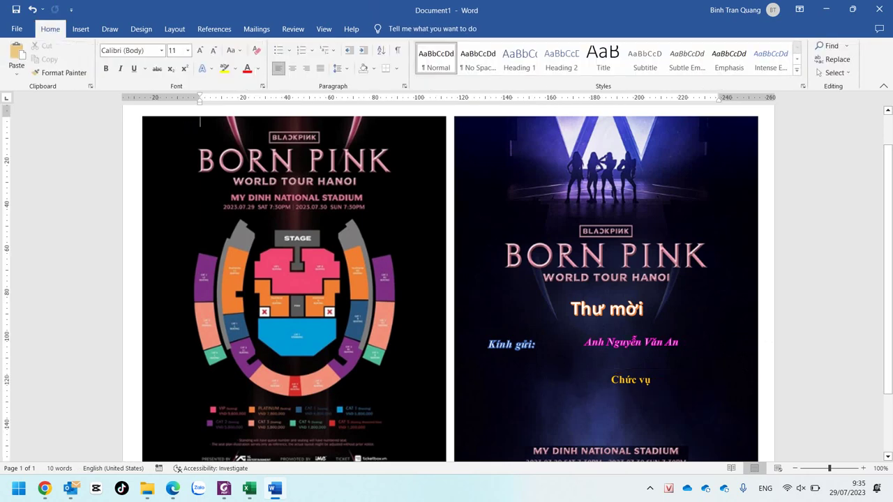
# Nudge the Thư mời, Kính gửi:, name and Chức vụ boxes down together, then deselect
pyautogui.click(607, 308)
pyautogui.keyDown('shift'); pyautogui.click(511, 344); pyautogui.keyUp('shift')
pyautogui.keyDown('shift'); pyautogui.click(631, 342); pyautogui.keyUp('shift')
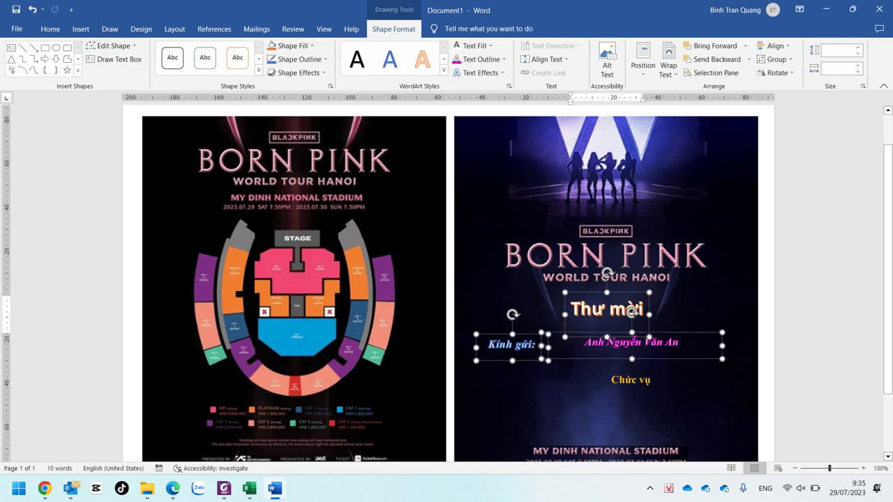
pyautogui.keyDown('shift'); pyautogui.click(630, 379); pyautogui.keyUp('shift')
pyautogui.press('Down')
pyautogui.press('Down')
pyautogui.press('Down')
pyautogui.press('Down')
pyautogui.press('Down')
pyautogui.press('Down')
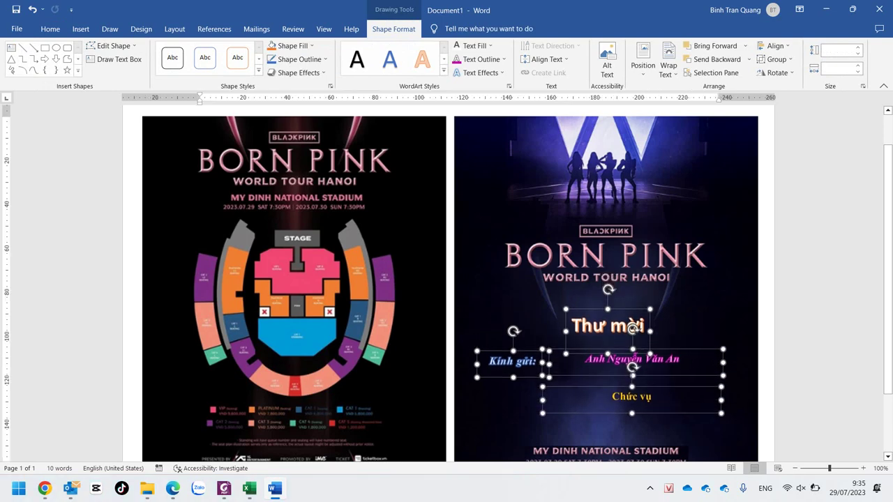
pyautogui.press('Escape')
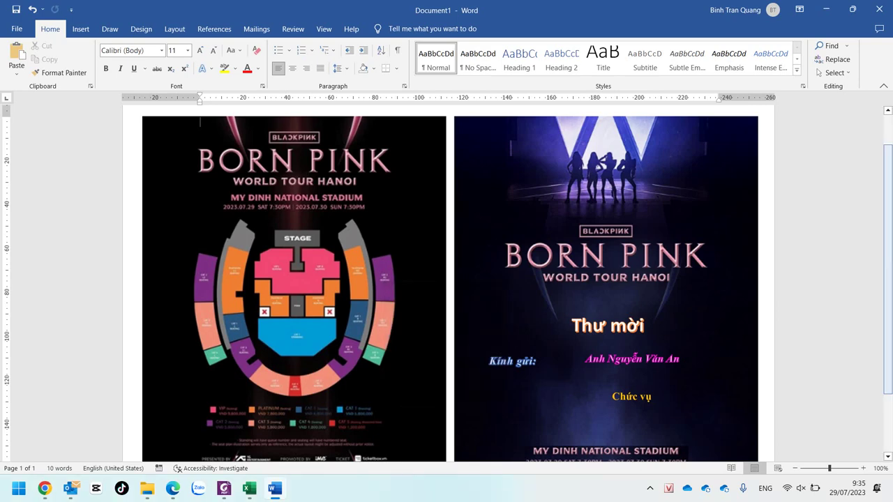
pyautogui.keyDown('ctrl'); pyautogui.scroll(-1, 447, 280); pyautogui.keyUp('ctrl')
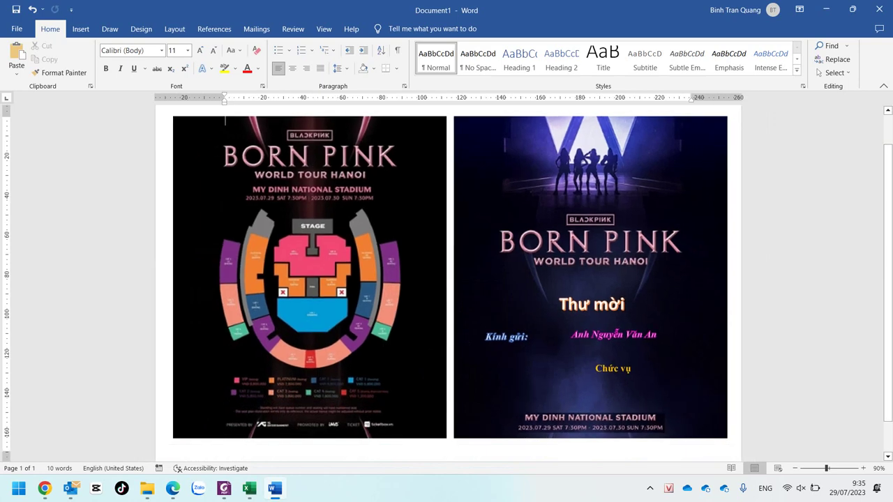
# Select the poster pictures together with the four invitation text boxes
pyautogui.click(310, 272)
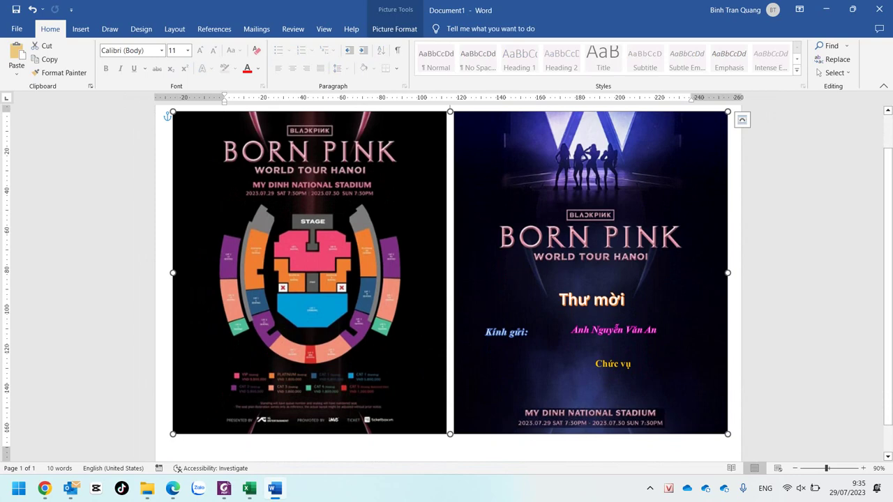
pyautogui.click(609, 298)
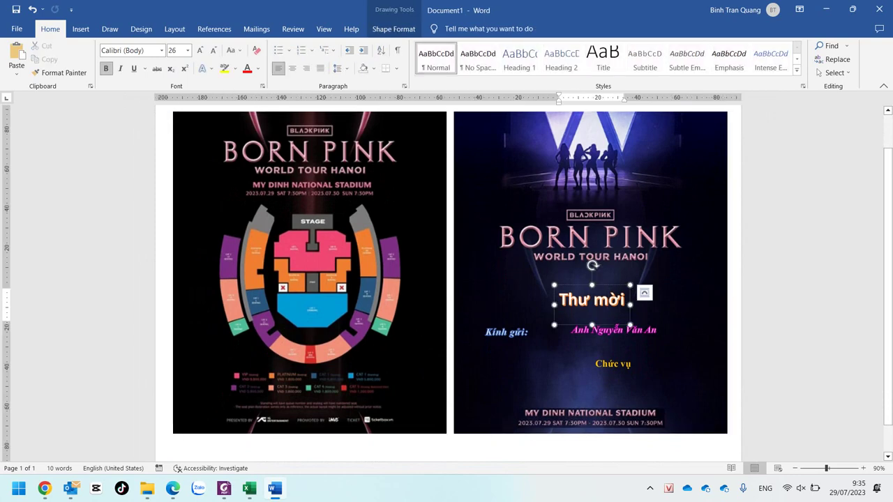
pyautogui.press('Escape')
pyautogui.click(591, 300)
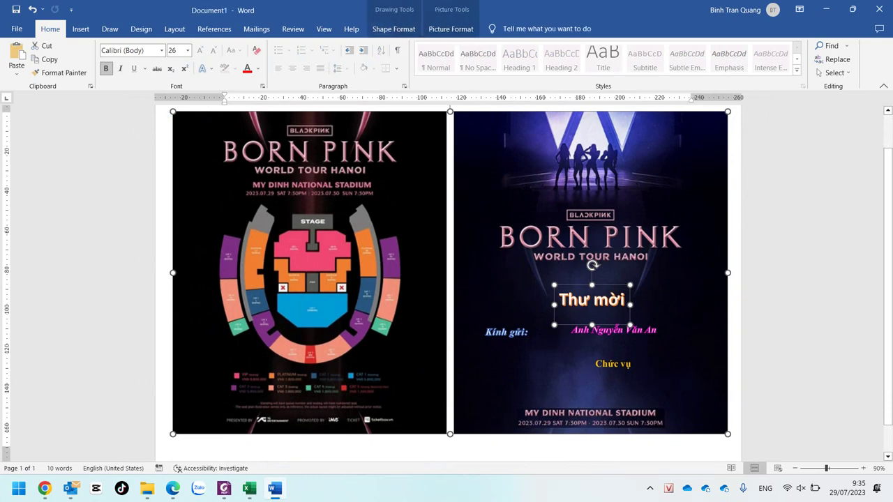
pyautogui.keyDown('shift'); pyautogui.click(506, 333); pyautogui.keyUp('shift')
pyautogui.keyDown('shift'); pyautogui.click(613, 331); pyautogui.keyUp('shift')
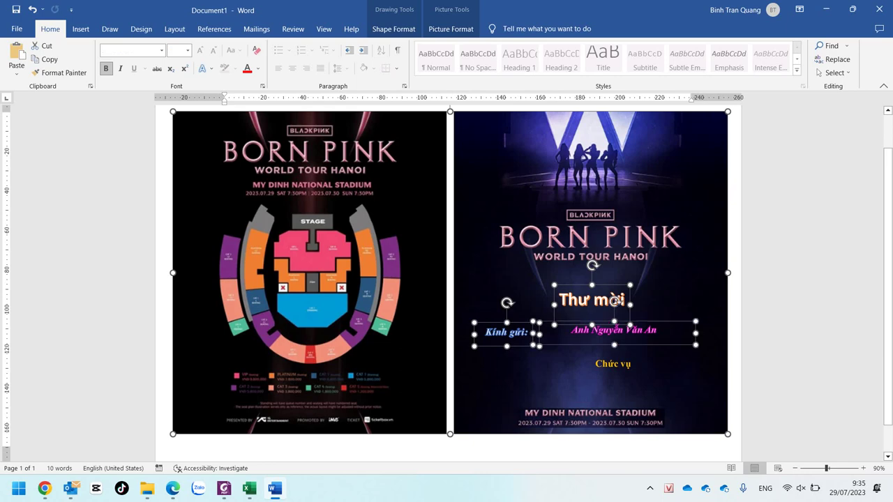
pyautogui.keyDown('shift'); pyautogui.click(612, 363); pyautogui.keyUp('shift')
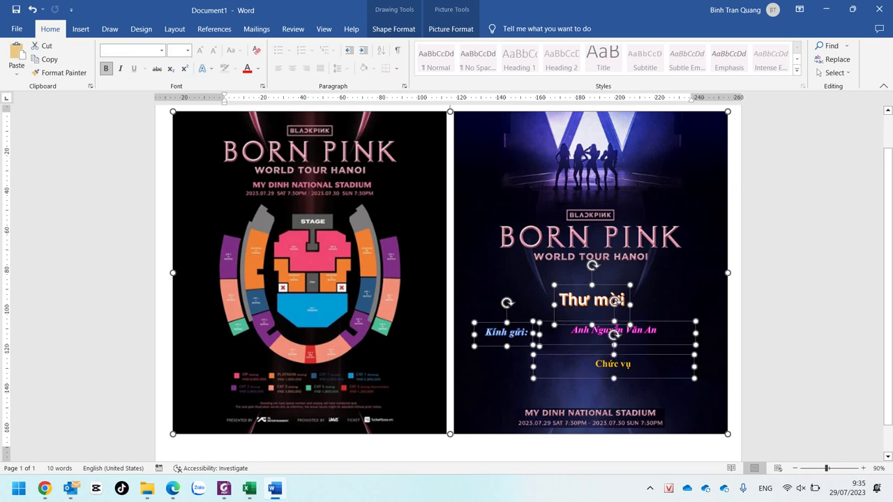
pyautogui.rightClick(614, 300)
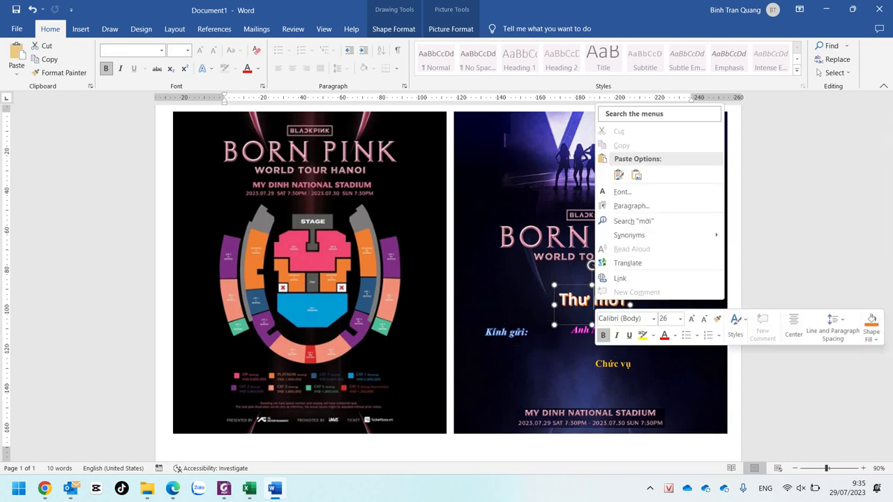
pyautogui.click(614, 300)
pyautogui.press('Escape')
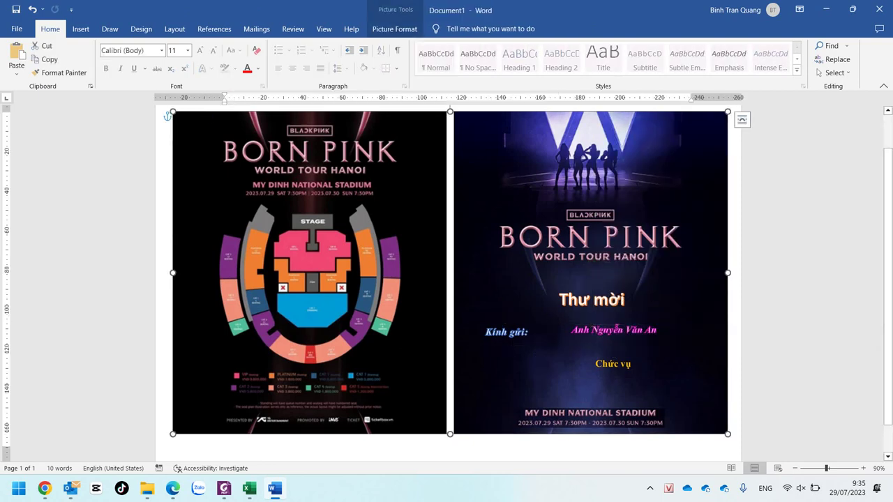
# Group the pictures with the Thư mời, Kính gửi:, name and Chức vụ boxes into one object
pyautogui.click(593, 300)
pyautogui.keyDown('shift'); pyautogui.click(507, 332); pyautogui.keyUp('shift')
pyautogui.keyDown('shift'); pyautogui.click(614, 330); pyautogui.keyUp('shift')
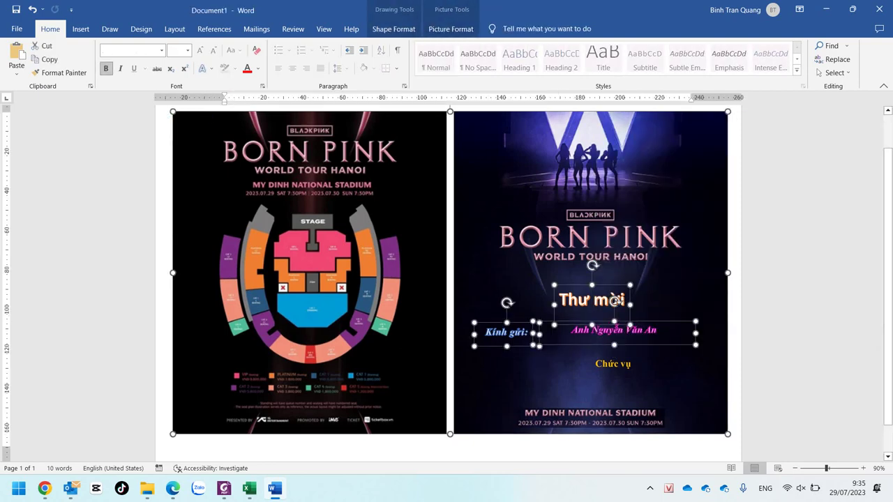
pyautogui.keyDown('shift'); pyautogui.click(613, 364); pyautogui.keyUp('shift')
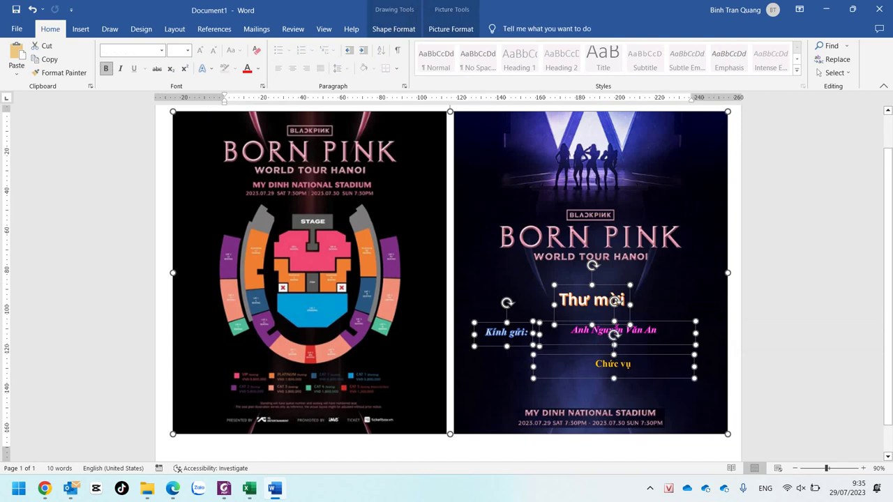
pyautogui.rightClick(635, 354)
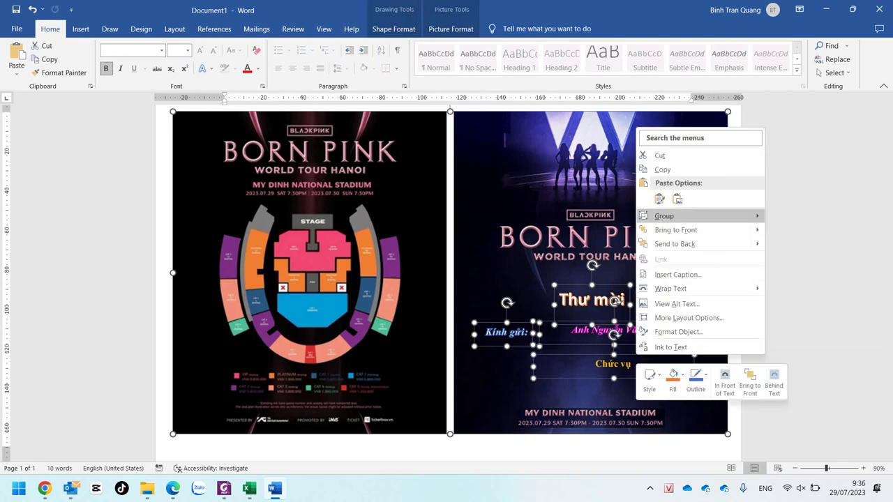
pyautogui.moveTo(698, 215)
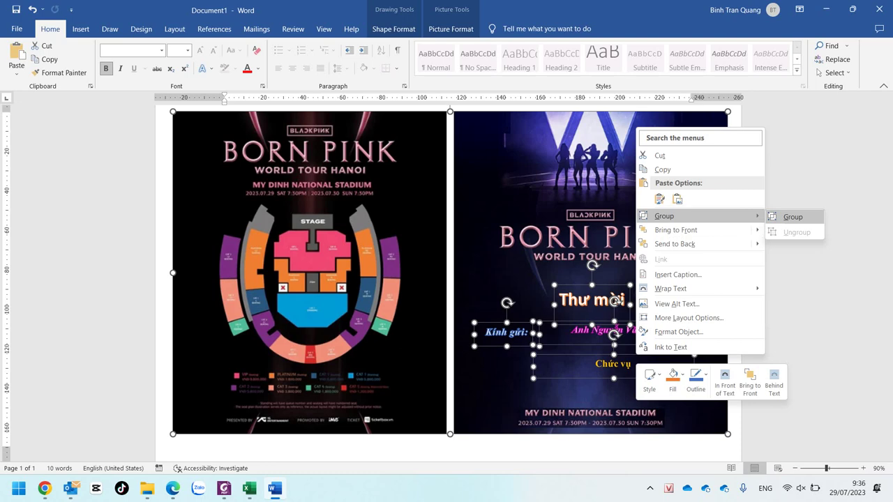
pyautogui.click(793, 217)
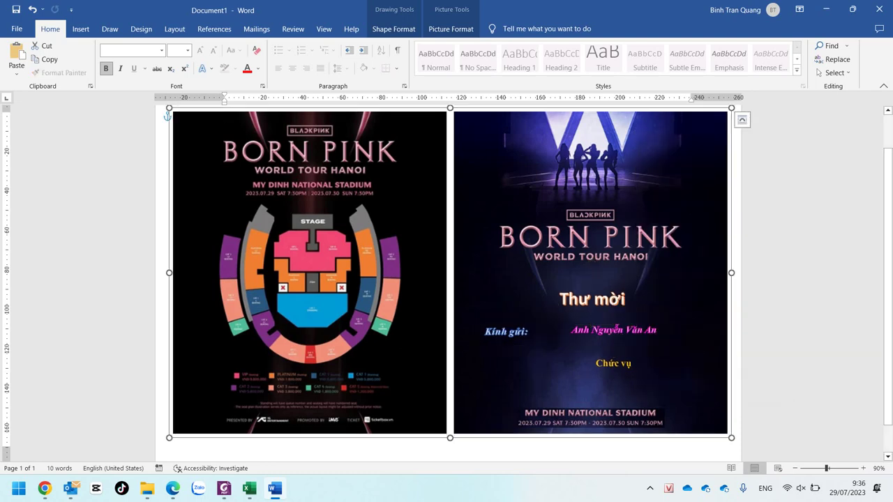
pyautogui.click(225, 117)
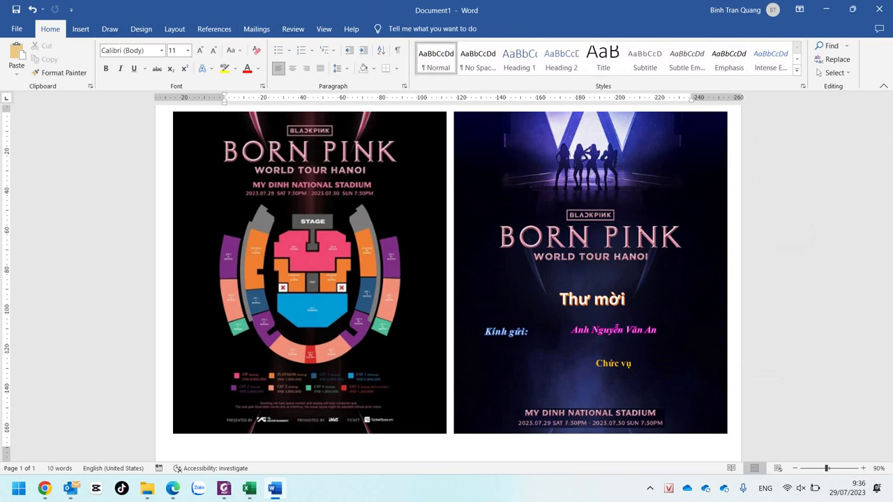
pyautogui.click(256, 29)
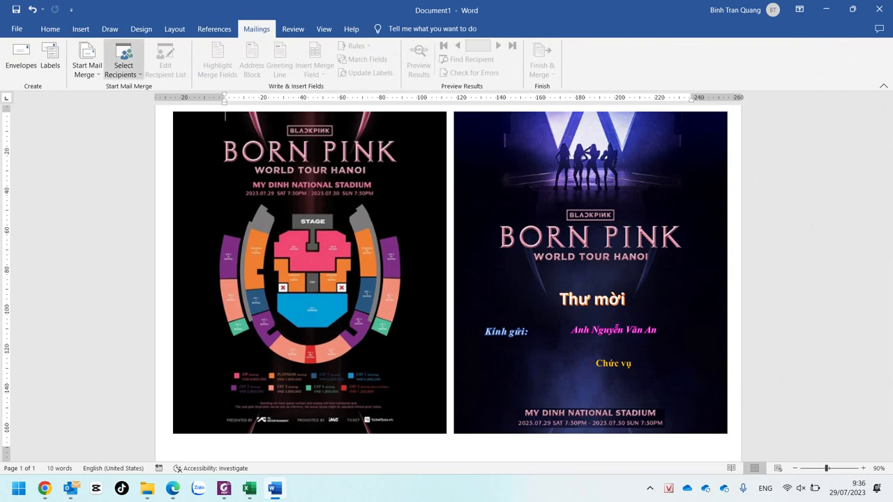
# Launch the Step-by-Step Mail Merge Wizard from Start Mail Merge at the document-type step
pyautogui.click(87, 70)
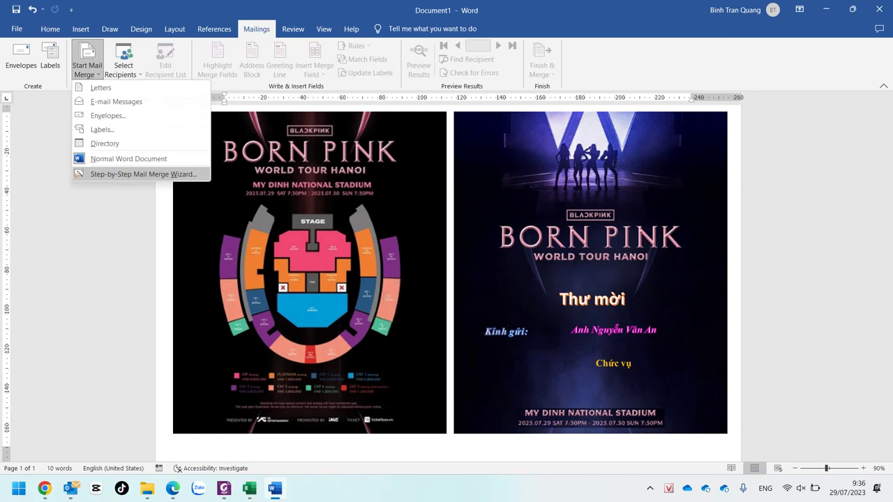
pyautogui.press('Return')
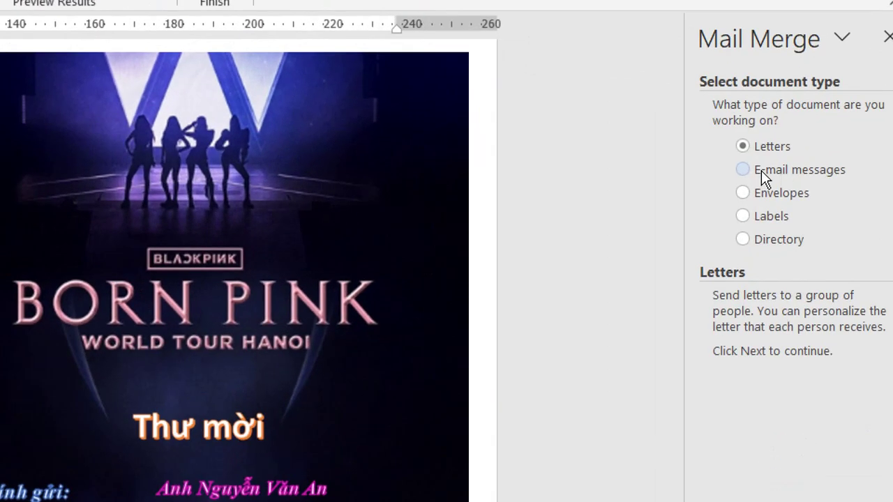
pyautogui.click(761, 170)
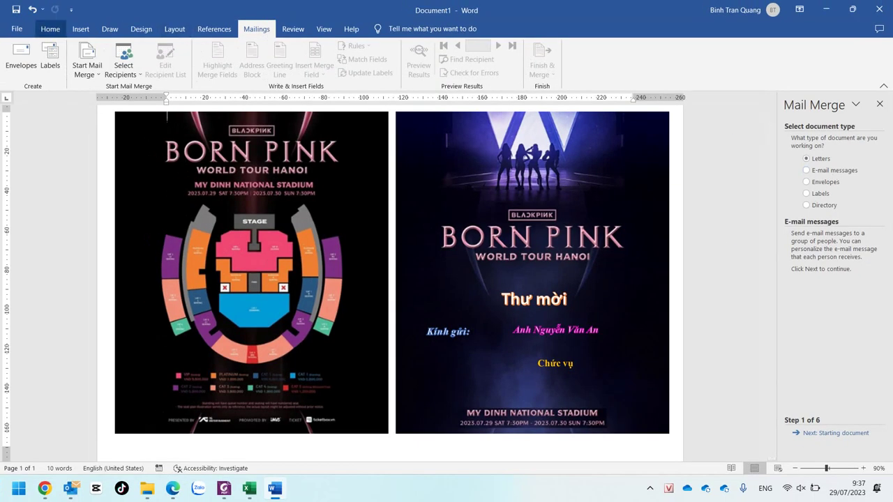
# Relaunch the wizard, choose E-mail messages, and advance to step 2, Starting document
pyautogui.click(50, 28)
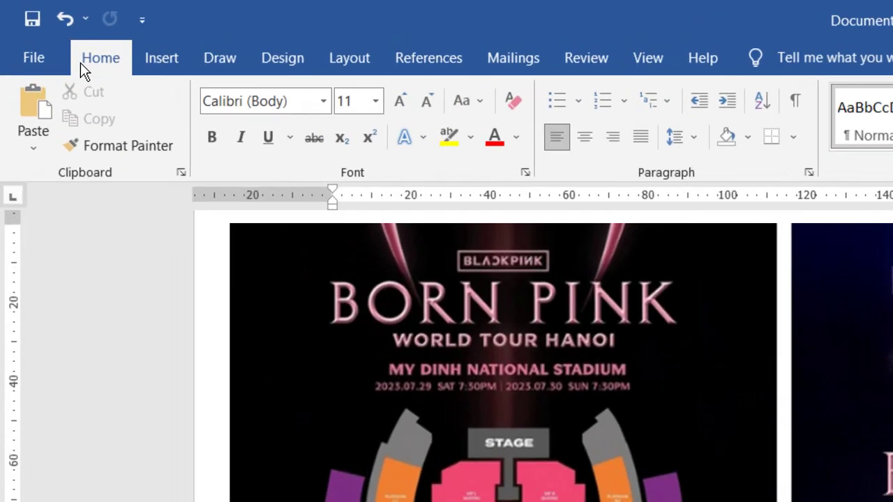
pyautogui.click(513, 65)
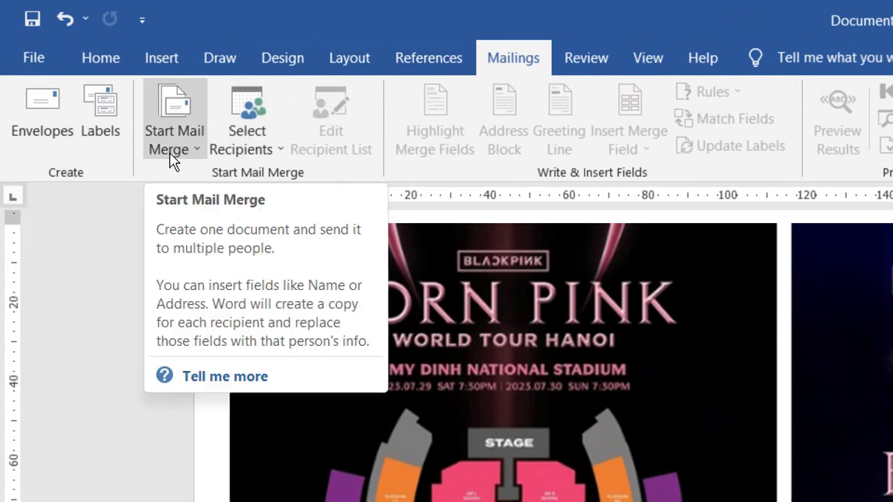
pyautogui.click(169, 154)
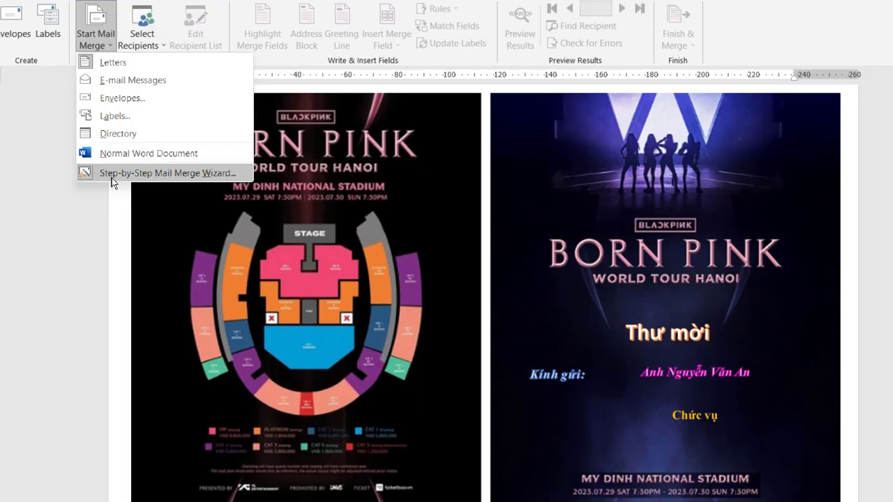
pyautogui.click(200, 356)
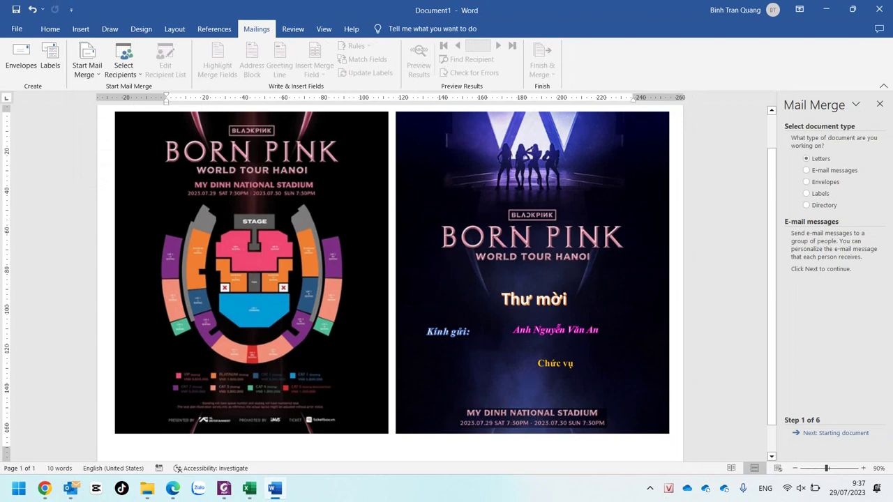
pyautogui.click(806, 170)
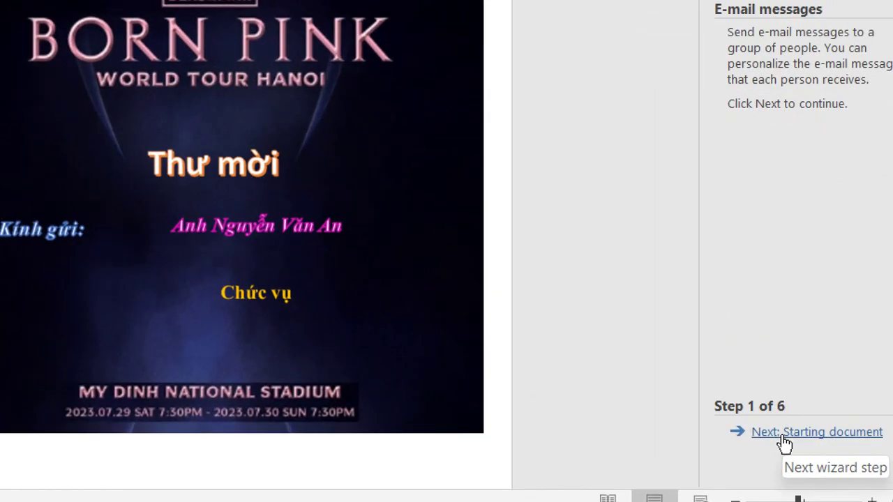
pyautogui.click(821, 434)
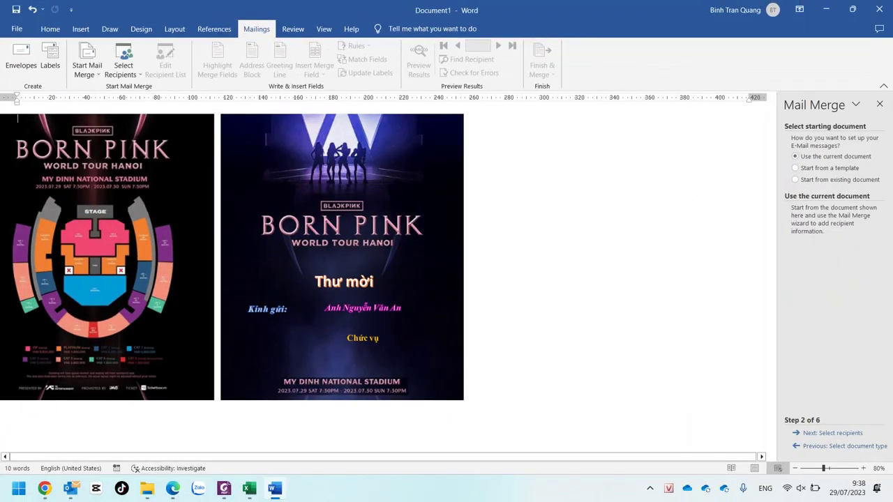
pyautogui.click(813, 434)
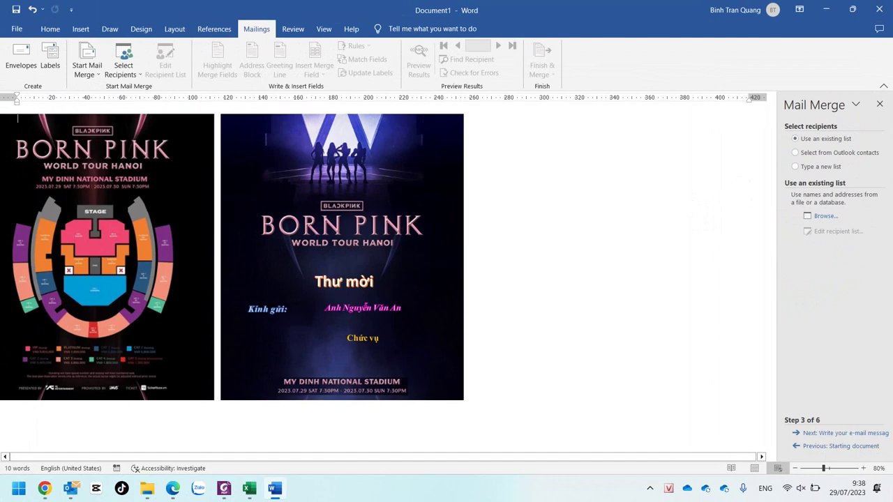
pyautogui.click(826, 216)
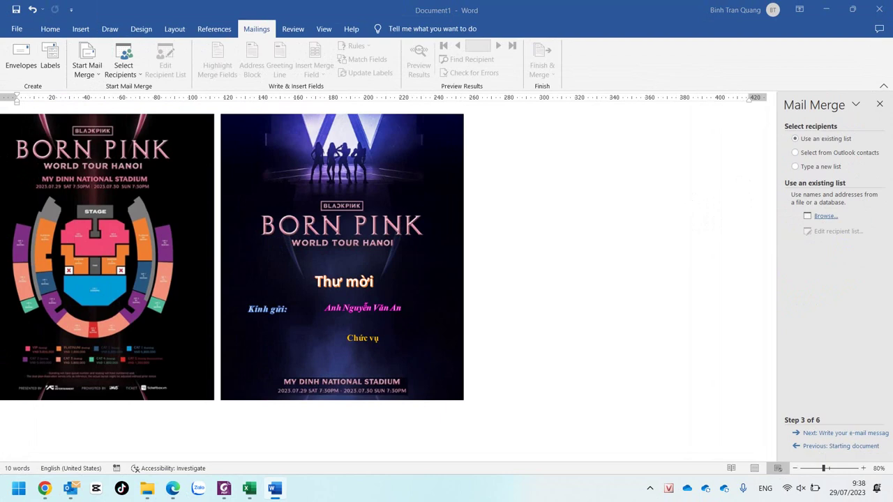
# Use DS Khach Hang.xlsx from the Email MKT folder as the recipient list, choosing Sheet1$
pyautogui.press('Escape')
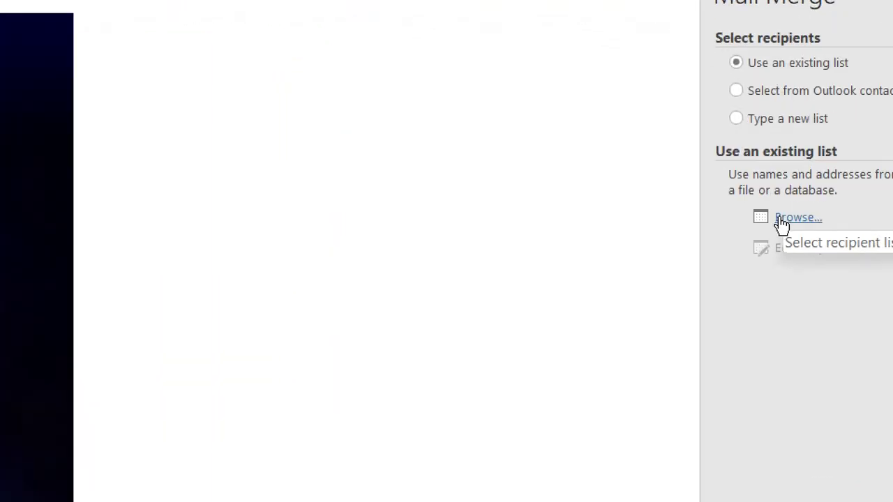
pyautogui.click(780, 218)
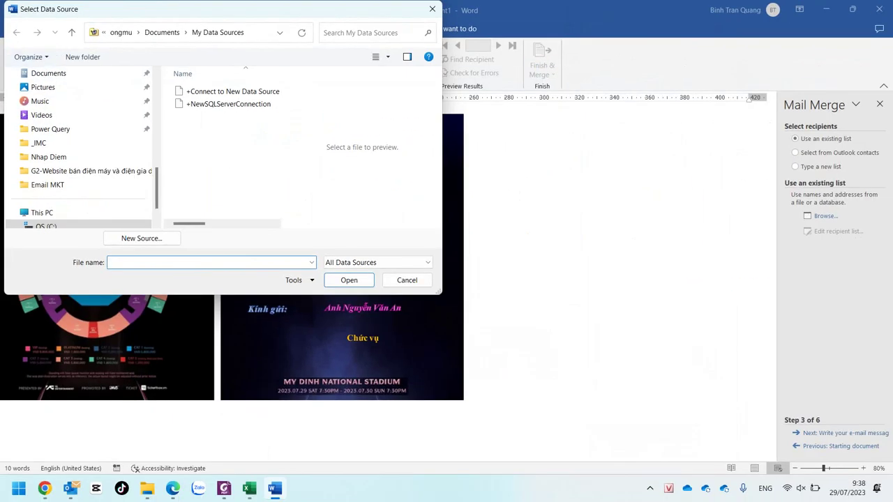
pyautogui.click(48, 184)
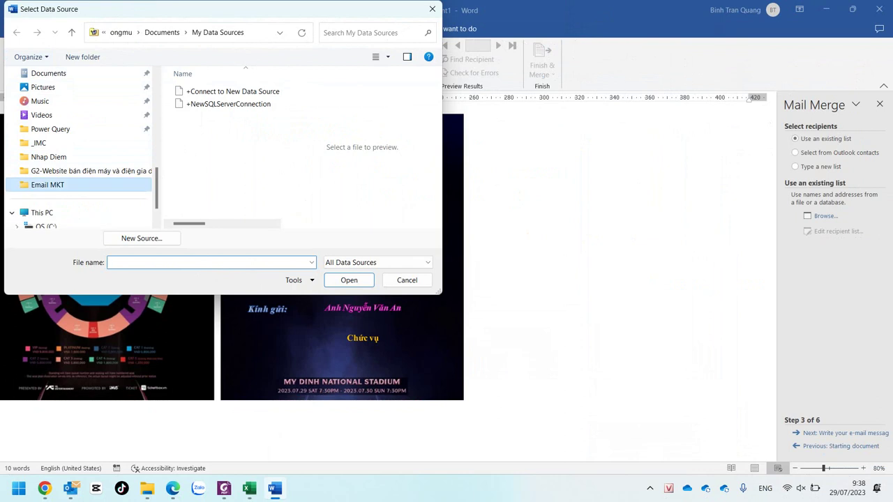
pyautogui.click(209, 90)
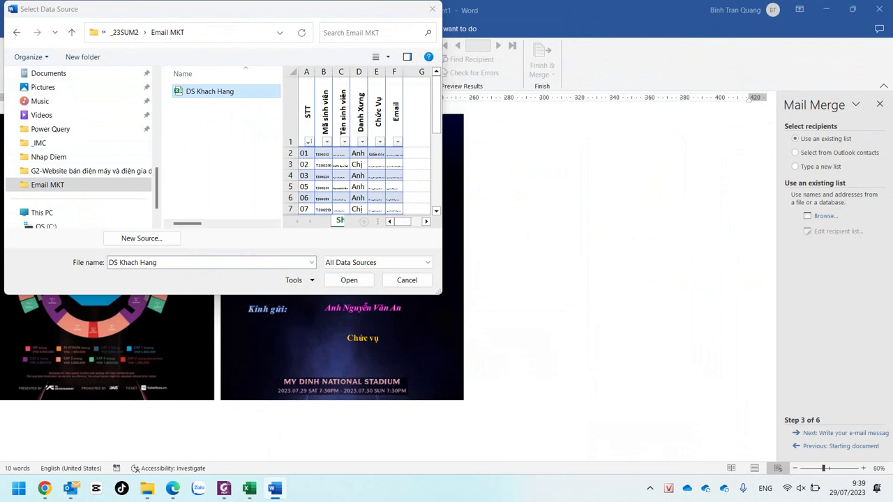
pyautogui.click(348, 280)
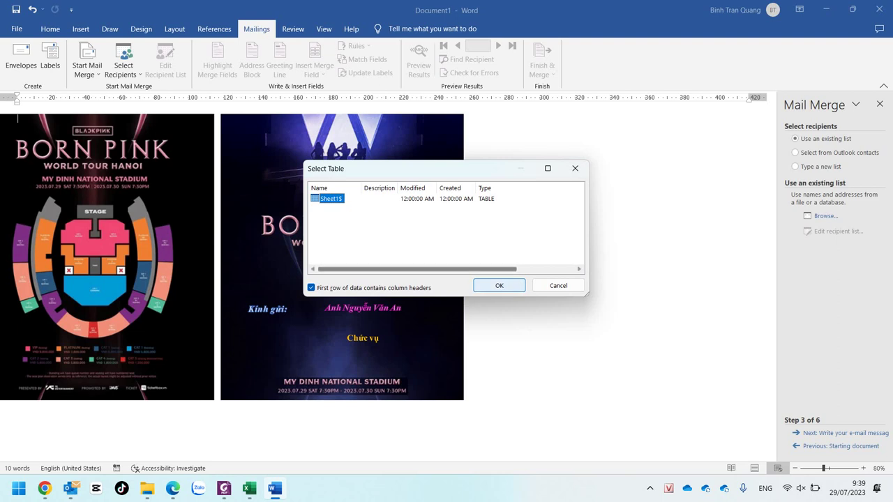
pyautogui.click(499, 285)
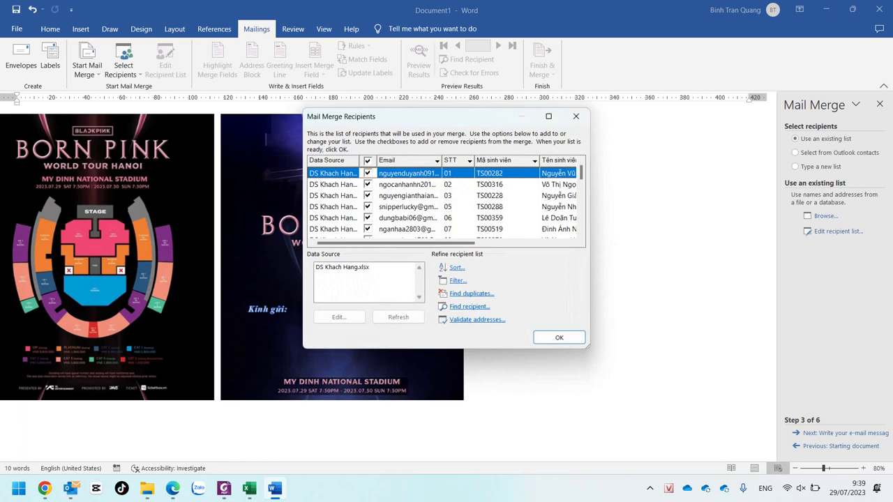
# Review the 29 DS Khach Hang recipients and accept the full list
pyautogui.scroll(-8, 443, 203)
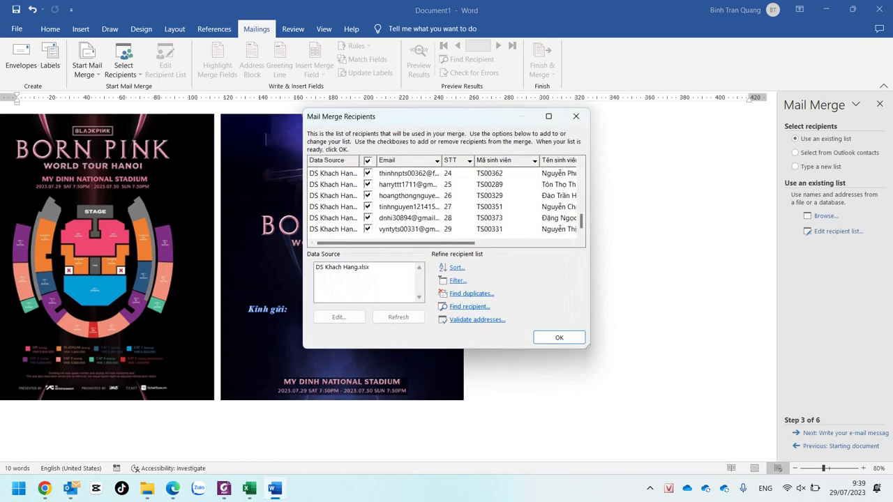
pyautogui.press('Home')
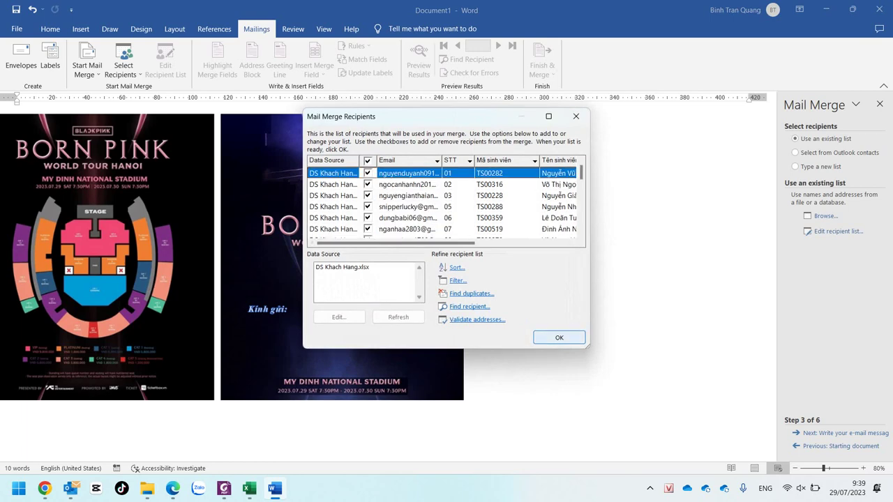
pyautogui.press('Return')
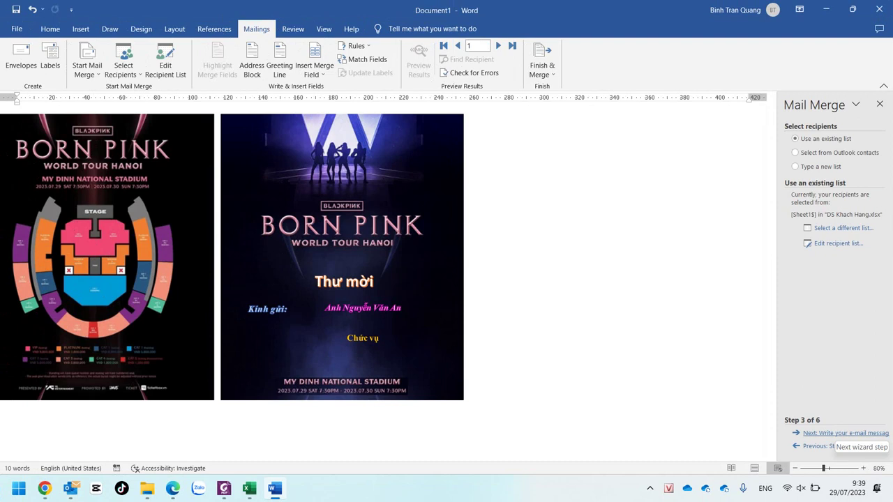
# Advance the mail merge to step 4, writing the e-mail message, and select the recipient name box
pyautogui.click(835, 433)
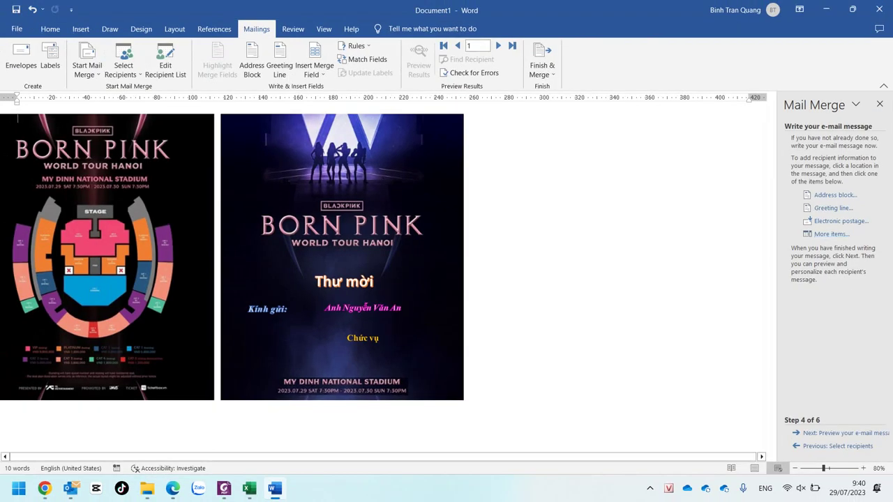
pyautogui.click(325, 308)
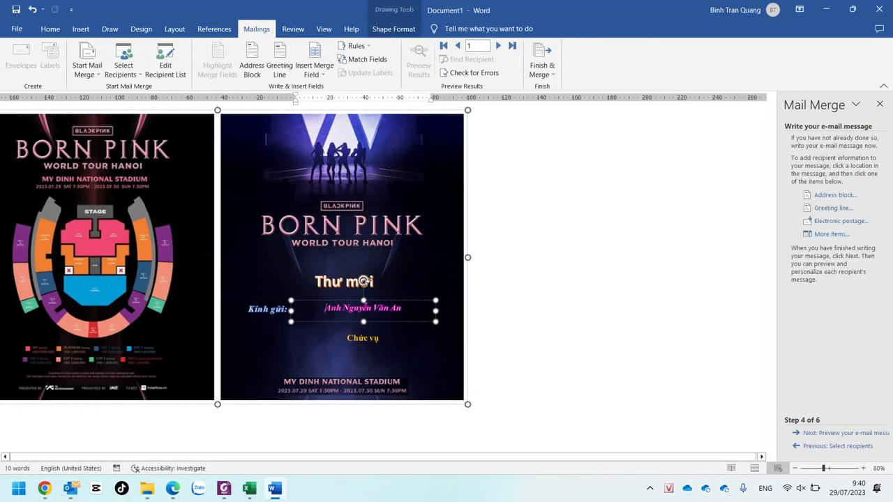
# Replace the sample name after 'Kính gửi:' with the «Danh_Xưng» and «Tên_sinh_viên» merge fields
pyautogui.moveTo(325, 308); pyautogui.dragTo(402, 308)
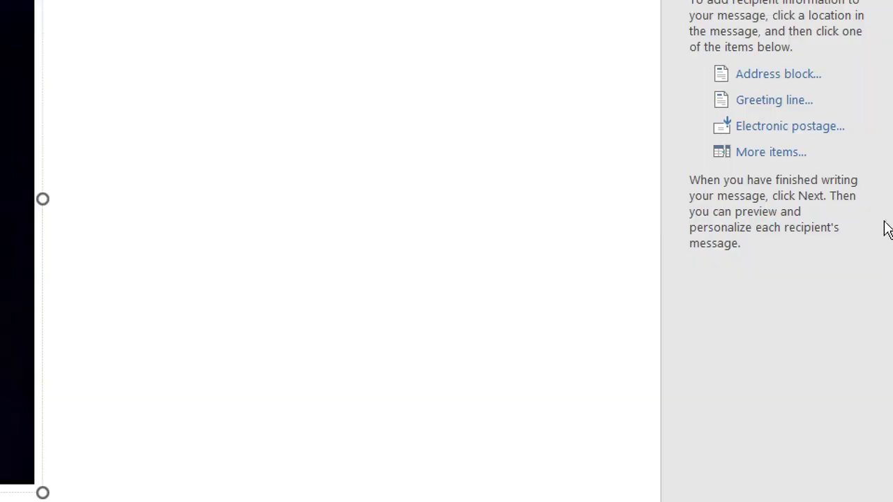
pyautogui.click(766, 151)
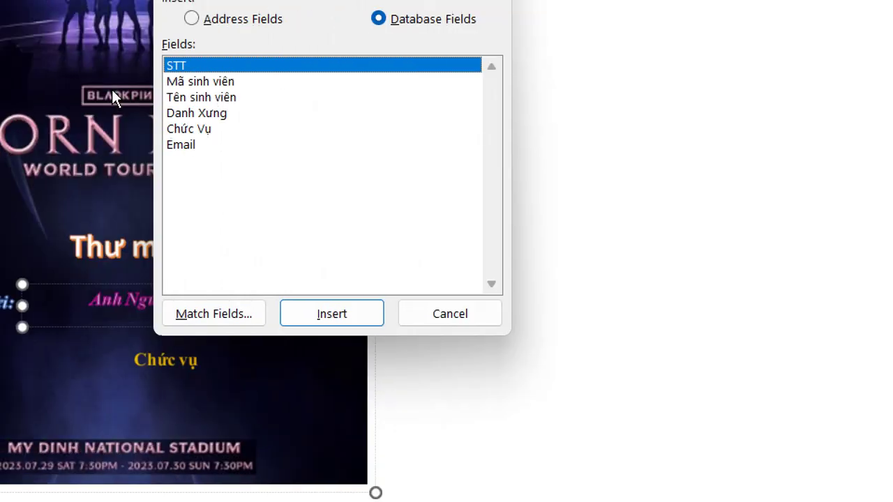
pyautogui.click(185, 117)
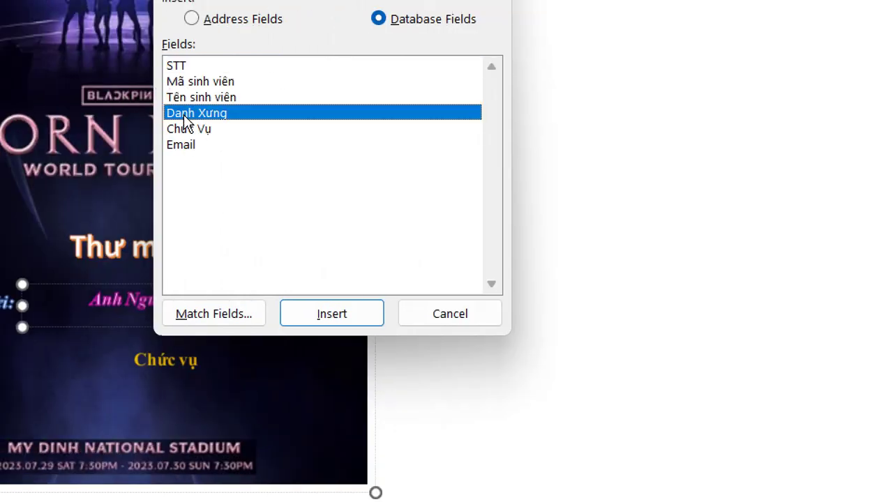
pyautogui.doubleClick(186, 122)
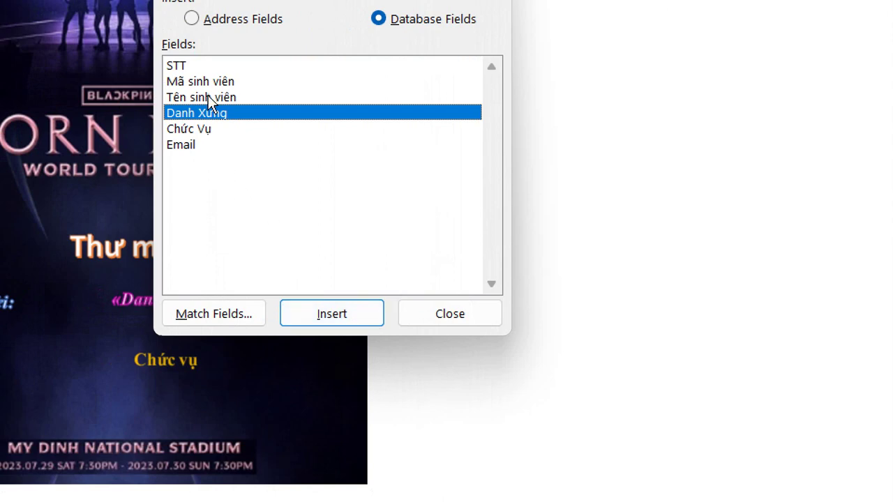
pyautogui.click(206, 98)
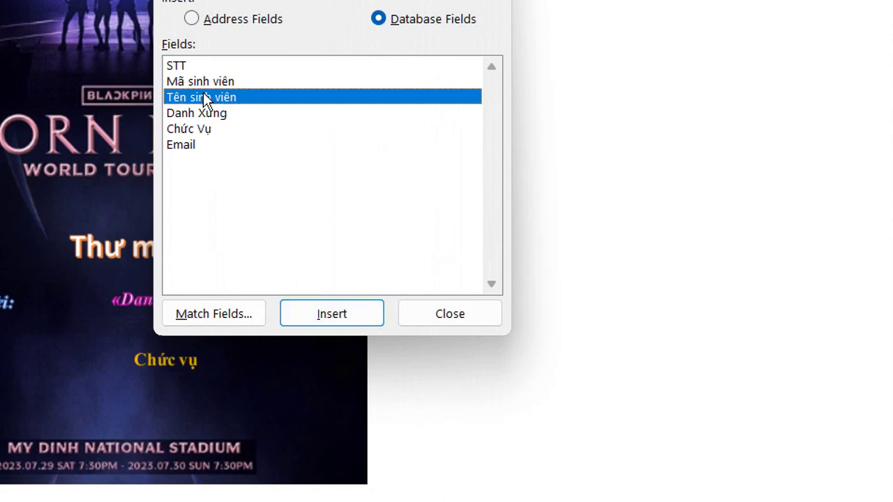
pyautogui.doubleClick(206, 98)
pyautogui.click(460, 315)
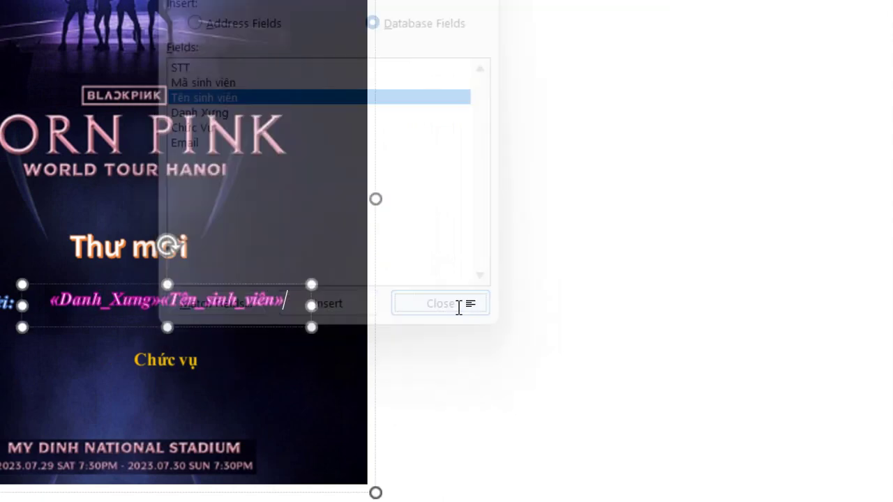
pyautogui.press('Left')
pyautogui.hotkey('shift', 'Right')
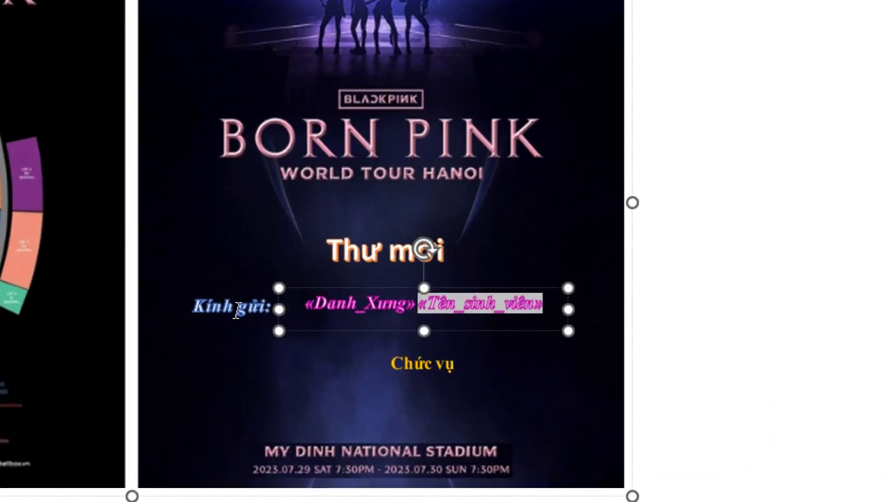
pyautogui.click(269, 311)
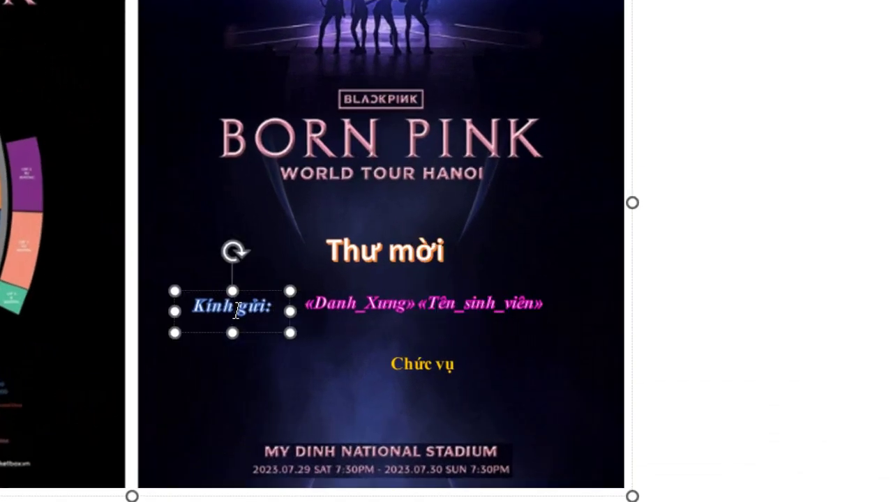
pyautogui.click(328, 308)
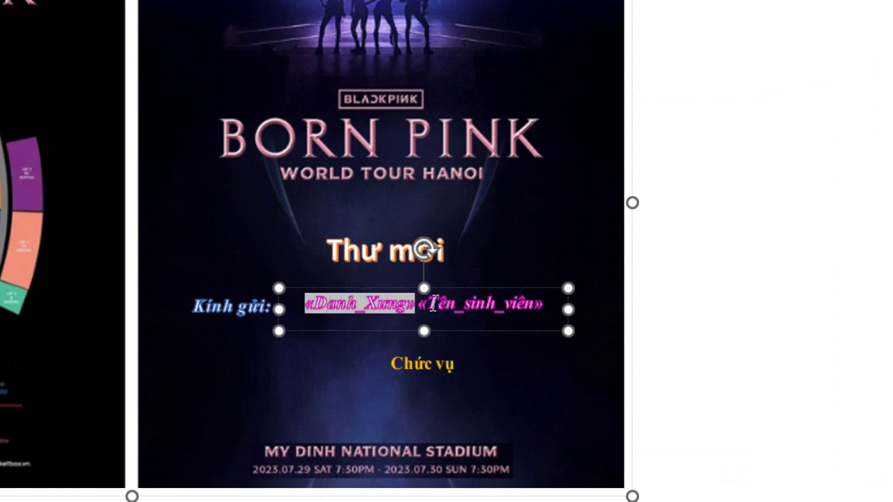
pyautogui.click(431, 305)
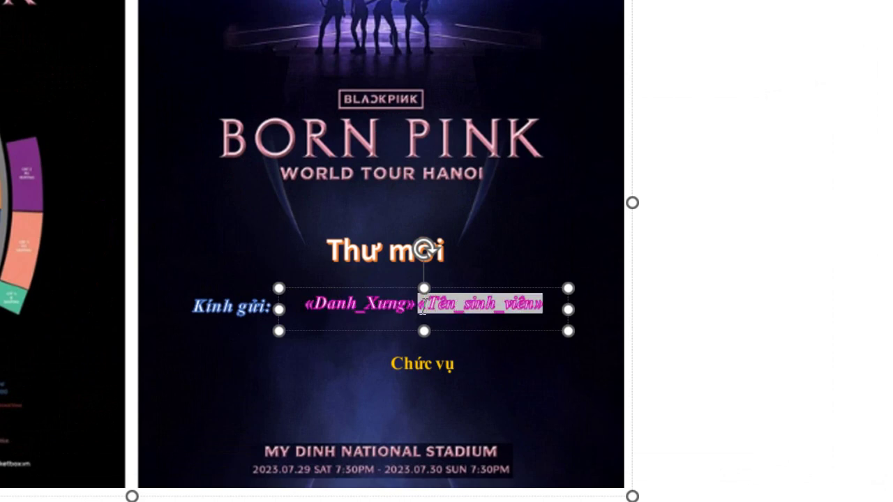
pyautogui.click(432, 370)
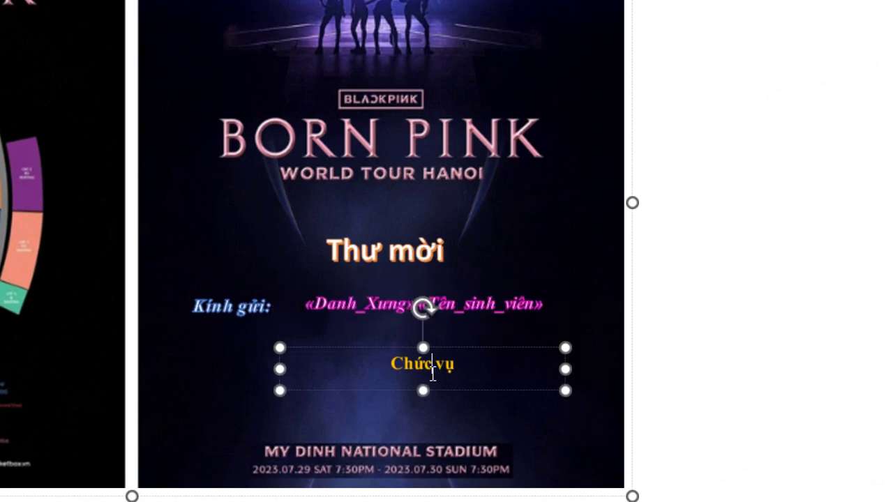
pyautogui.moveTo(388, 366); pyautogui.dragTo(462, 367)
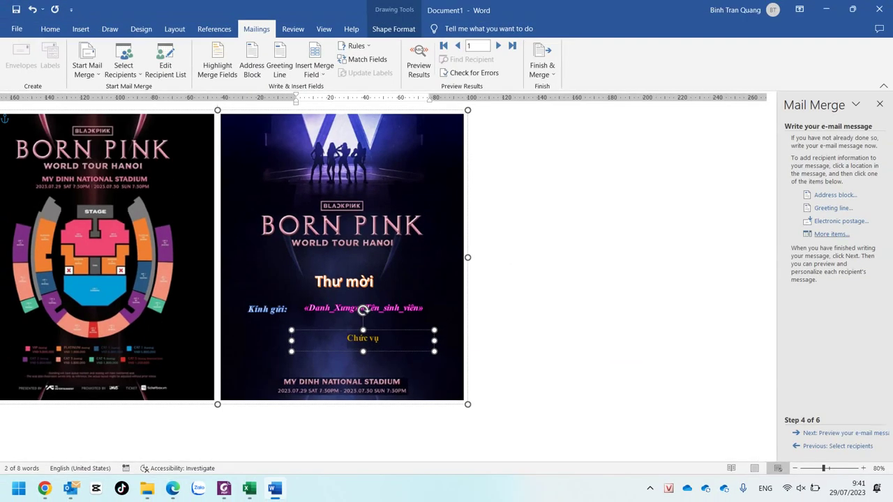
# Replace the Chức vụ placeholder with the «Chức_Vụ» field and preview recipient 1's invitation
pyautogui.click(830, 234)
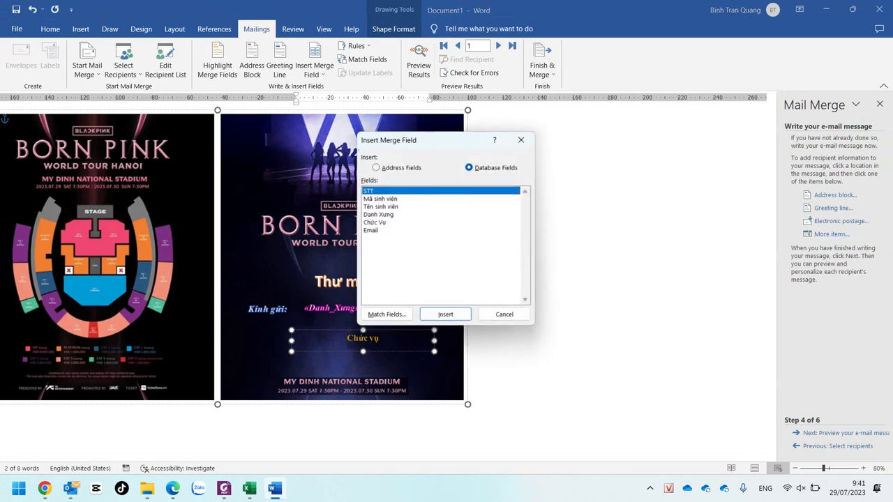
pyautogui.click(376, 221)
pyautogui.click(445, 314)
pyautogui.click(504, 315)
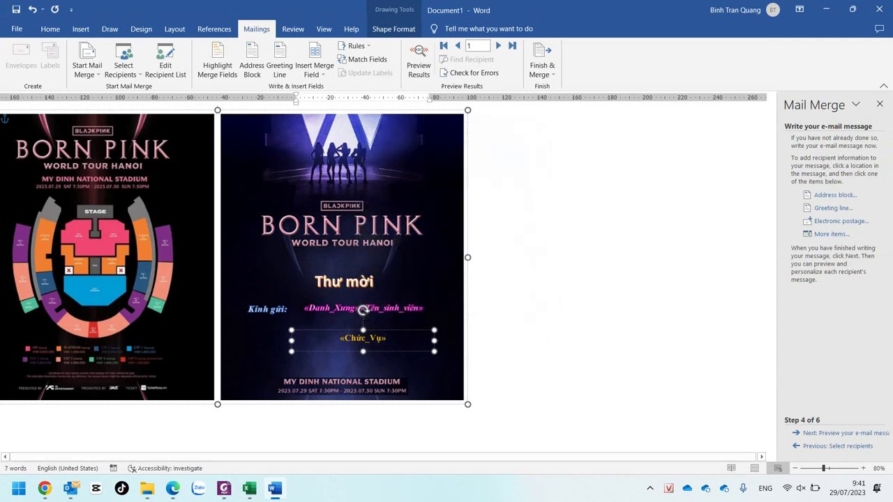
pyautogui.click(837, 433)
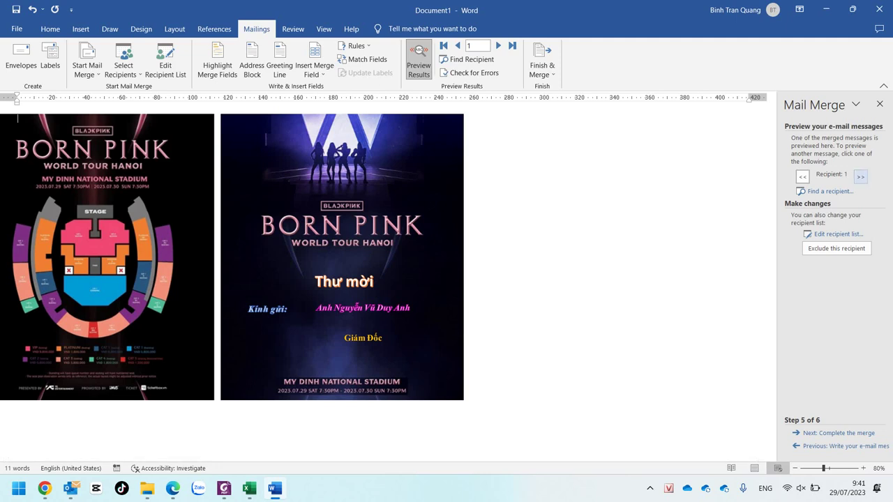
# Preview the invitations for recipients 2, 3 and 4, then advance to Complete the merge
pyautogui.click(860, 177)
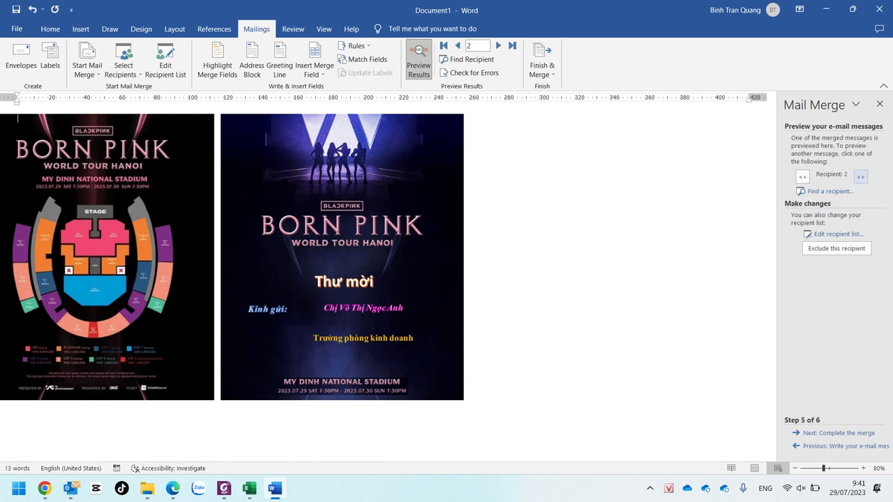
pyautogui.click(860, 177)
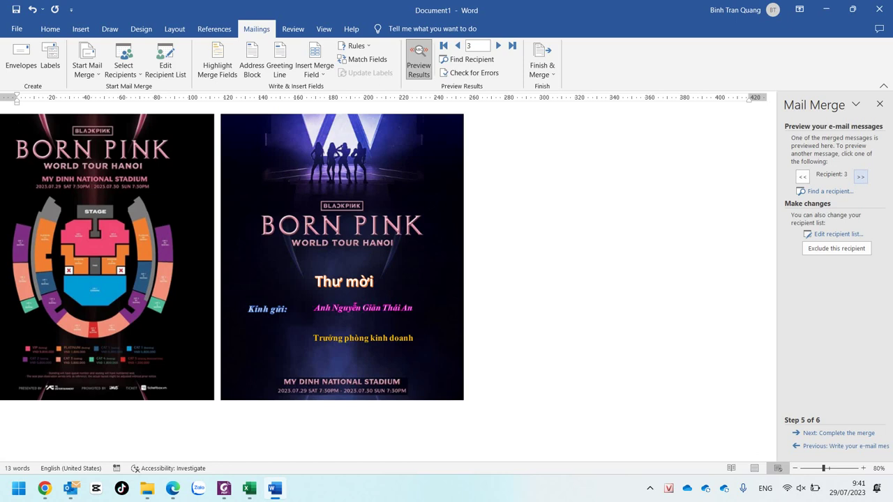
pyautogui.click(860, 177)
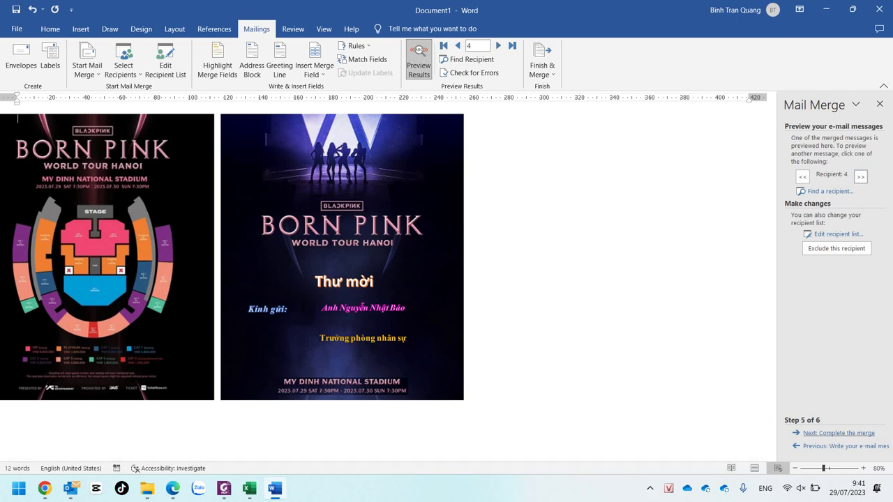
pyautogui.click(838, 433)
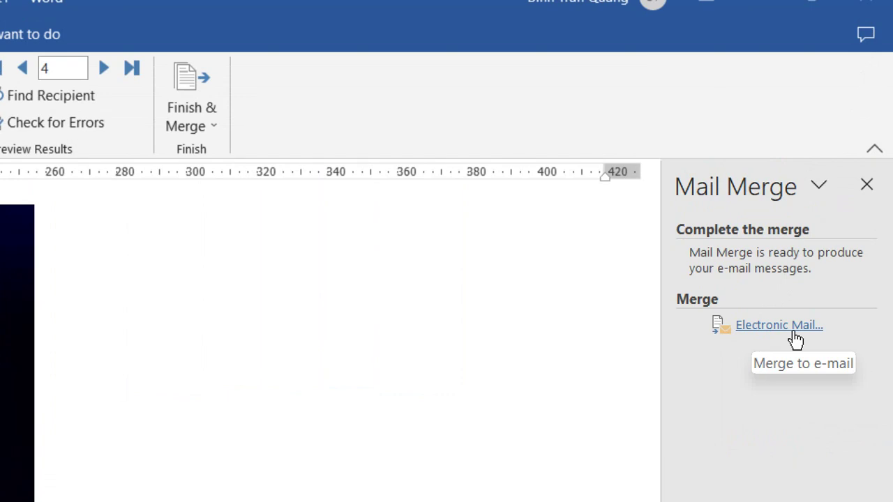
# Open the Merge to E-mail settings, keeping Email as the To: address field
pyautogui.click(797, 340)
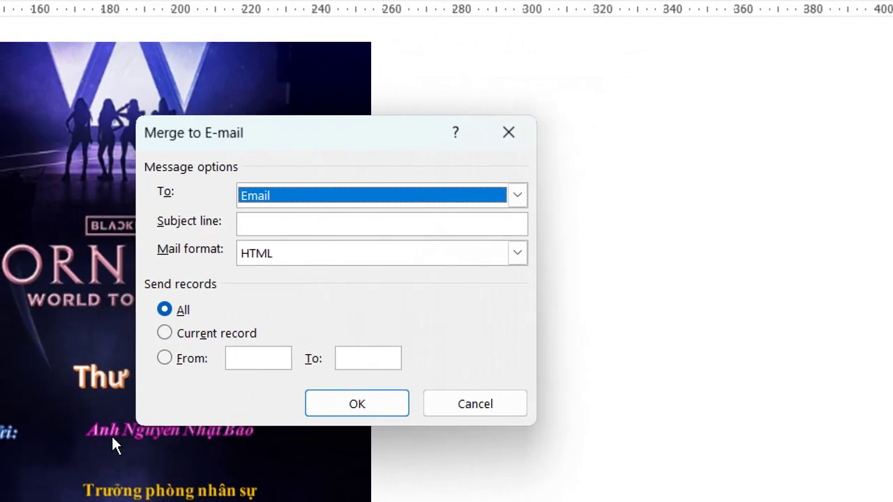
pyautogui.click(287, 196)
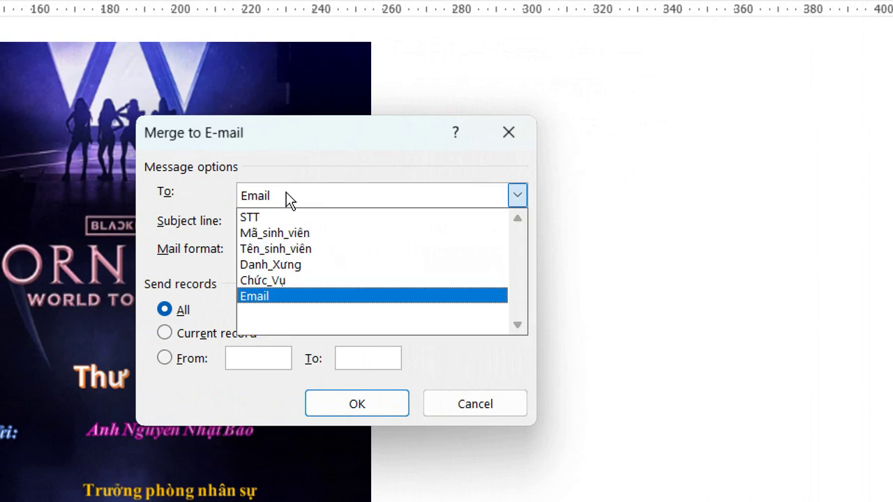
pyautogui.click(262, 296)
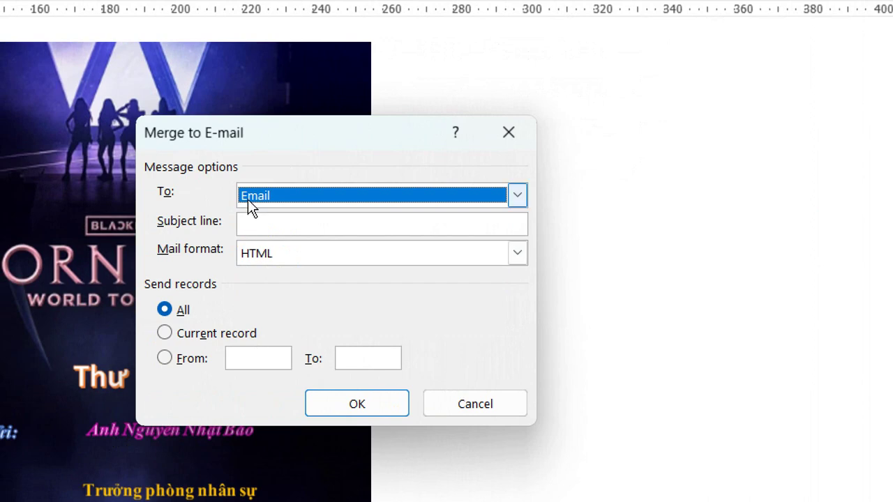
pyautogui.click(292, 200)
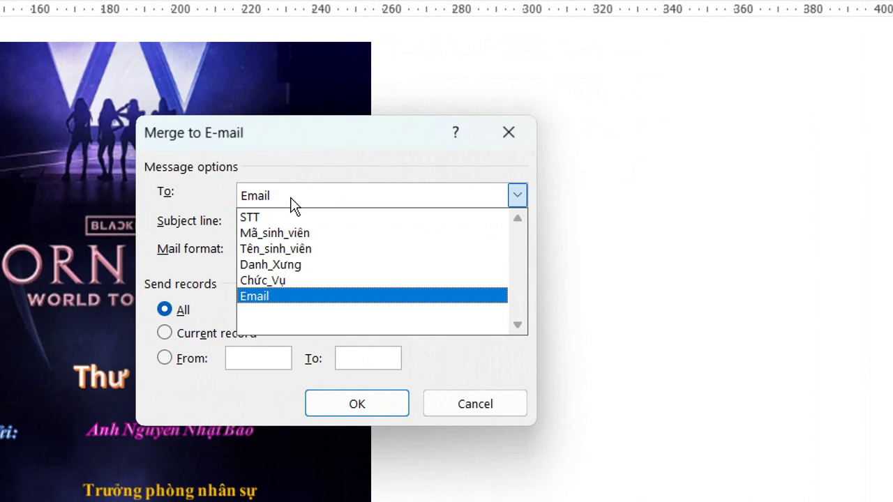
pyautogui.click(291, 206)
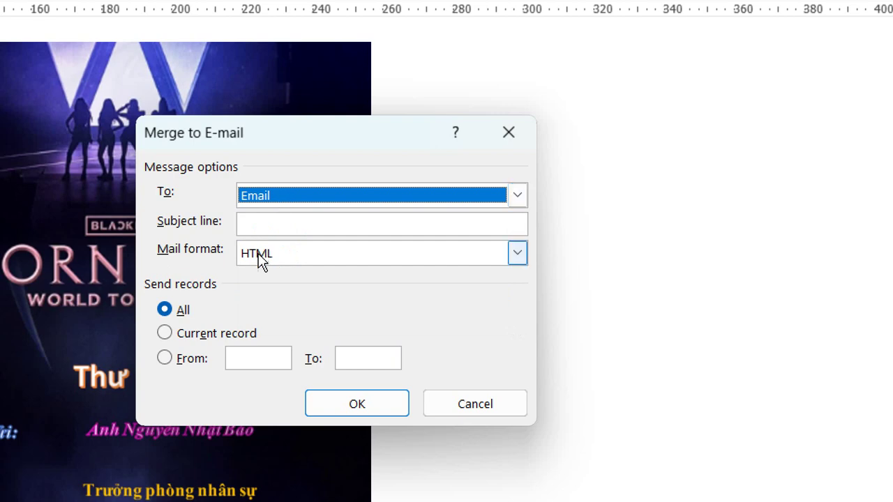
pyautogui.click(263, 229)
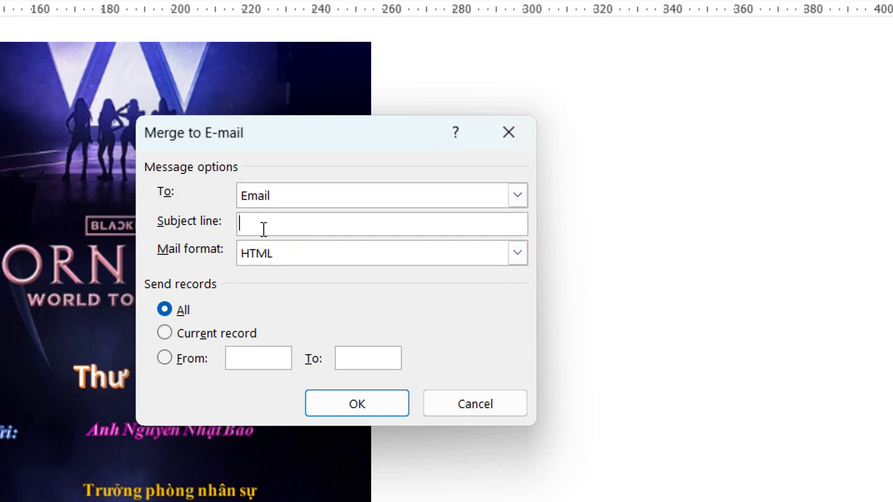
# Type the subject text 'Thư mời tham dự bữa tiệc âm nhạc Blackpink'
pyautogui.write('Thư ')
pyautogui.write('mời tham')
pyautogui.write(' dự ')
pyautogui.write('sự')
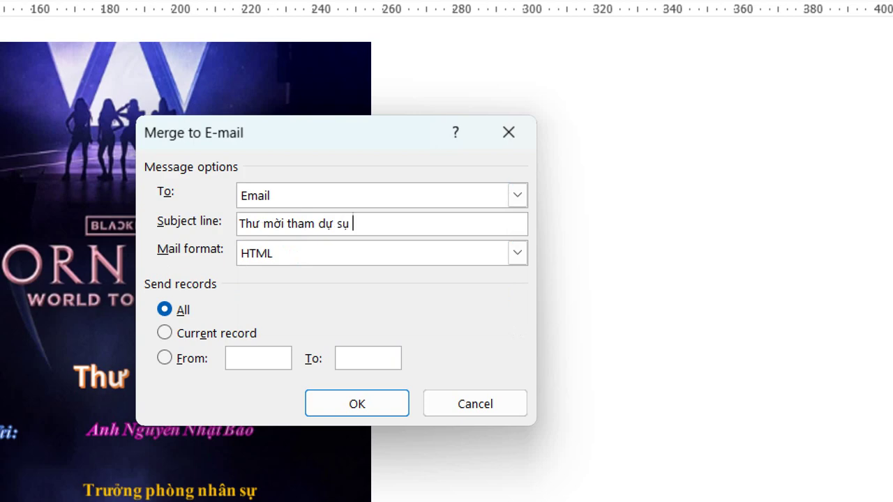
pyautogui.write(' kiện Blackpink')
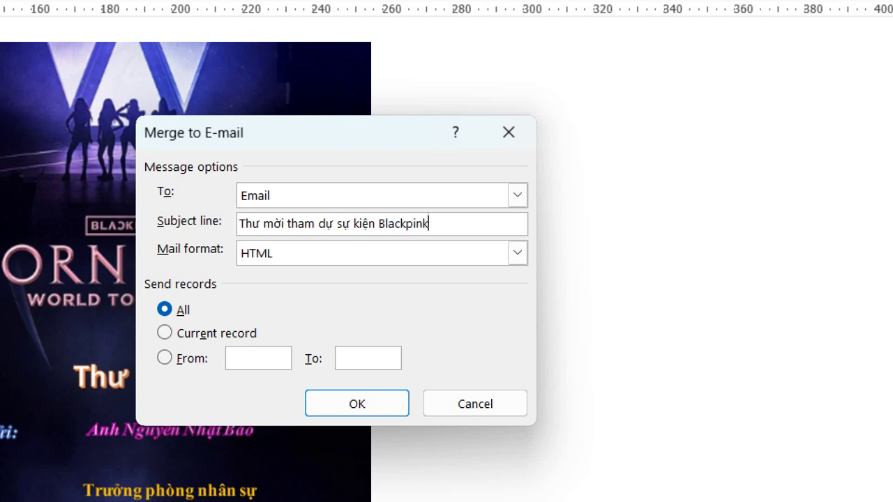
pyautogui.hotkey('ctrl', 'Left')
pyautogui.hotkey('ctrl', 'Left')
pyautogui.press('Left')
pyautogui.press('Left')
pyautogui.press('Left')
pyautogui.hotkey('ctrl', 'shift', 'Right')
pyautogui.hotkey('ctrl', 'shift', 'Right')
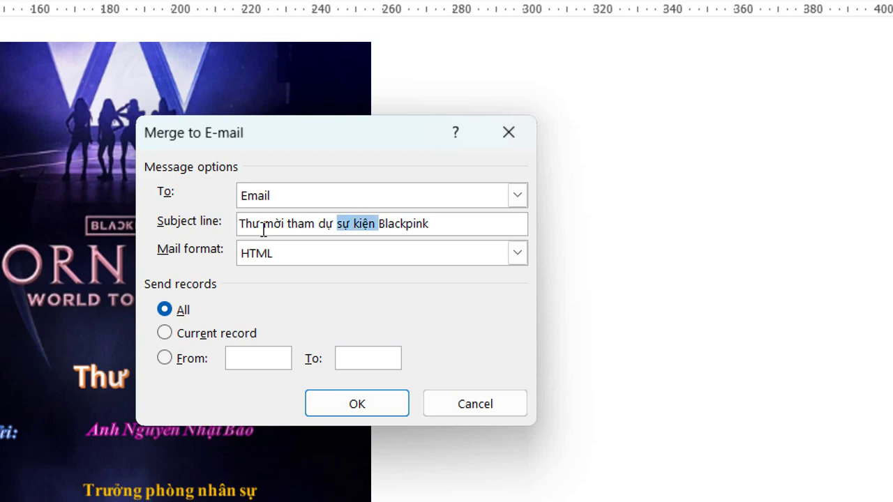
pyautogui.write('bữa ti')
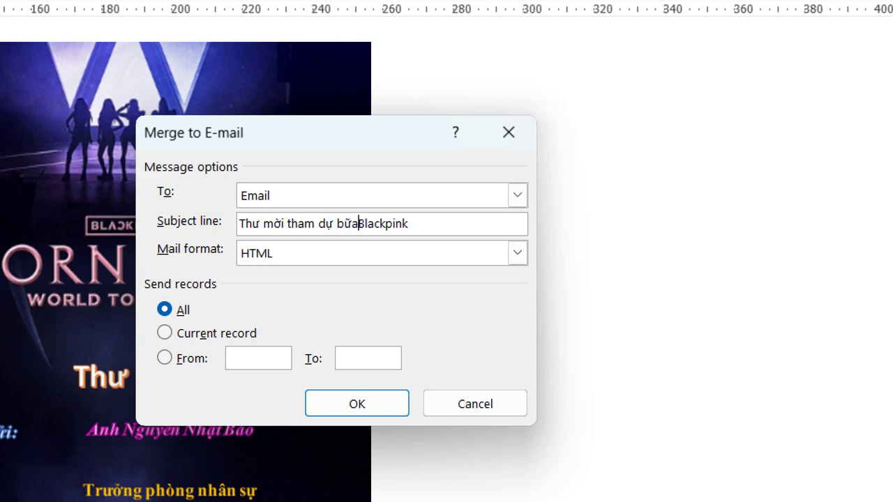
pyautogui.write('êc')
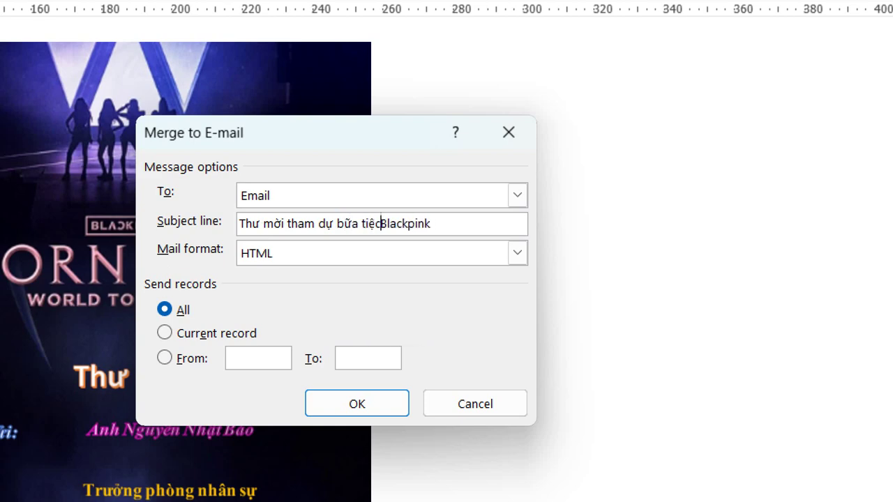
pyautogui.write(' âm nhacj')
# Prefix the subject with 'Lab5.00 - ', replacing a temporary 'OMG -' prefix
pyautogui.hotkey('ctrl', 'Left')
pyautogui.hotkey('ctrl', 'Left')
pyautogui.hotkey('ctrl', 'Left')
pyautogui.hotkey('ctrl', 'Left')
pyautogui.hotkey('ctrl', 'Left')
pyautogui.hotkey('ctrl', 'Left')
pyautogui.hotkey('ctrl', 'Left')
pyautogui.hotkey('ctrl', 'Left')
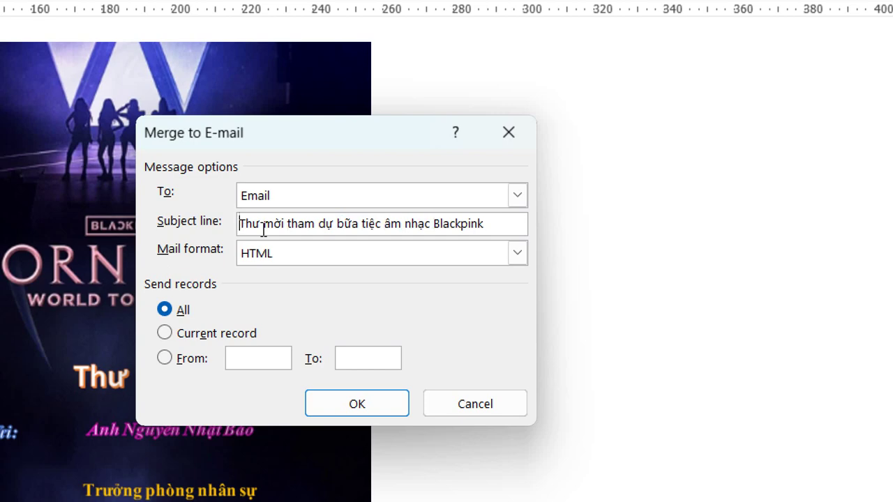
pyautogui.write('OMG')
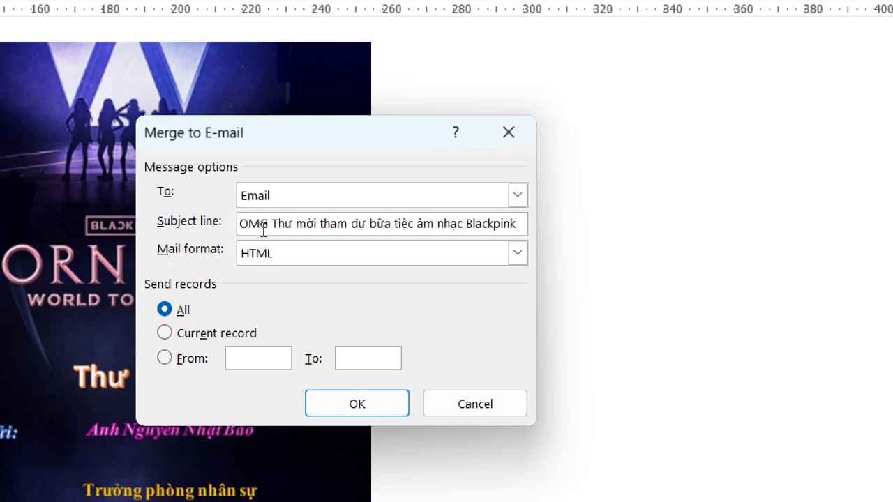
pyautogui.write(' -')
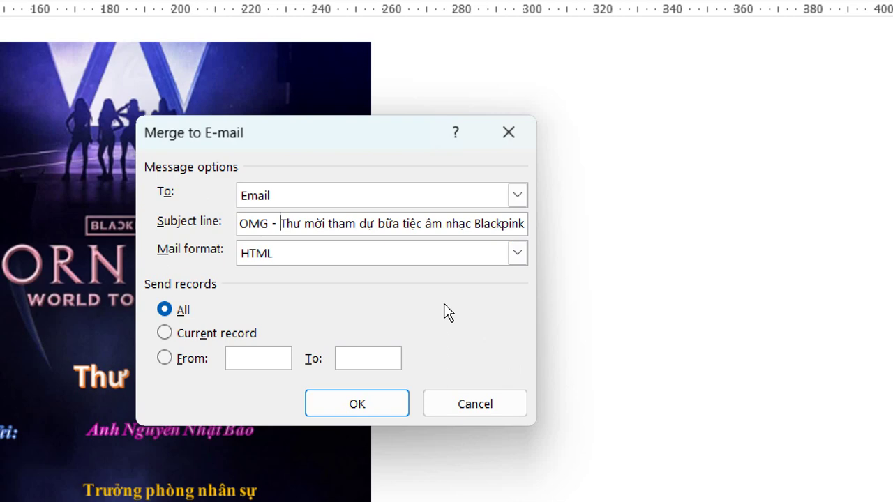
pyautogui.doubleClick(243, 222)
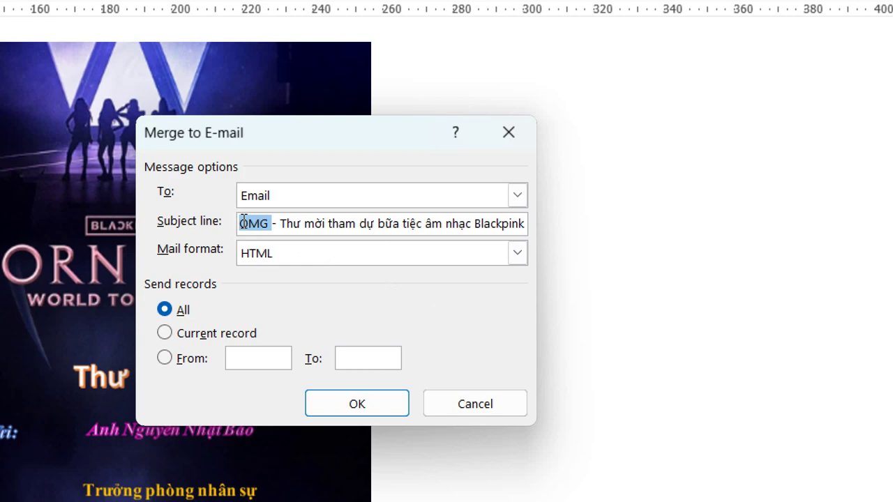
pyautogui.write('Lab')
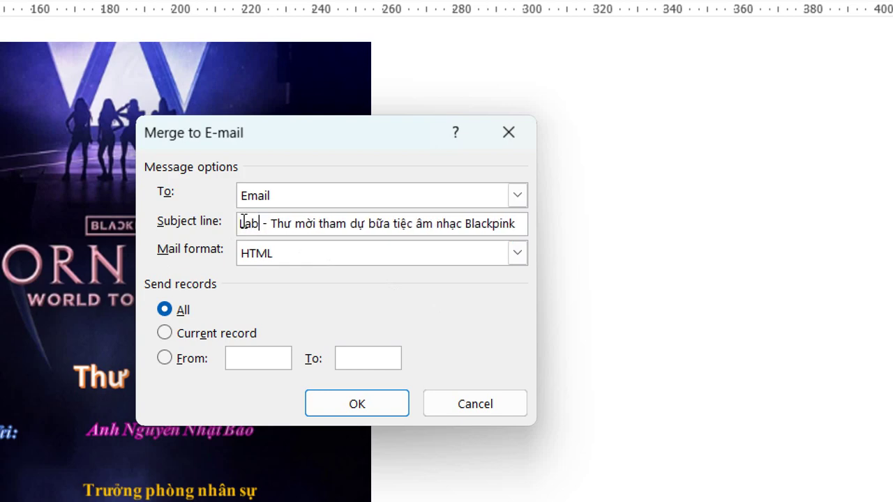
pyautogui.write('5')
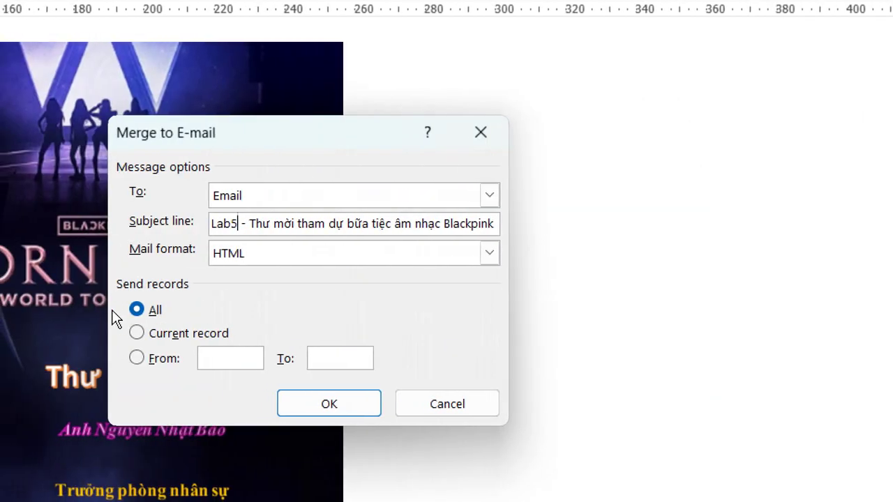
pyautogui.write('.00')
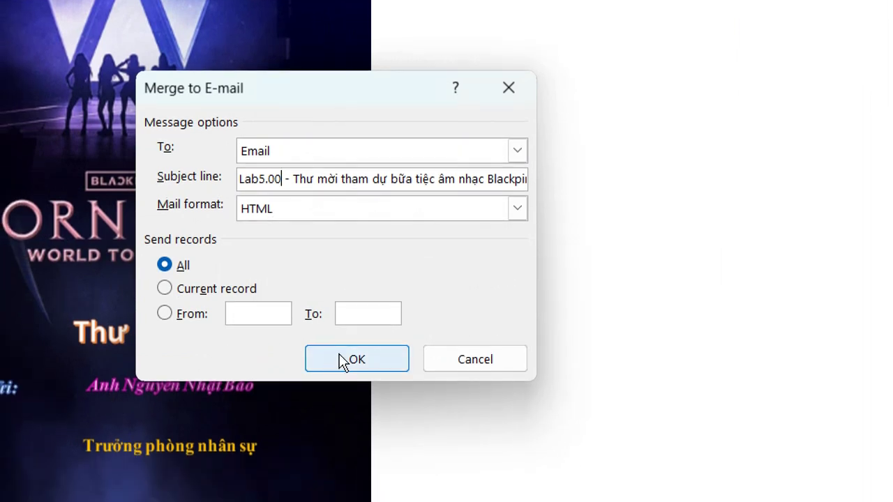
pyautogui.click(312, 400)
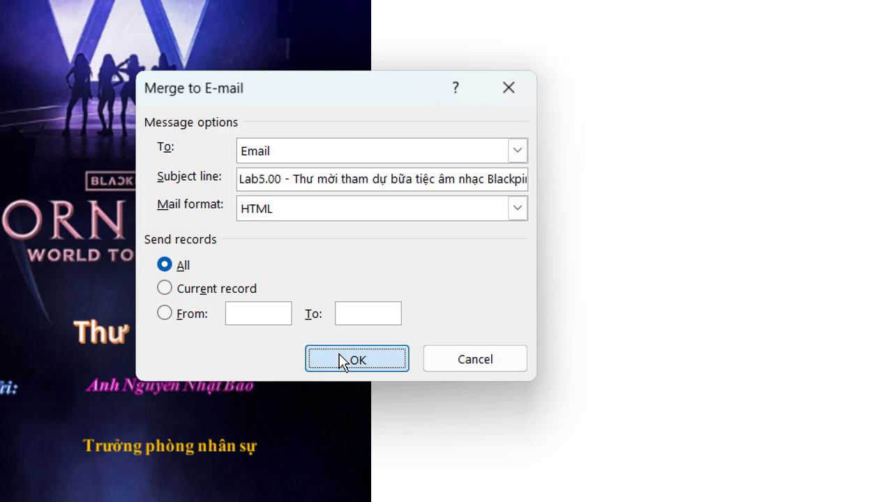
# Confirm the Merge to E-mail dialog to send HTML messages to all records
pyautogui.click(339, 354)
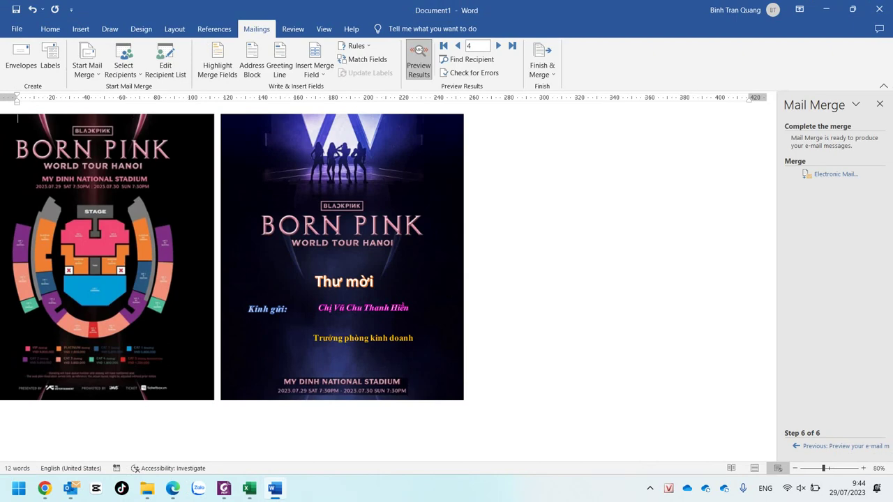
# Send the sender's e-mail address to the L12.P505.DM1702.Email MKT Zalo group, then return to Word
pyautogui.click(198, 488)
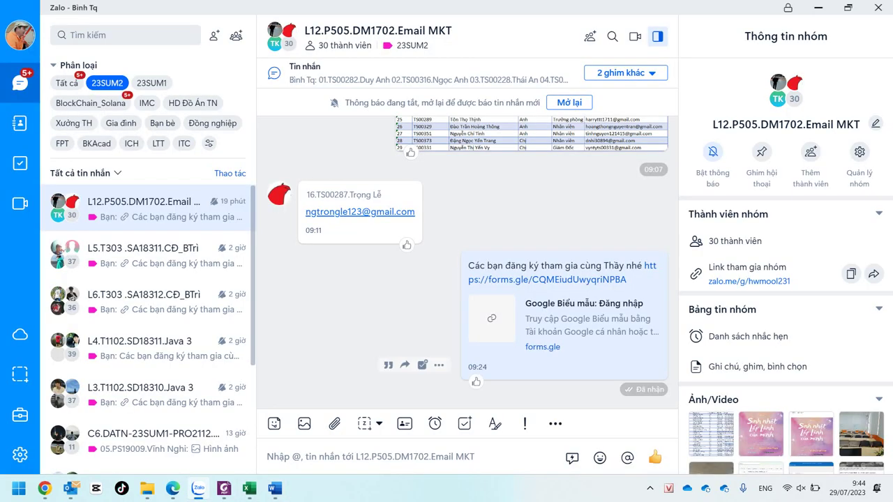
pyautogui.click(405, 424)
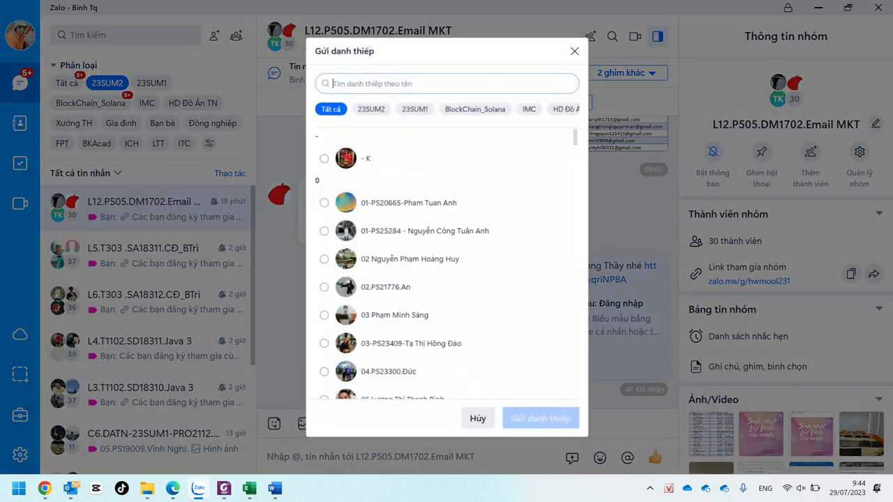
pyautogui.press('Escape')
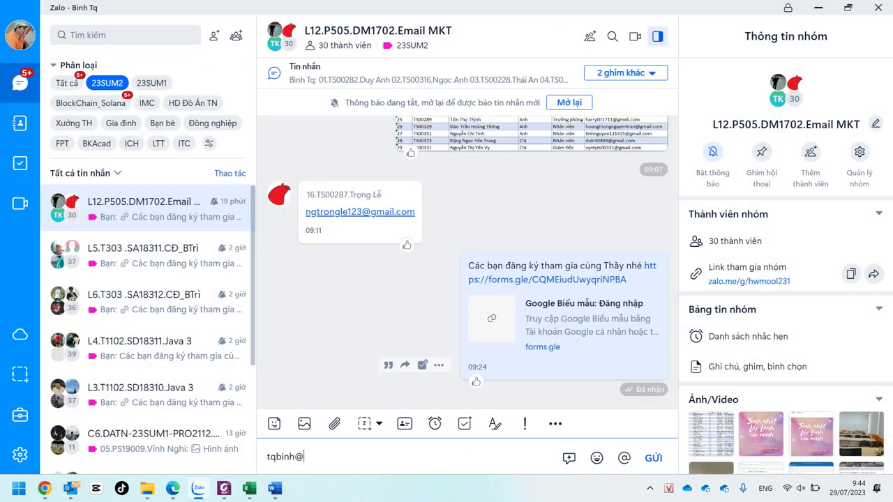
pyautogui.click(653, 458)
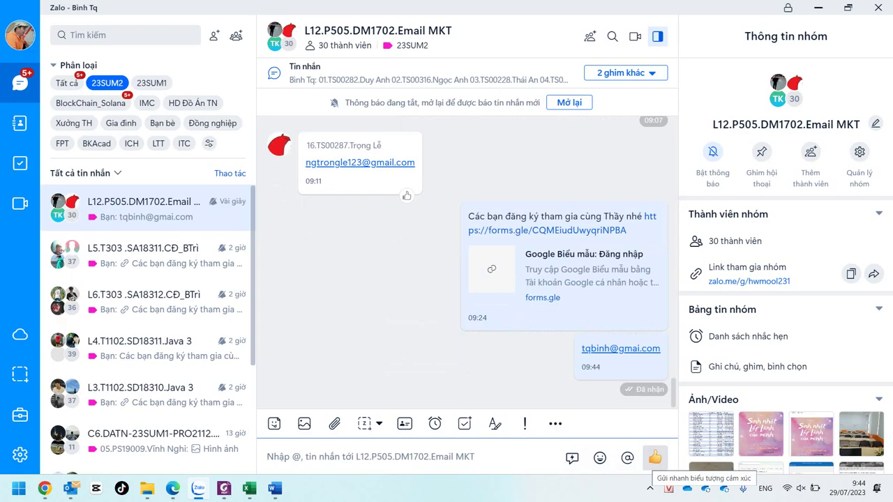
pyautogui.hotkey('alt', 'Tab')
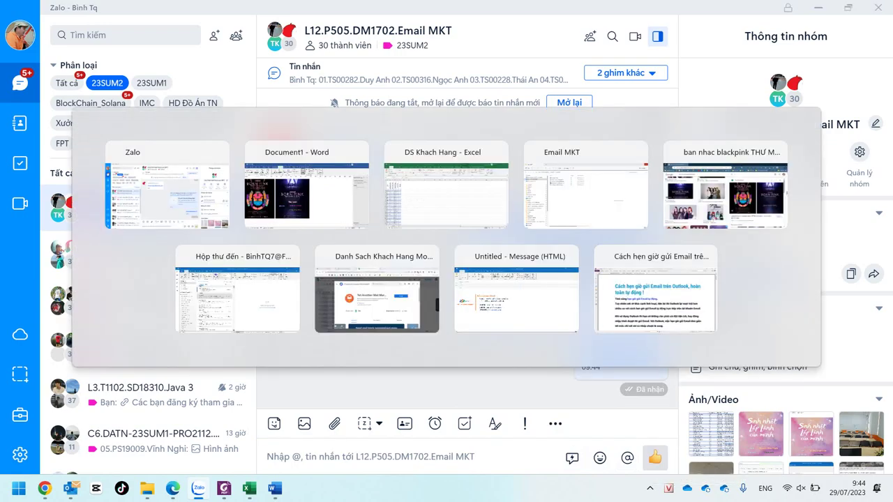